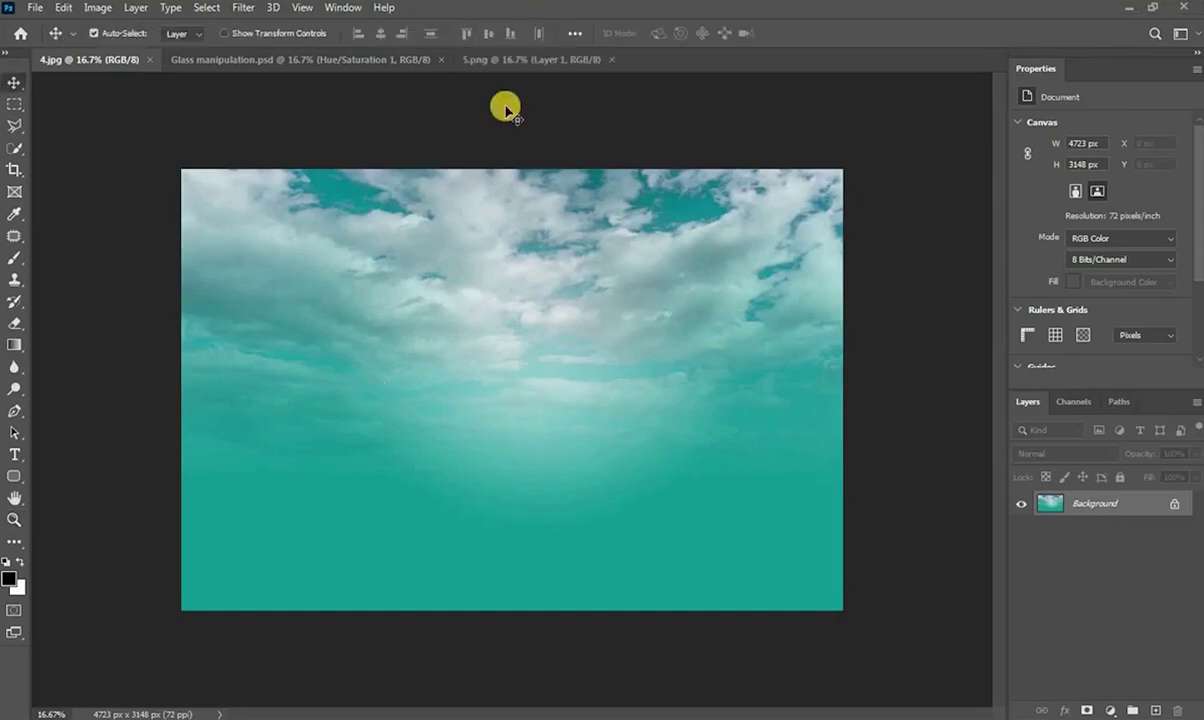
- Bring the wine glass from 5.png into the 4.jpg sky document and centre it on the canvas
left_click(546, 63)
left_click_drag(533, 298, 556, 284)
left_click_drag(590, 328, 123, 70)
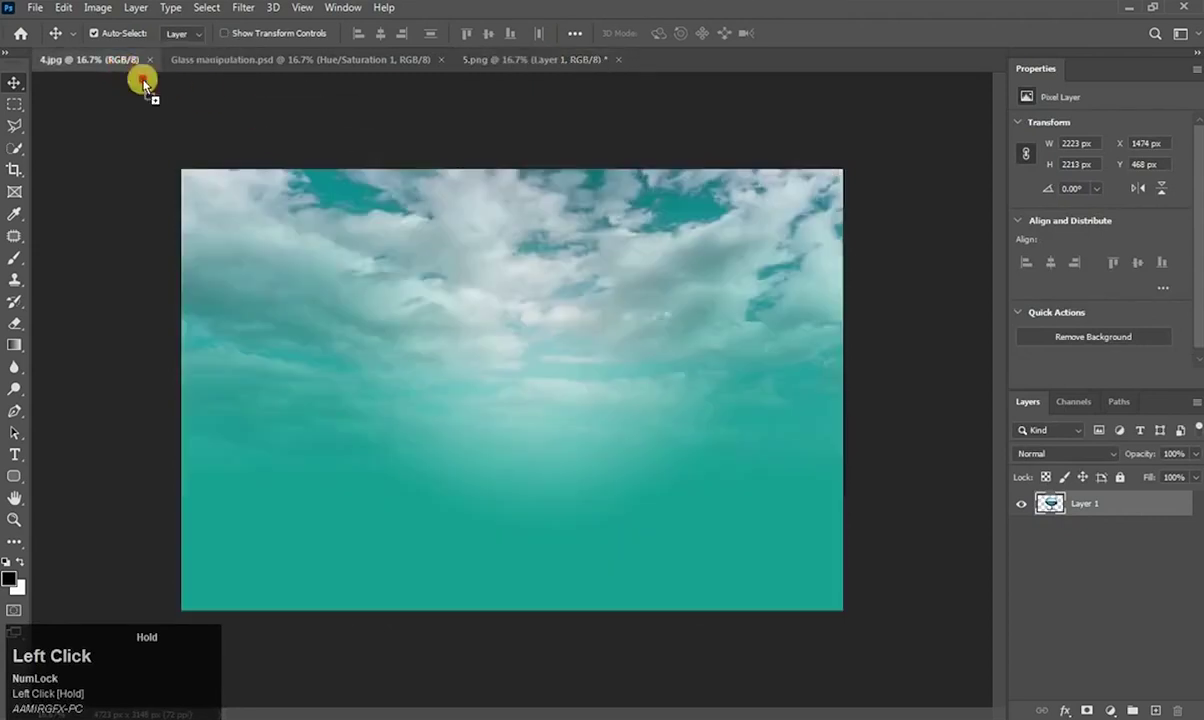
mouse_move(515, 363)
left_mouse_down()
mouse_move(511, 312)
mouse_move(518, 384)
mouse_move(511, 357)
mouse_move(512, 368)
left_mouse_up()
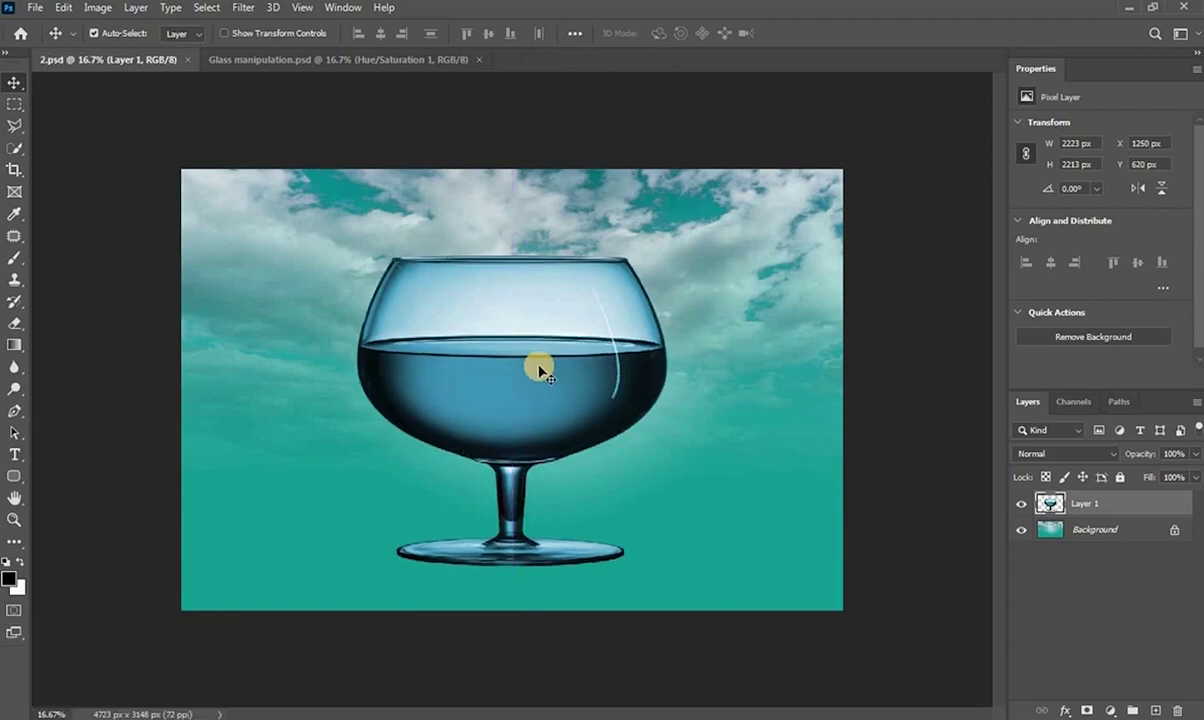
- Duplicate the glass layer and turn the lower copy solid black with Levels by reducing the white output level to 0
key("ctrl+j")
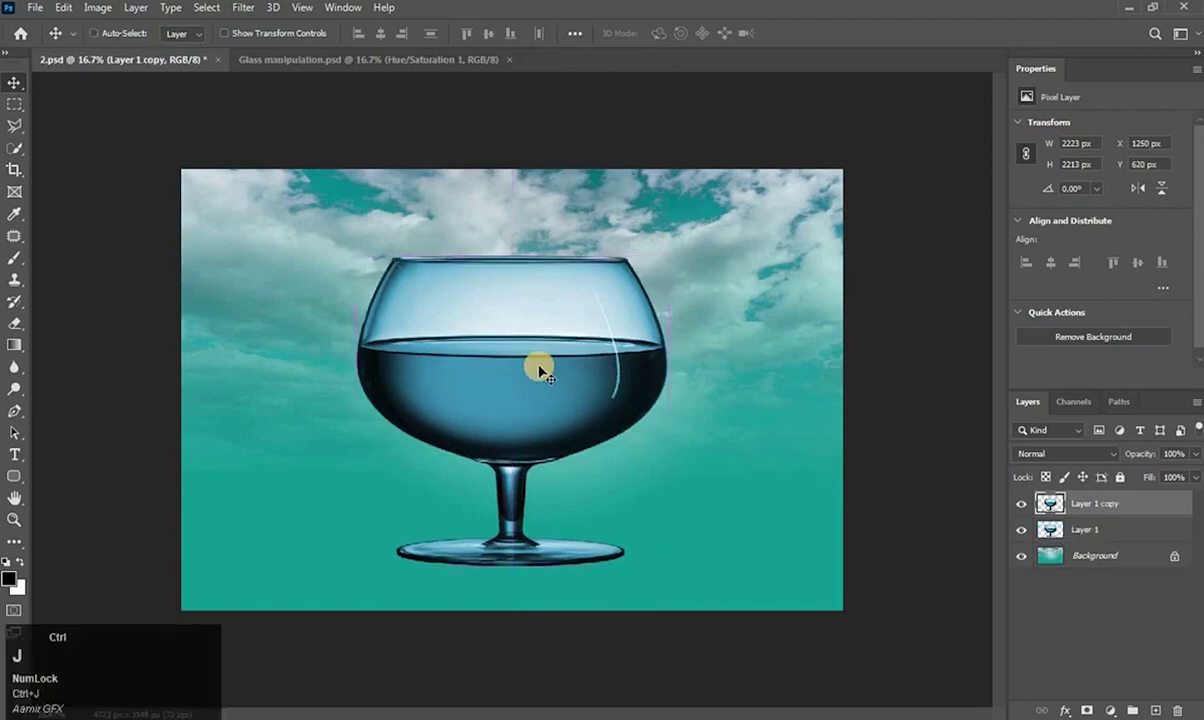
left_click(1105, 529)
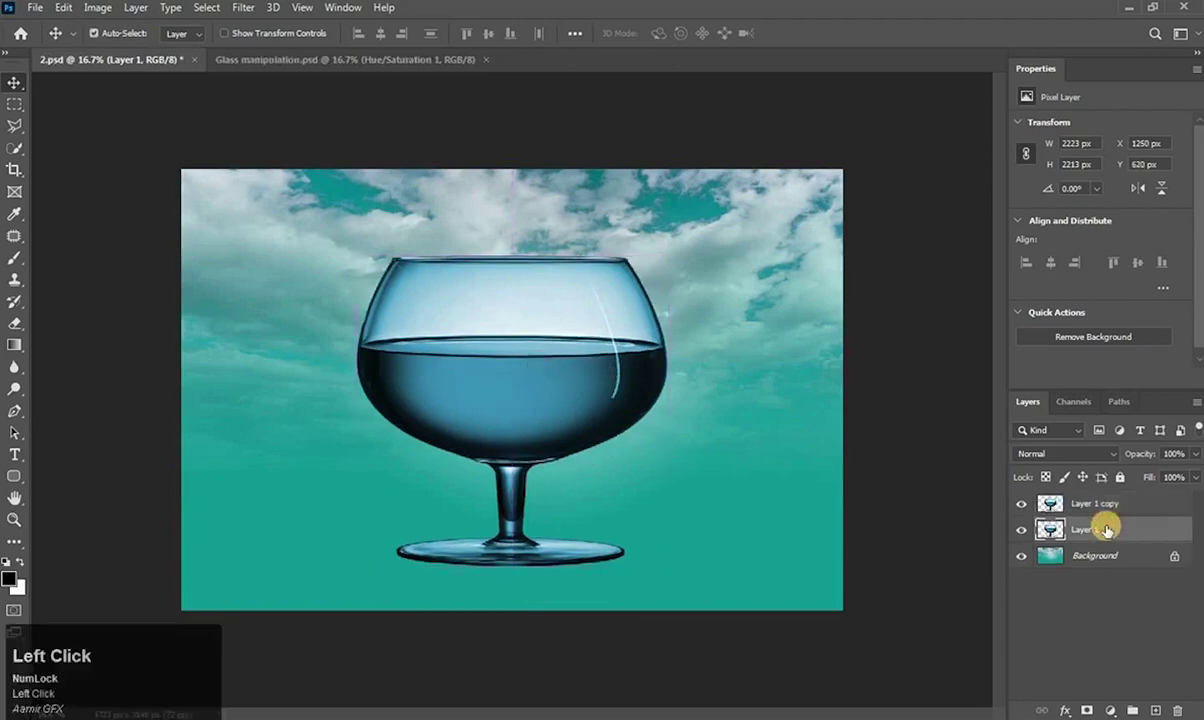
key("ctrl+l")
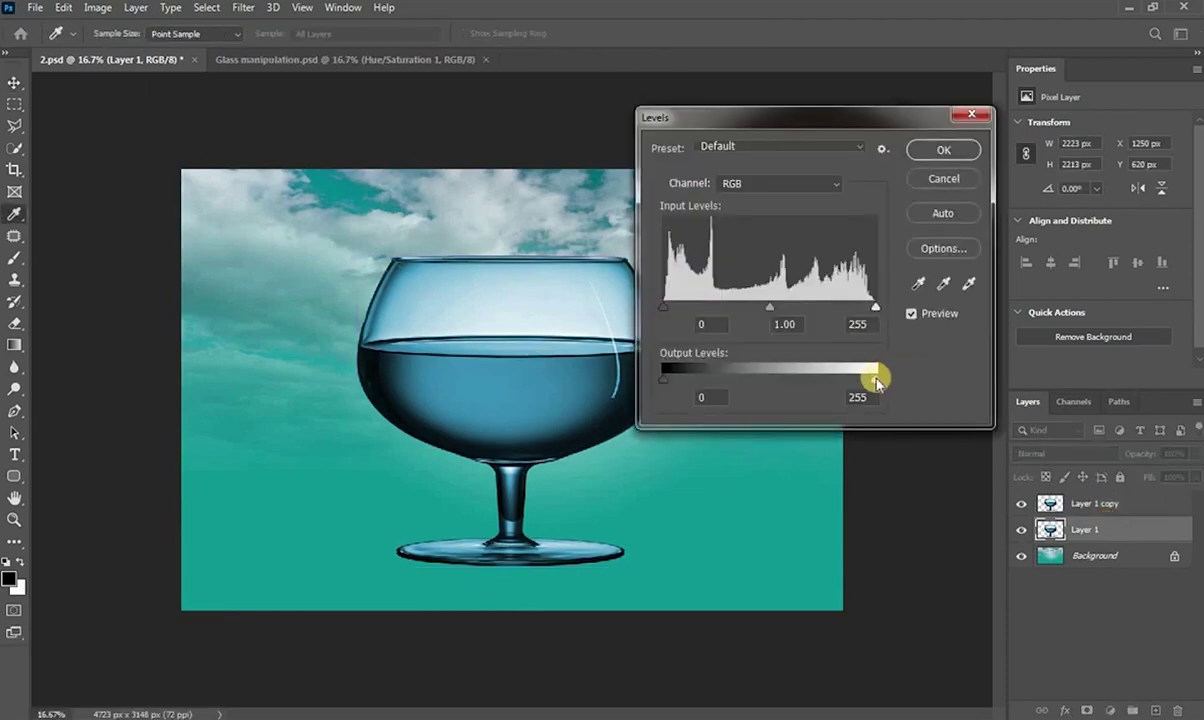
left_click_drag(876, 380, 658, 382)
left_click(943, 150)
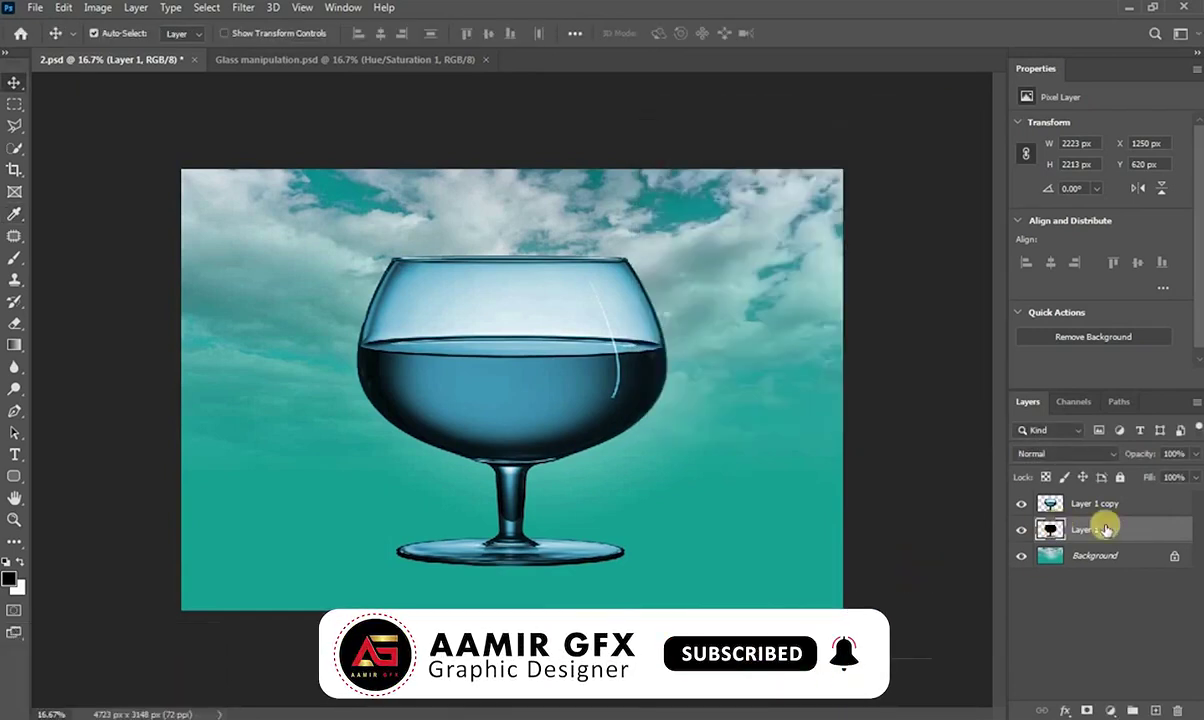
- Flip the black glass copy downward, squash its height, and align it under the glass base as a shadow
key("ctrl+t")
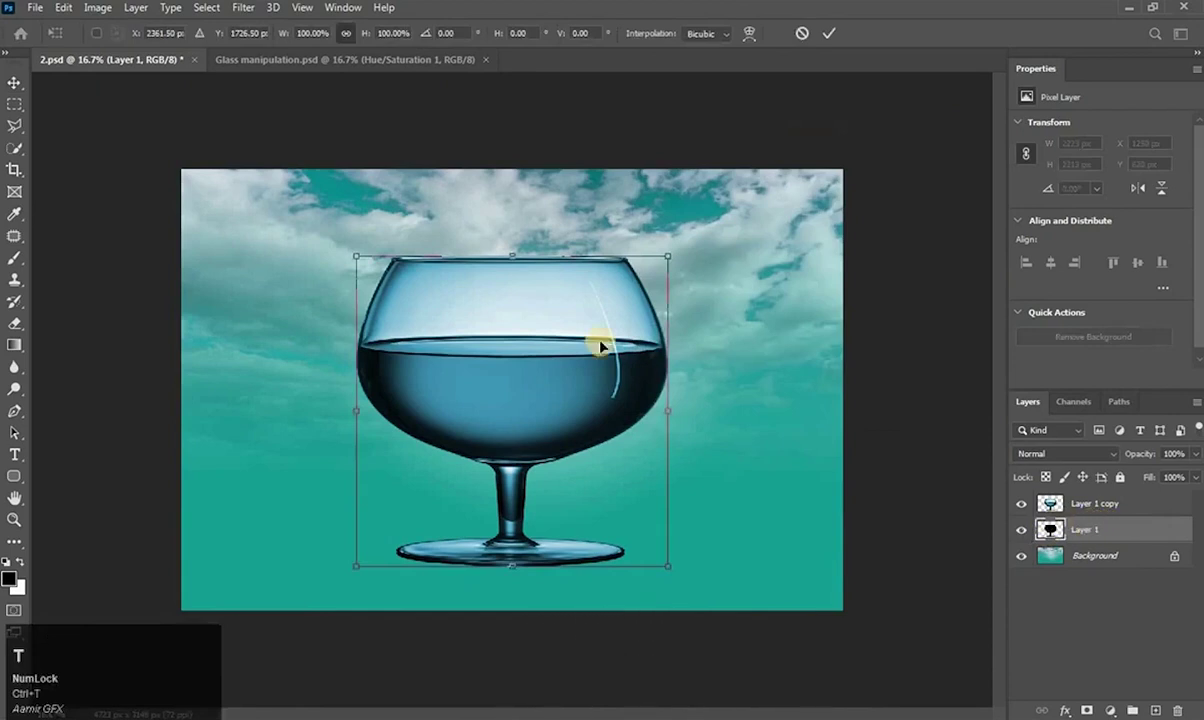
left_click_drag(513, 256, 486, 712)
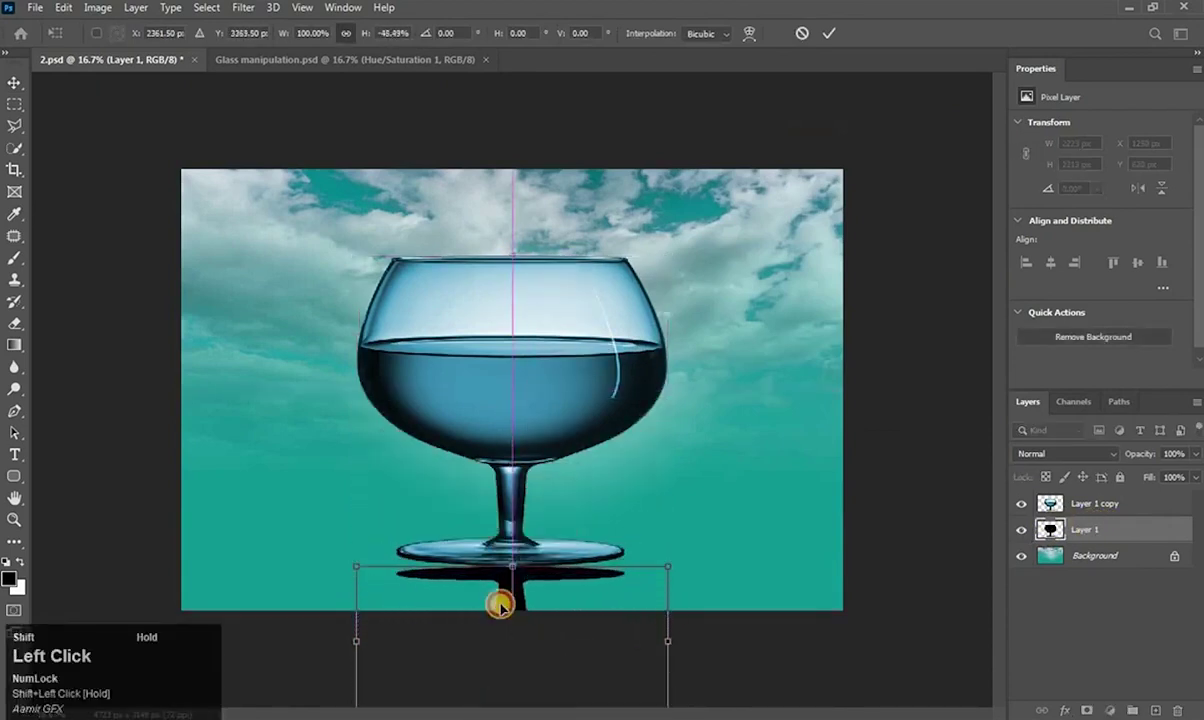
left_click_drag(513, 560, 514, 551)
scroll(537, 500, "down", 2)
left_click(511, 658)
left_click(14, 80)
scroll(500, 600, "up", 3)
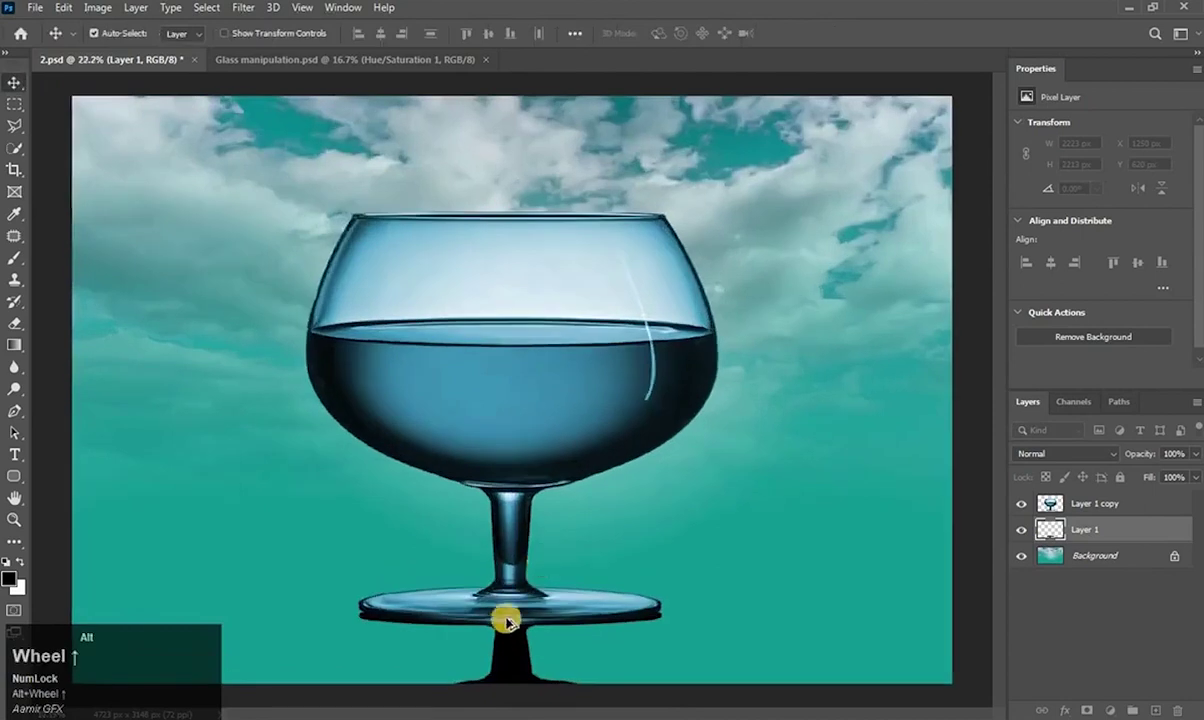
scroll(505, 622, "up", 1)
scroll(520, 578, "down", 2)
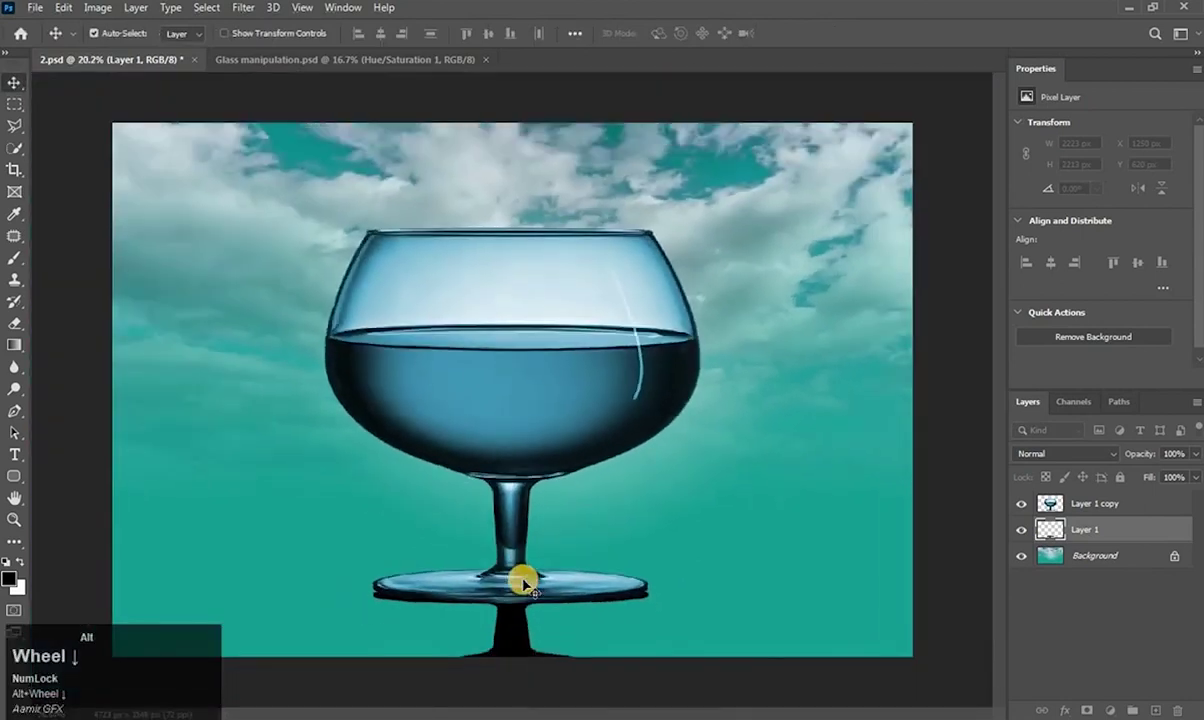
- Soften the black shadow layer with a Gaussian Blur of 16.6 pixels radius
left_click(243, 8)
mouse_move(230, 197)
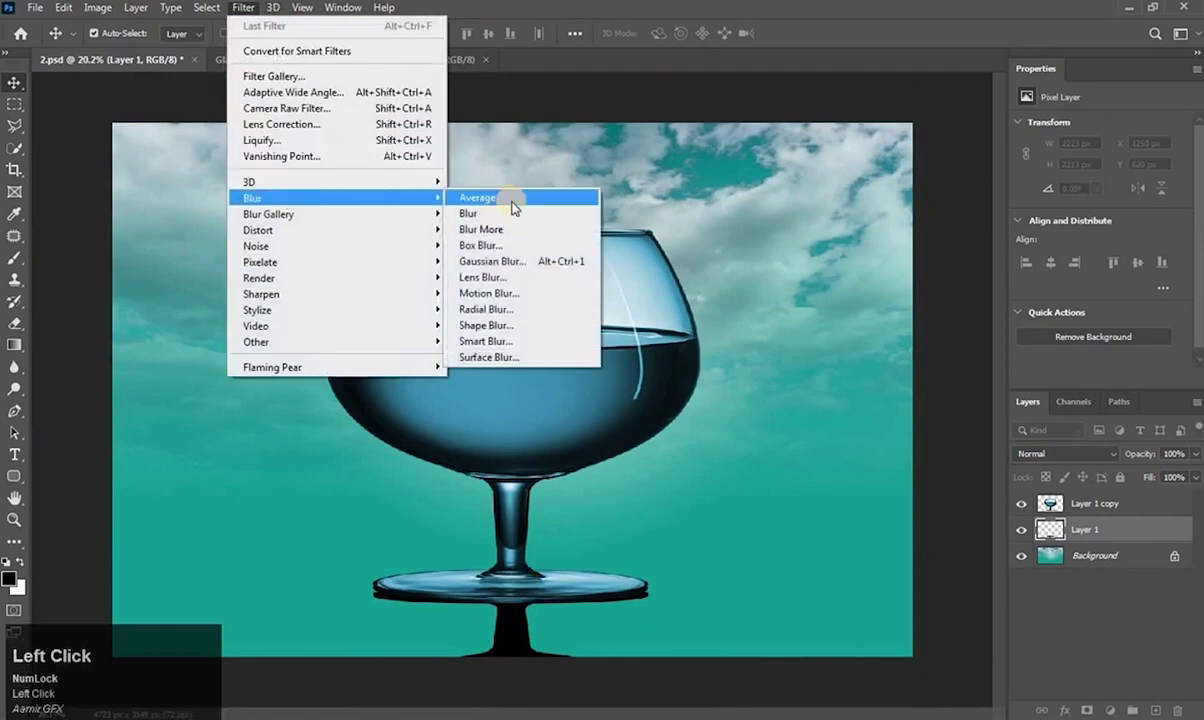
left_click(490, 261)
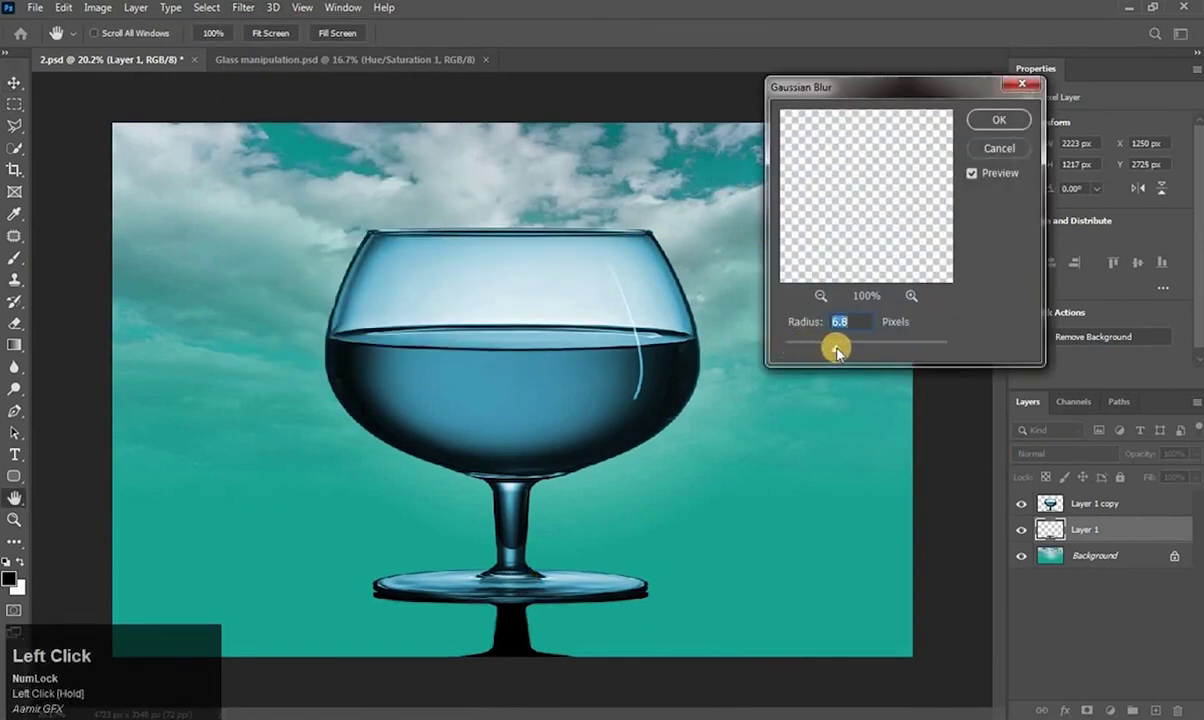
left_click_drag(855, 352, 856, 352)
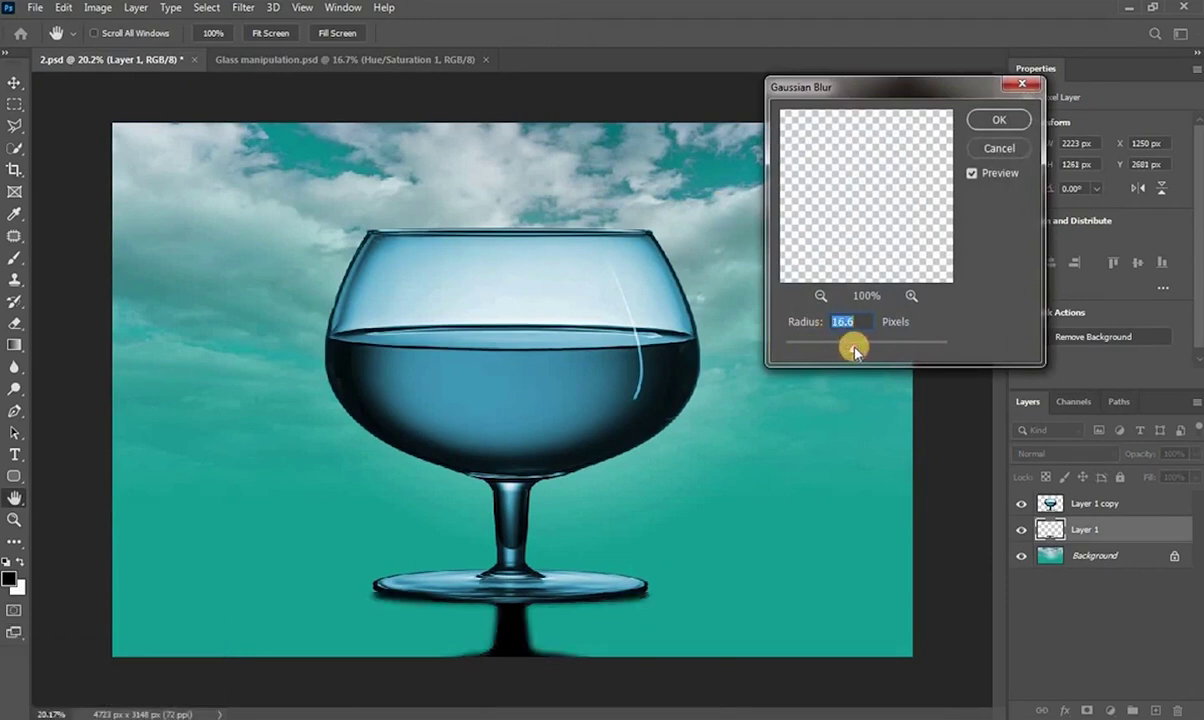
left_click(1000, 121)
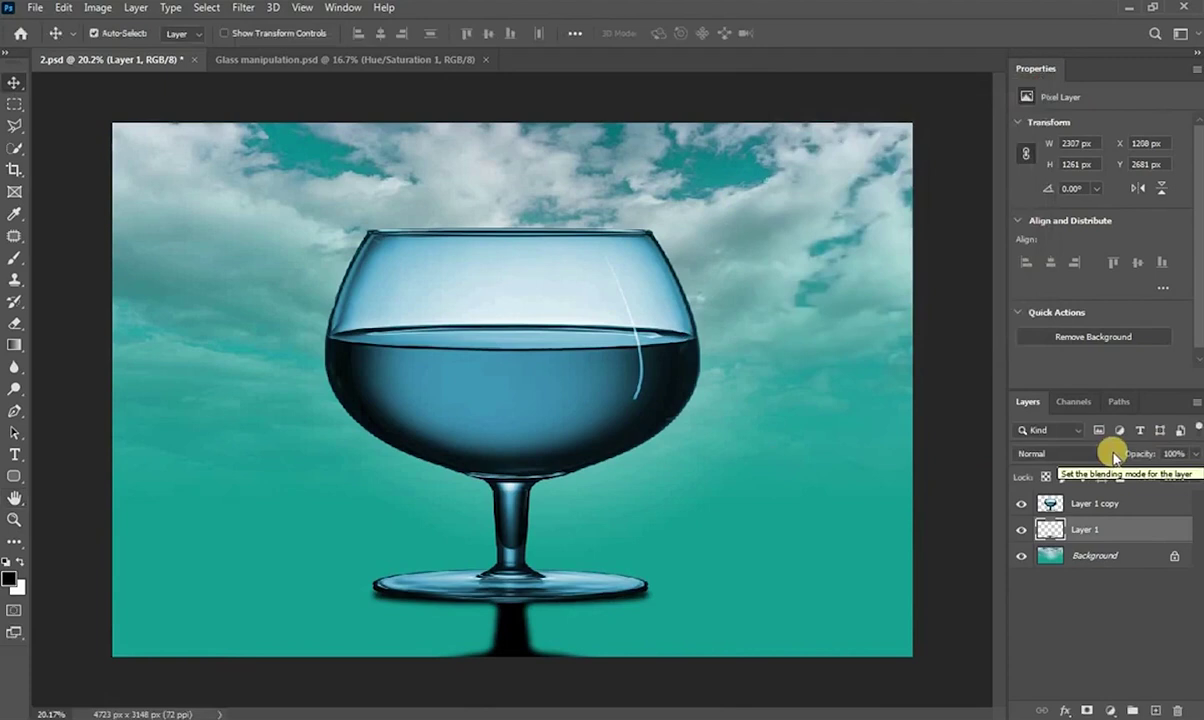
- Set the shadow layer's blending mode to Multiply and its opacity to 66%
left_click(1110, 455)
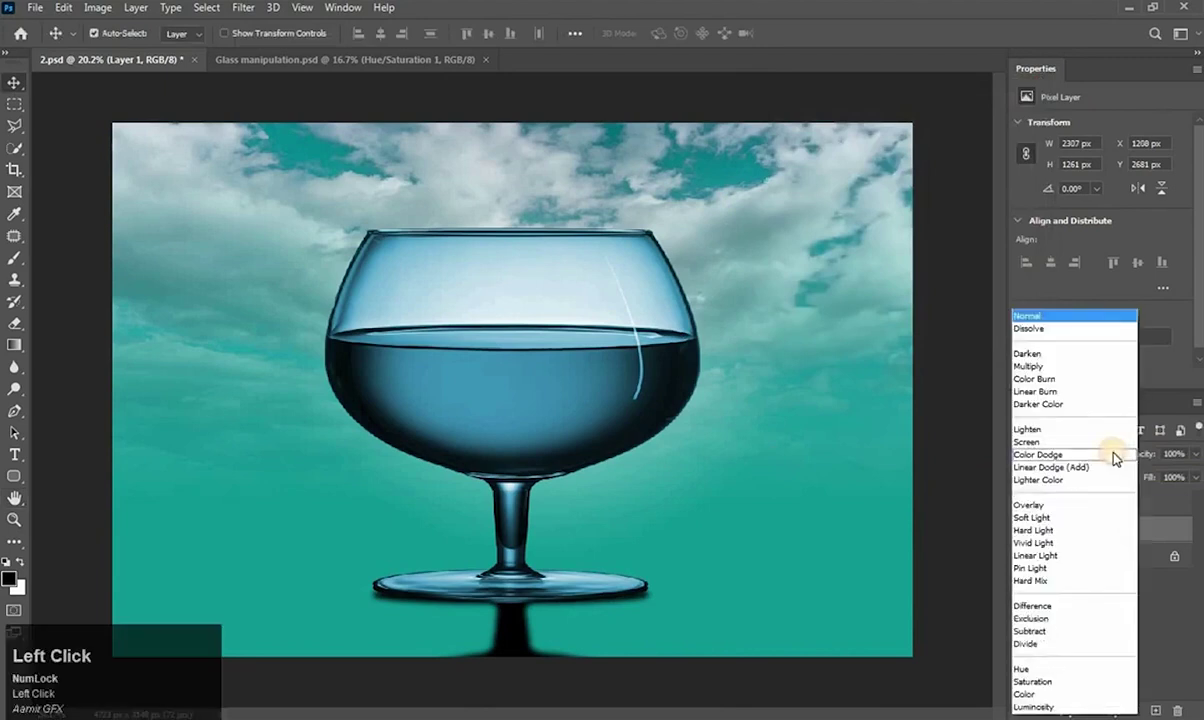
left_click(1055, 368)
left_click_drag(1142, 456, 1138, 456)
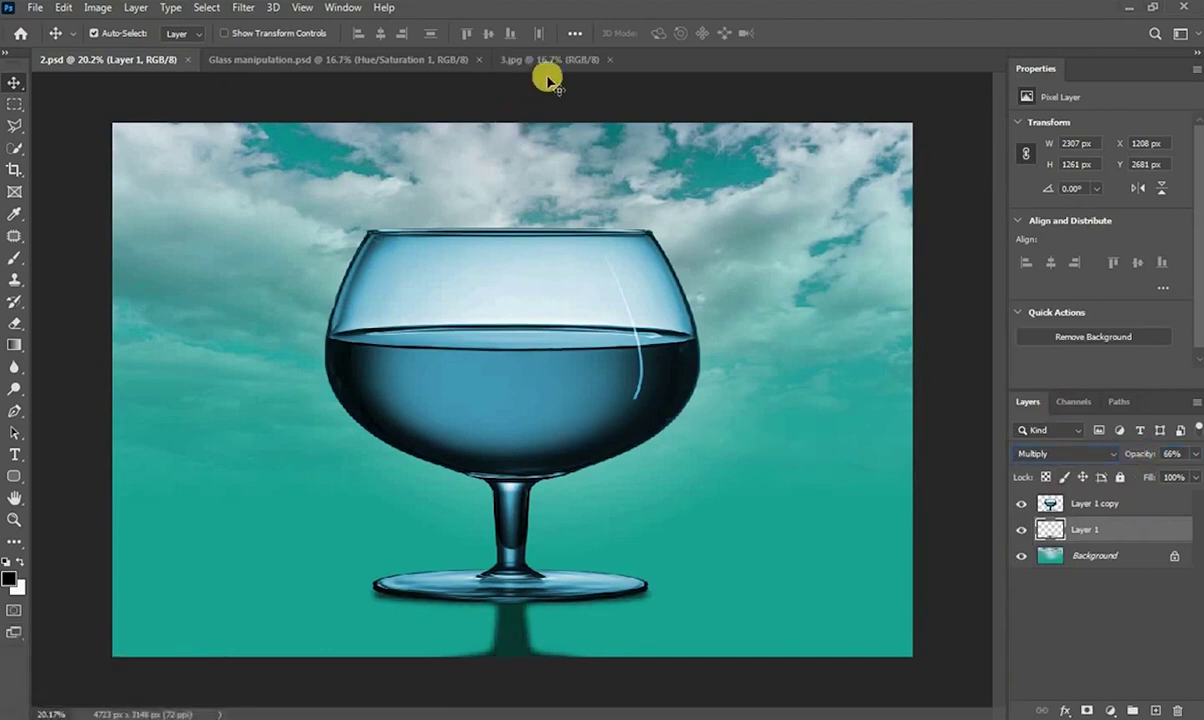
- Bring the palm island photo from 3.jpg into 2.psd, stack it above the glass layers, and align its upper edge with the canvas
left_click(562, 61)
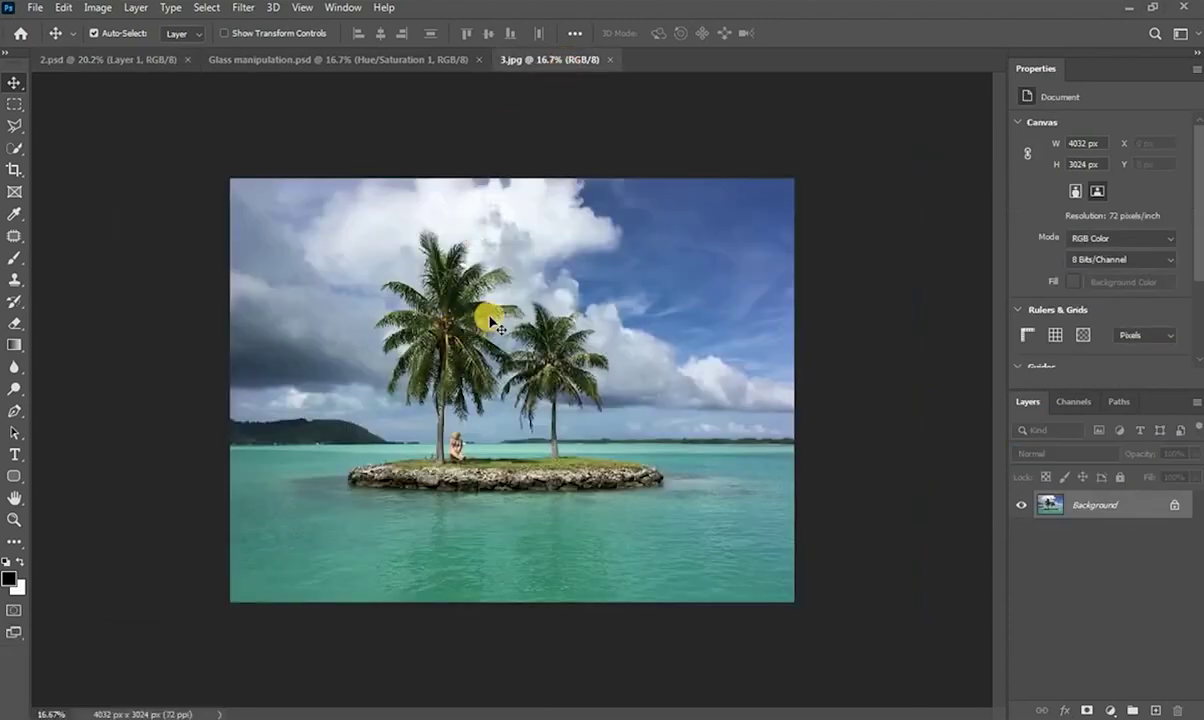
left_click_drag(458, 348, 222, 143)
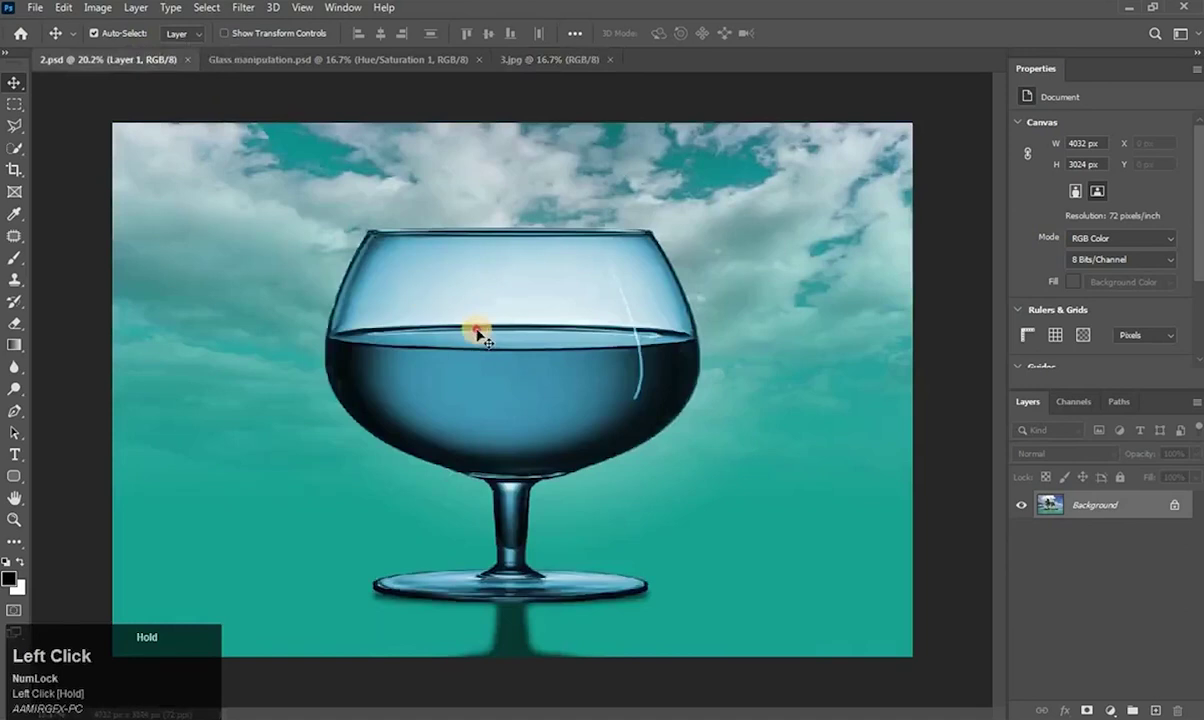
left_click_drag(477, 336, 478, 335)
left_click_drag(693, 357, 750, 388)
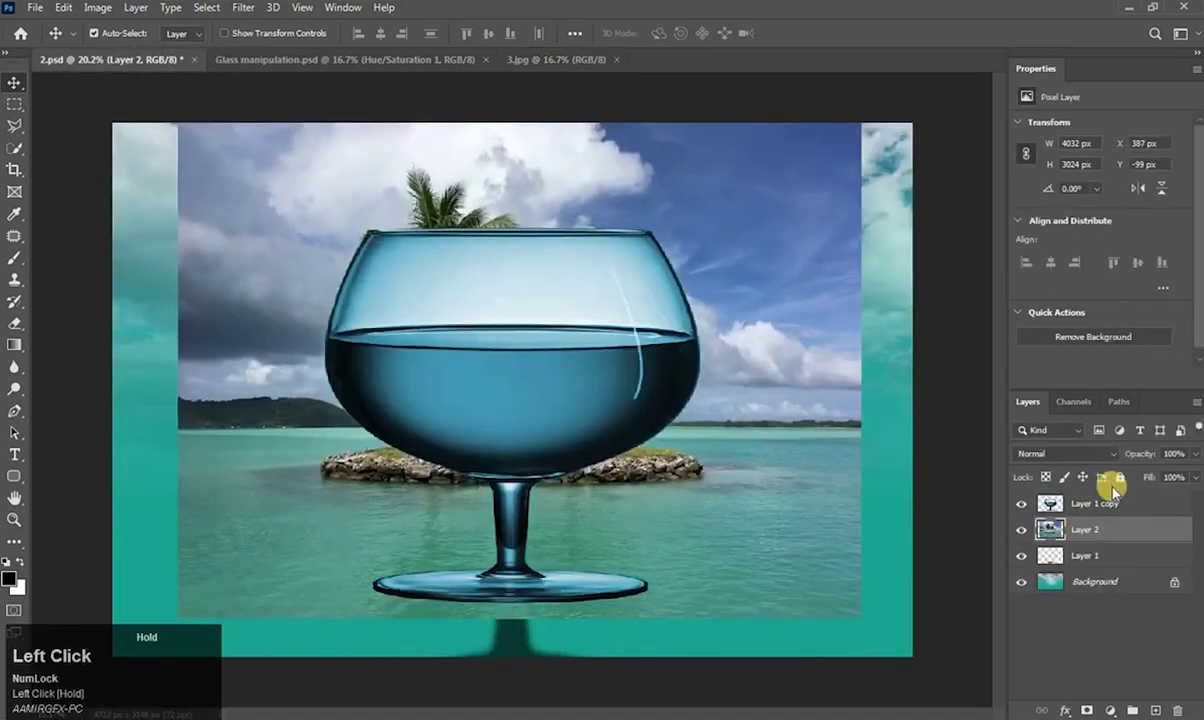
left_click_drag(1140, 529, 1140, 500)
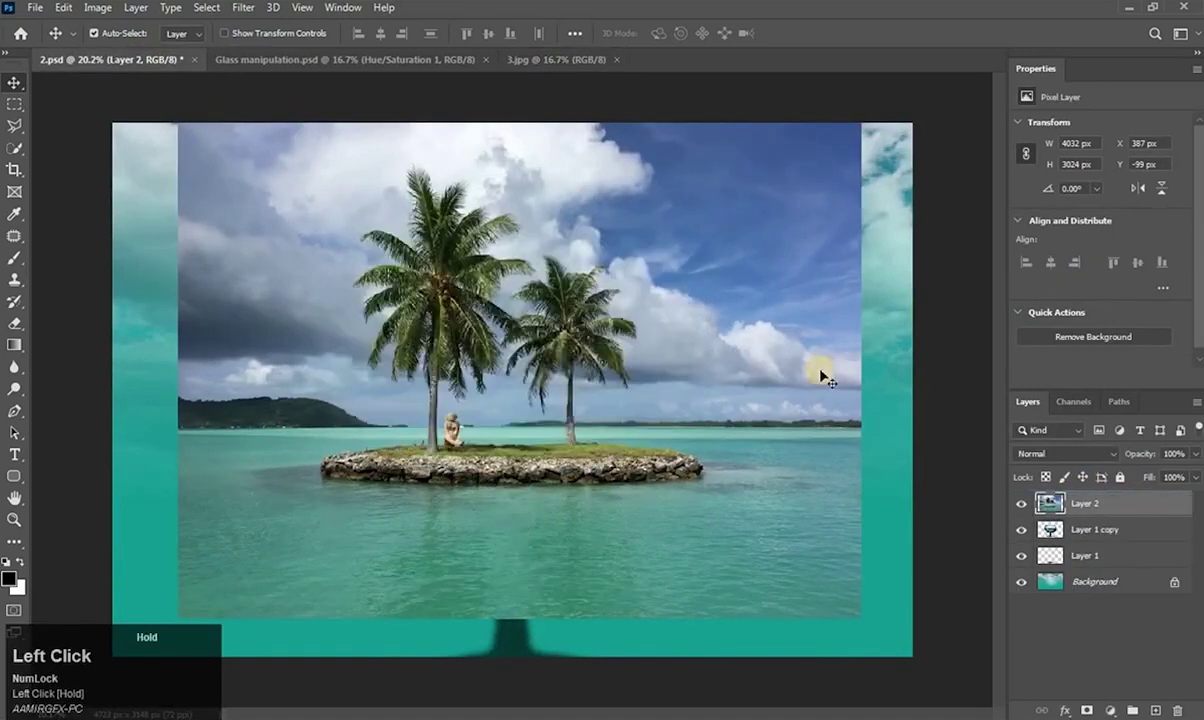
left_click_drag(820, 377, 821, 395)
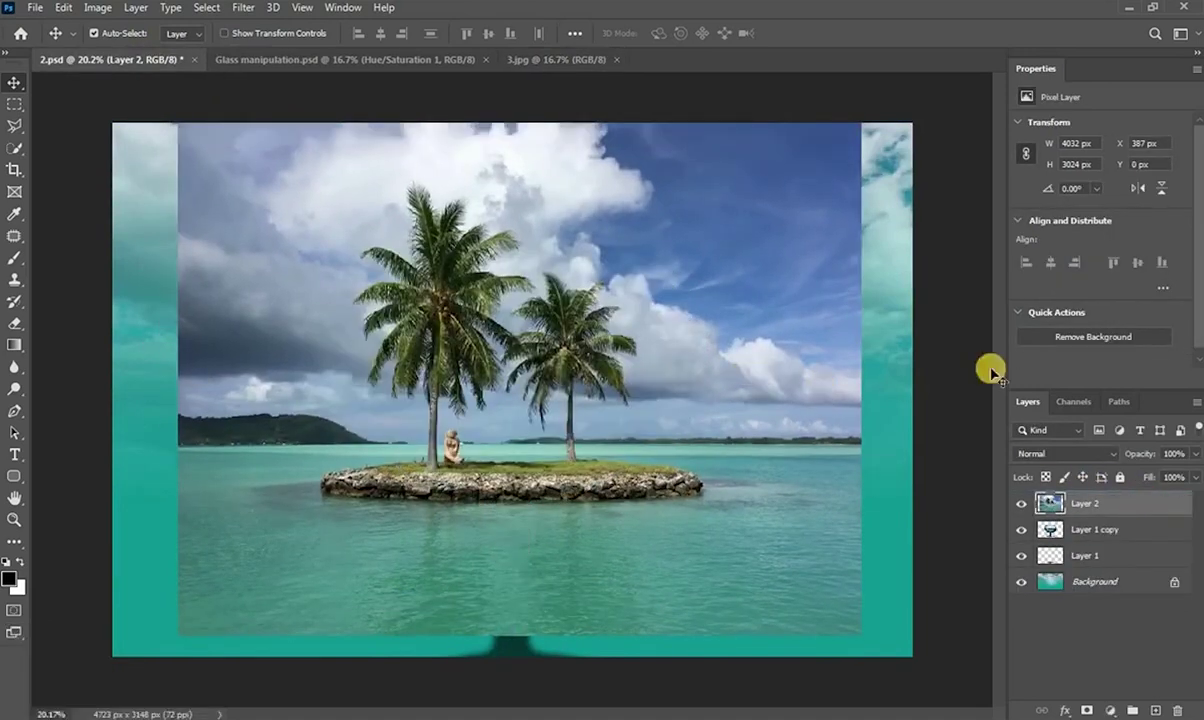
- Remove the background from the island photo layer and check the cutout edges around the palm fronds
left_click(1099, 337)
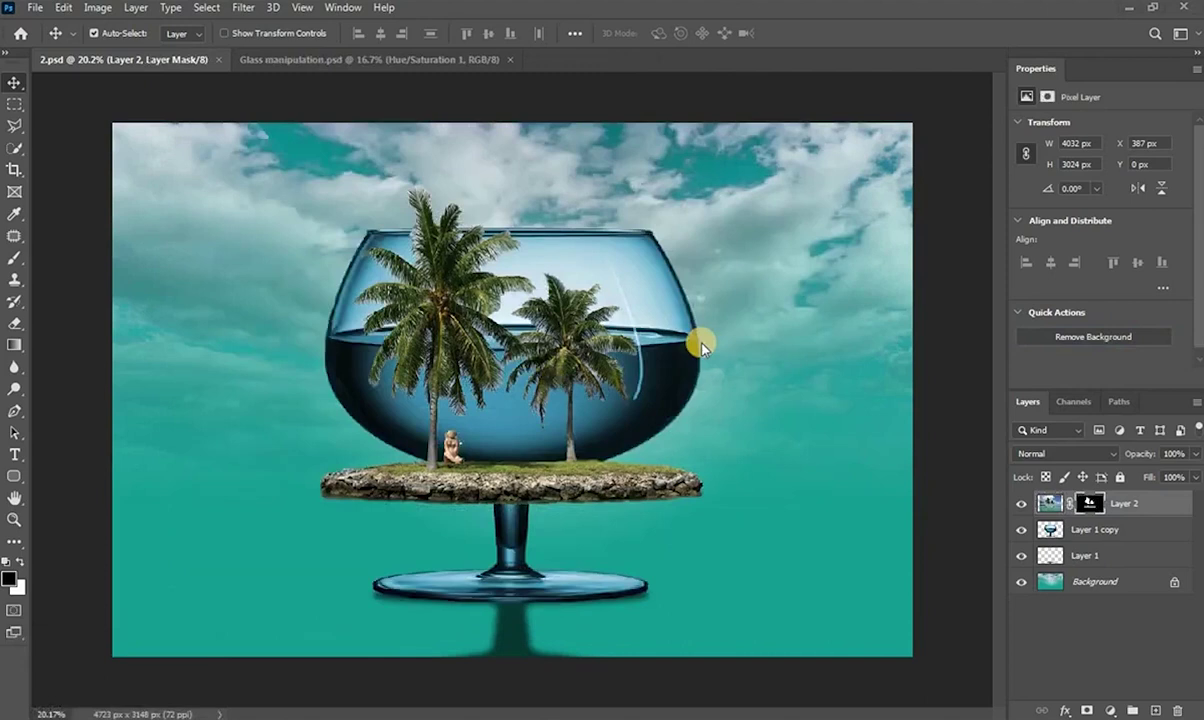
left_click(14, 519)
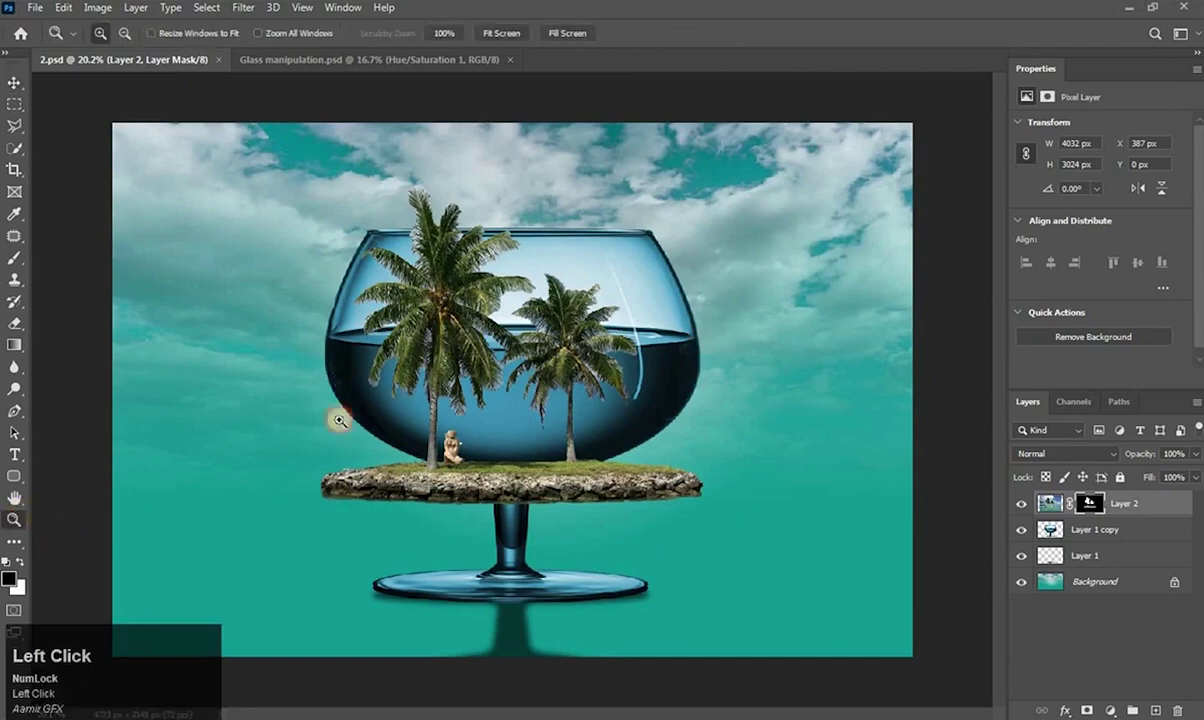
left_click(493, 314)
left_click(493, 314)
left_click(493, 314)
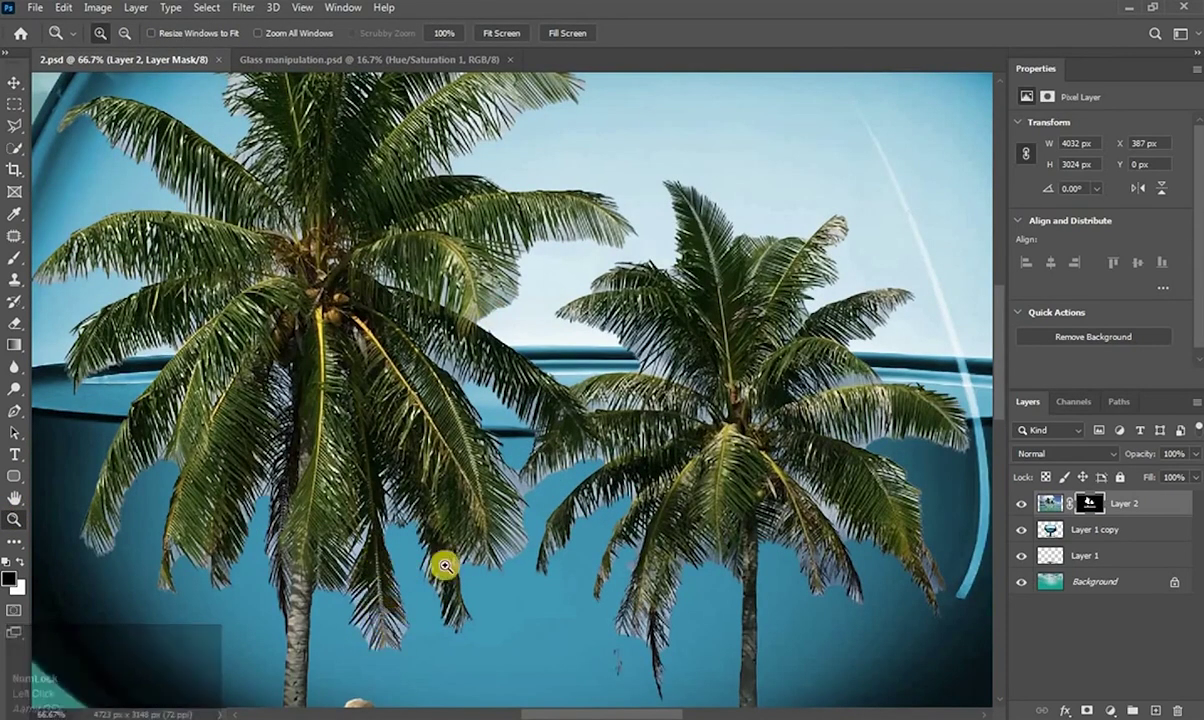
right_click(483, 391)
left_click(511, 398)
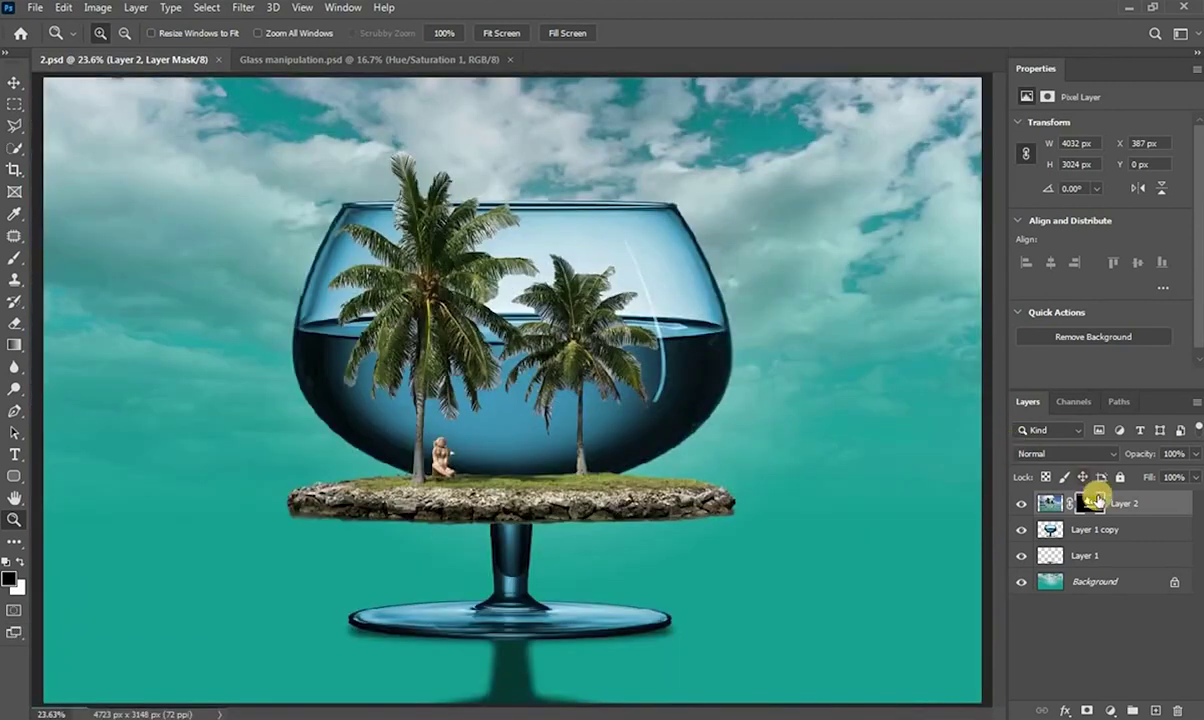
- Open the island layer mask for refinement and brush over the large palm's upper fronds with the Refine Edge Brush
double_click(1095, 505)
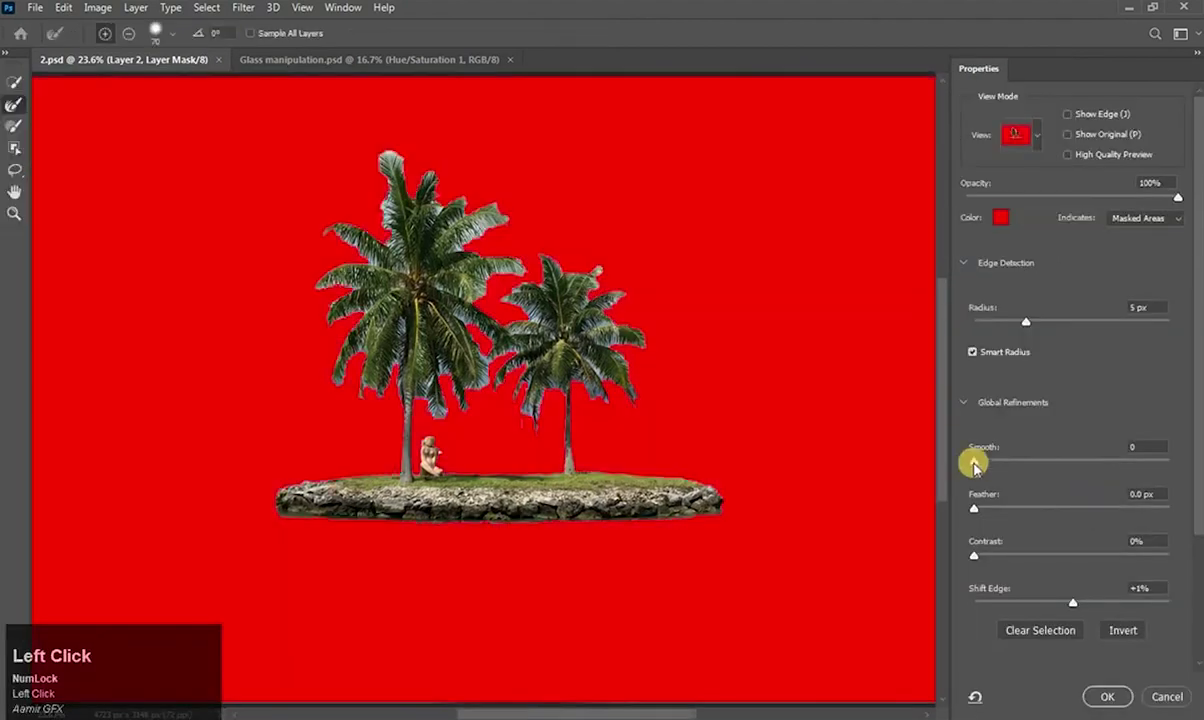
left_click(420, 268)
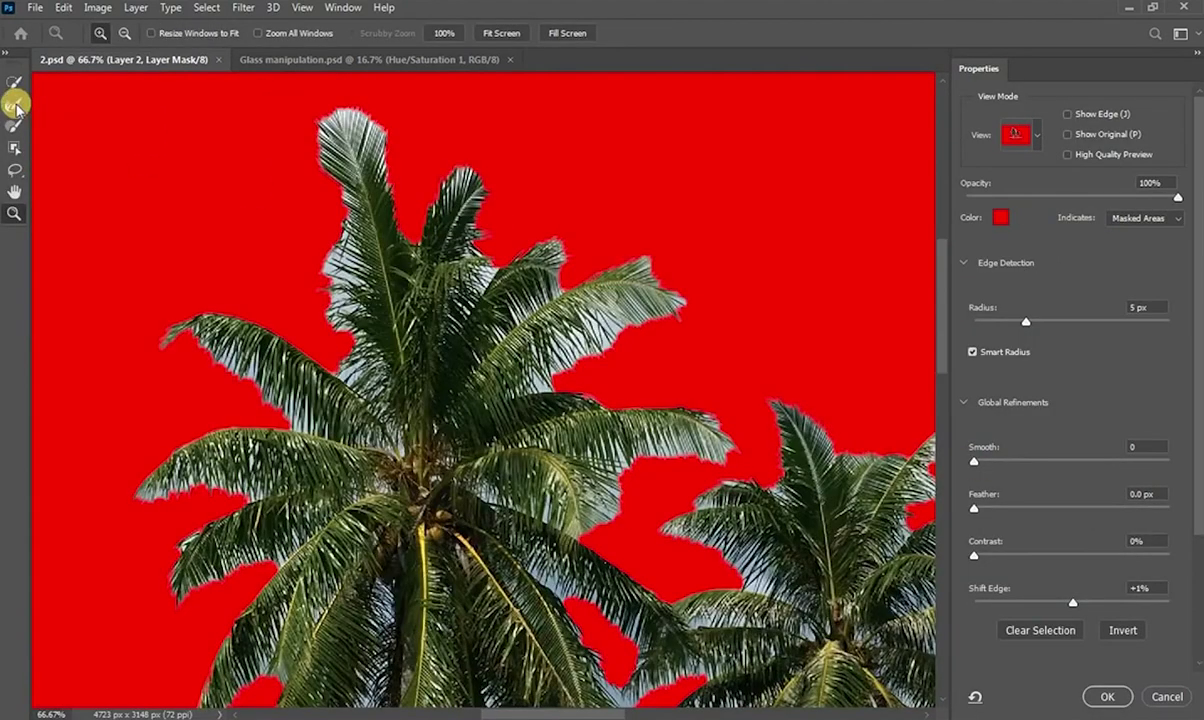
left_click(15, 104)
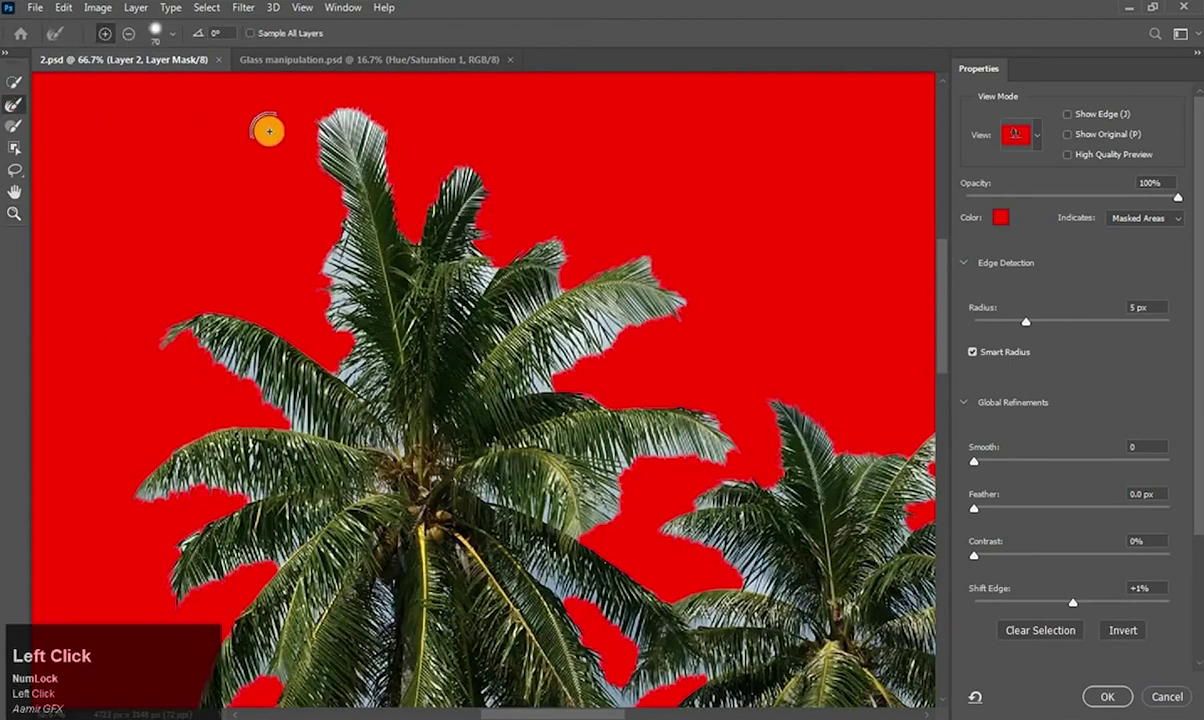
mouse_move(341, 113)
left_mouse_down()
mouse_move(389, 215)
mouse_move(386, 114)
mouse_move(335, 162)
mouse_move(364, 343)
mouse_move(358, 268)
mouse_move(321, 192)
mouse_move(316, 126)
mouse_move(406, 111)
mouse_move(490, 230)
mouse_move(490, 250)
mouse_move(451, 202)
mouse_move(429, 260)
left_mouse_up()
mouse_move(330, 398)
left_mouse_down()
mouse_move(145, 349)
mouse_move(224, 364)
mouse_move(311, 409)
mouse_move(170, 346)
mouse_move(298, 420)
mouse_move(373, 384)
mouse_move(387, 415)
mouse_move(225, 330)
mouse_move(306, 417)
mouse_move(593, 277)
mouse_move(528, 349)
mouse_move(602, 334)
mouse_move(537, 288)
left_mouse_up()
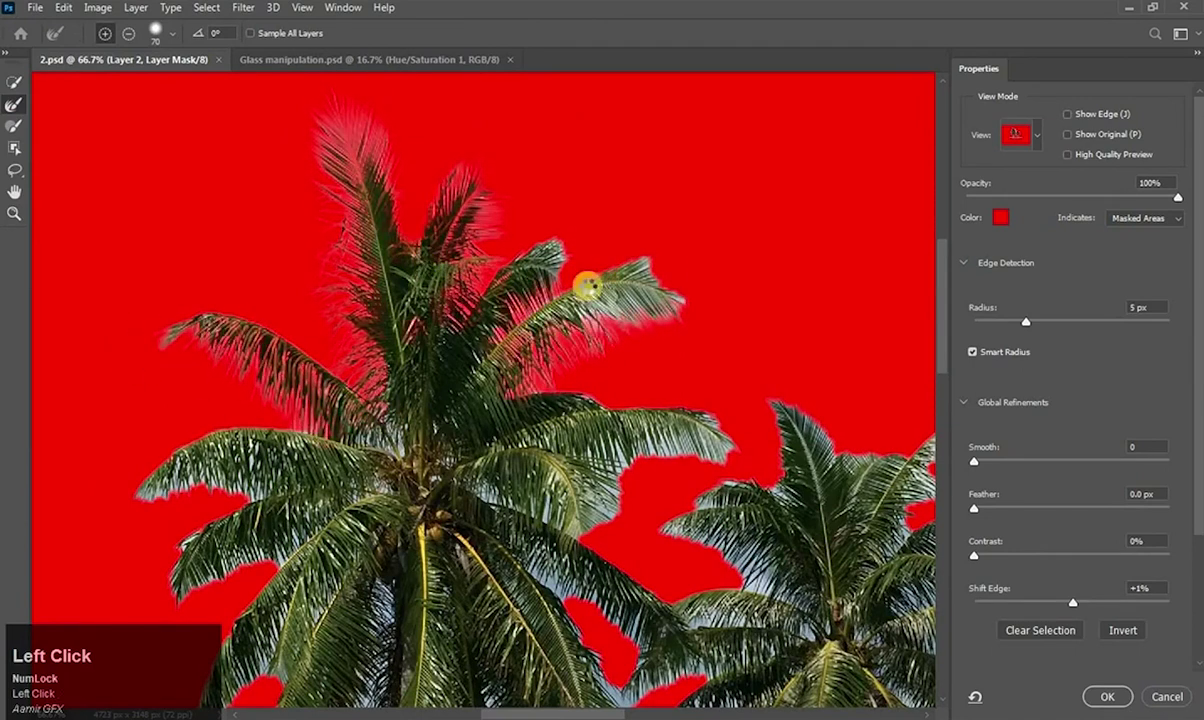
mouse_move(641, 267)
left_mouse_down()
mouse_move(645, 307)
mouse_move(532, 252)
mouse_move(497, 343)
mouse_move(538, 283)
mouse_move(399, 446)
mouse_move(408, 491)
mouse_move(599, 442)
mouse_move(732, 452)
mouse_move(617, 420)
mouse_move(713, 420)
mouse_move(729, 451)
mouse_move(630, 483)
mouse_move(650, 488)
mouse_move(582, 486)
mouse_move(612, 537)
mouse_move(519, 493)
mouse_move(578, 507)
mouse_move(517, 447)
mouse_move(308, 417)
left_mouse_up()
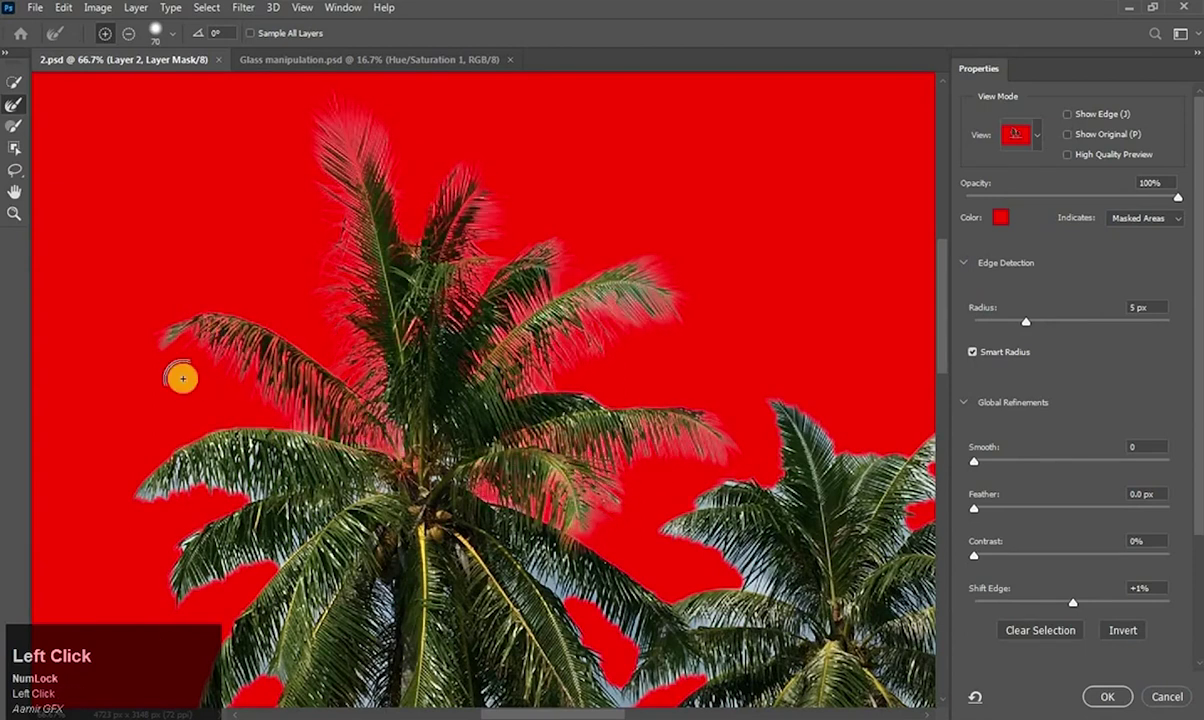
- Refine the mask edges along the large palm's side and lower fronds to clear the leftover sky
right_click(228, 470, "alt")
left_click_drag(220, 464, 450, 477)
scroll(470, 420, "down", 3)
mouse_move(180, 572)
left_mouse_down()
mouse_move(296, 423)
mouse_move(374, 474)
mouse_move(301, 633)
mouse_move(302, 557)
mouse_move(532, 625)
mouse_move(576, 558)
mouse_move(484, 506)
mouse_move(334, 584)
mouse_move(476, 603)
left_mouse_up()
mouse_move(529, 486)
left_mouse_down()
mouse_move(518, 329)
mouse_move(623, 461)
mouse_move(610, 522)
mouse_move(498, 369)
mouse_move(483, 259)
mouse_move(668, 192)
mouse_move(503, 603)
mouse_move(555, 566)
mouse_move(433, 541)
mouse_move(552, 519)
mouse_move(516, 383)
mouse_move(572, 502)
mouse_move(559, 546)
mouse_move(484, 343)
left_mouse_up()
- Refine the mask edges around all fronds of the smaller palm with the Refine Edge Brush
left_click_drag(496, 713, 550, 713)
mouse_move(605, 236)
left_mouse_down()
mouse_move(543, 376)
mouse_move(436, 545)
mouse_move(570, 433)
left_mouse_up()
scroll(570, 433, "down", 3)
mouse_move(576, 310)
left_mouse_down()
mouse_move(643, 452)
mouse_move(729, 425)
mouse_move(726, 318)
mouse_move(648, 285)
mouse_move(662, 139)
mouse_move(749, 237)
mouse_move(724, 307)
mouse_move(707, 489)
mouse_move(722, 422)
mouse_move(619, 434)
left_mouse_up()
mouse_move(403, 236)
left_mouse_down()
mouse_move(400, 496)
mouse_move(355, 547)
mouse_move(356, 171)
mouse_move(331, 361)
mouse_move(361, 372)
mouse_move(534, 204)
mouse_move(543, 225)
mouse_move(501, 188)
mouse_move(620, 197)
mouse_move(467, 316)
mouse_move(636, 318)
mouse_move(574, 460)
mouse_move(716, 451)
mouse_move(709, 462)
mouse_move(557, 456)
mouse_move(594, 540)
left_mouse_up()
scroll(543, 226, "up", 2)
right_click(707, 462, "alt")
mouse_move(503, 304)
left_mouse_down()
mouse_move(553, 310)
mouse_move(497, 308)
left_mouse_up()
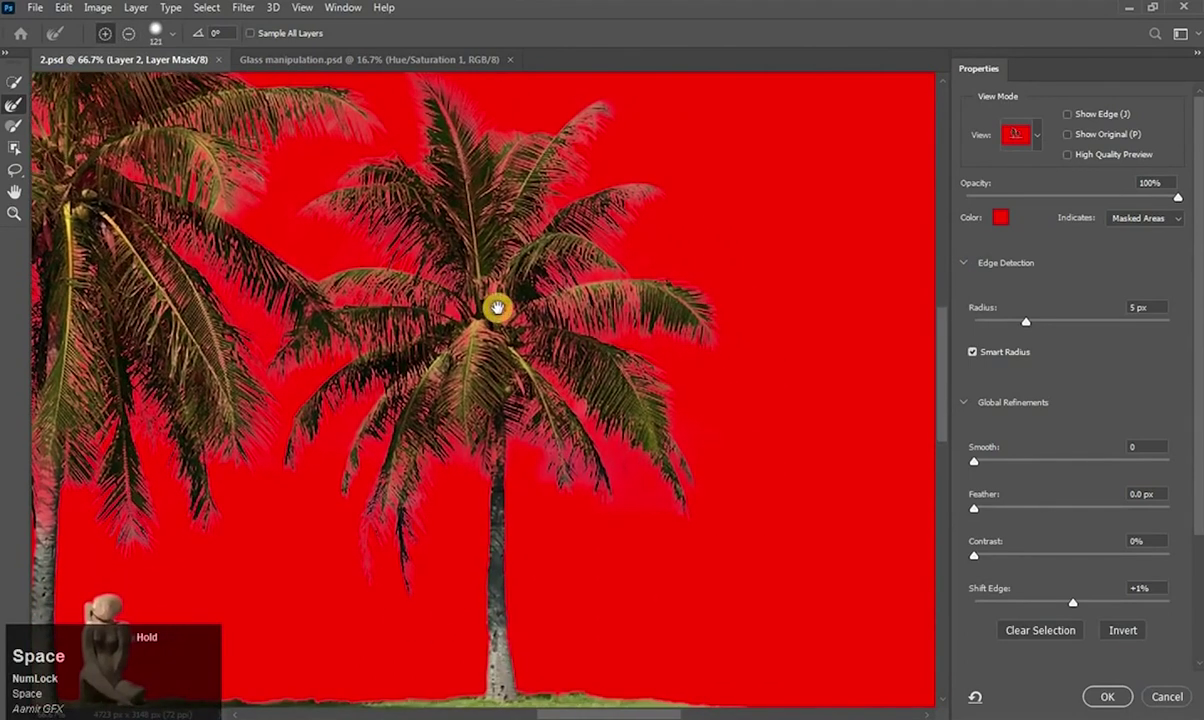
left_click(497, 308, "alt")
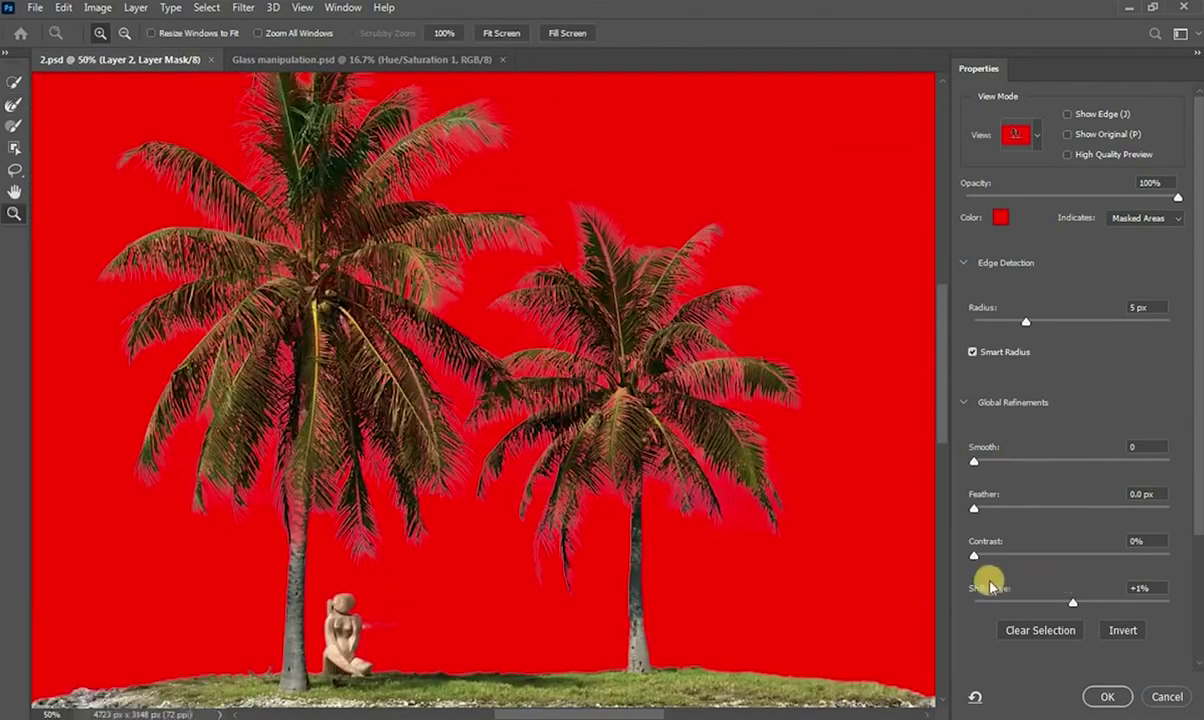
- Set the mask's edge detection radius to 29 px, feather to 1.8 px and shift edge to +37%
left_click_drag(1080, 600, 1133, 600)
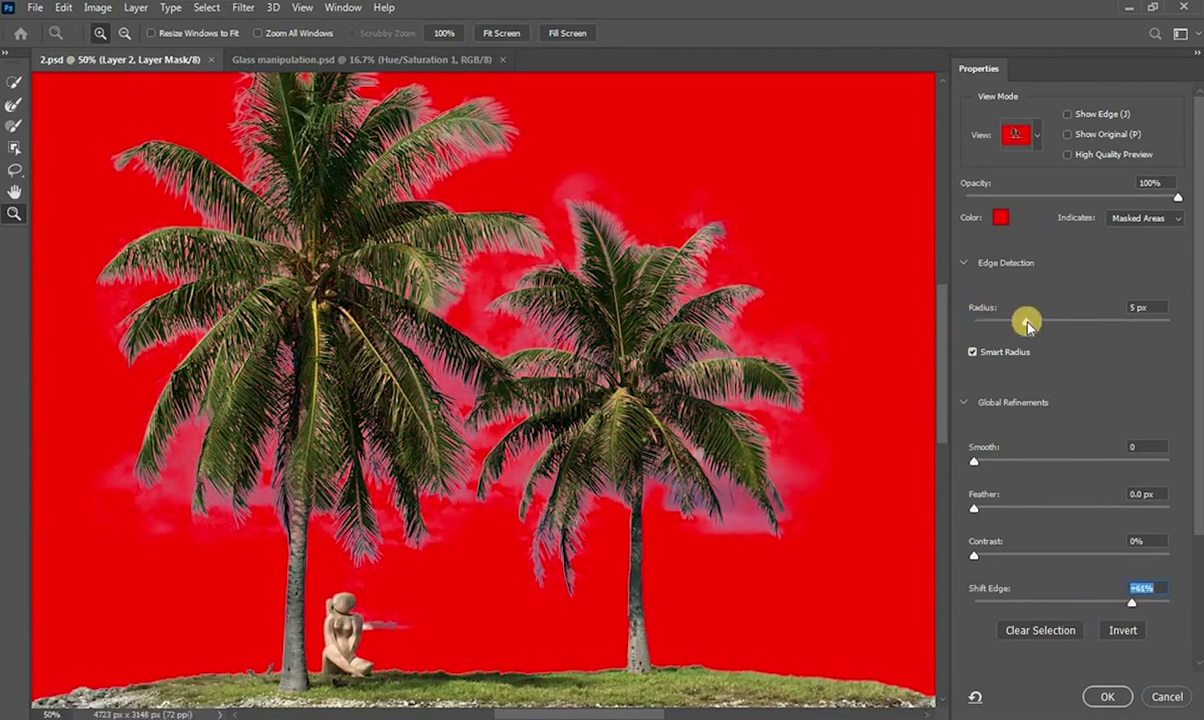
left_click_drag(1027, 325, 1073, 323)
left_click_drag(975, 508, 986, 508)
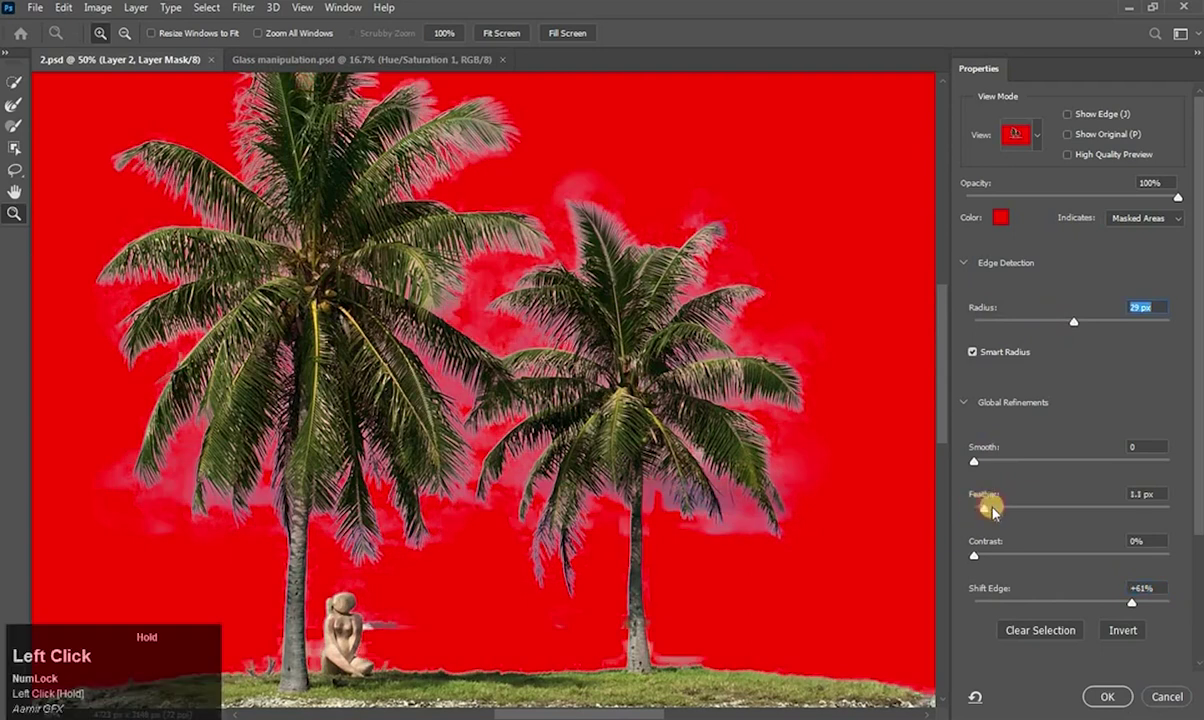
left_click_drag(1131, 602, 1111, 604)
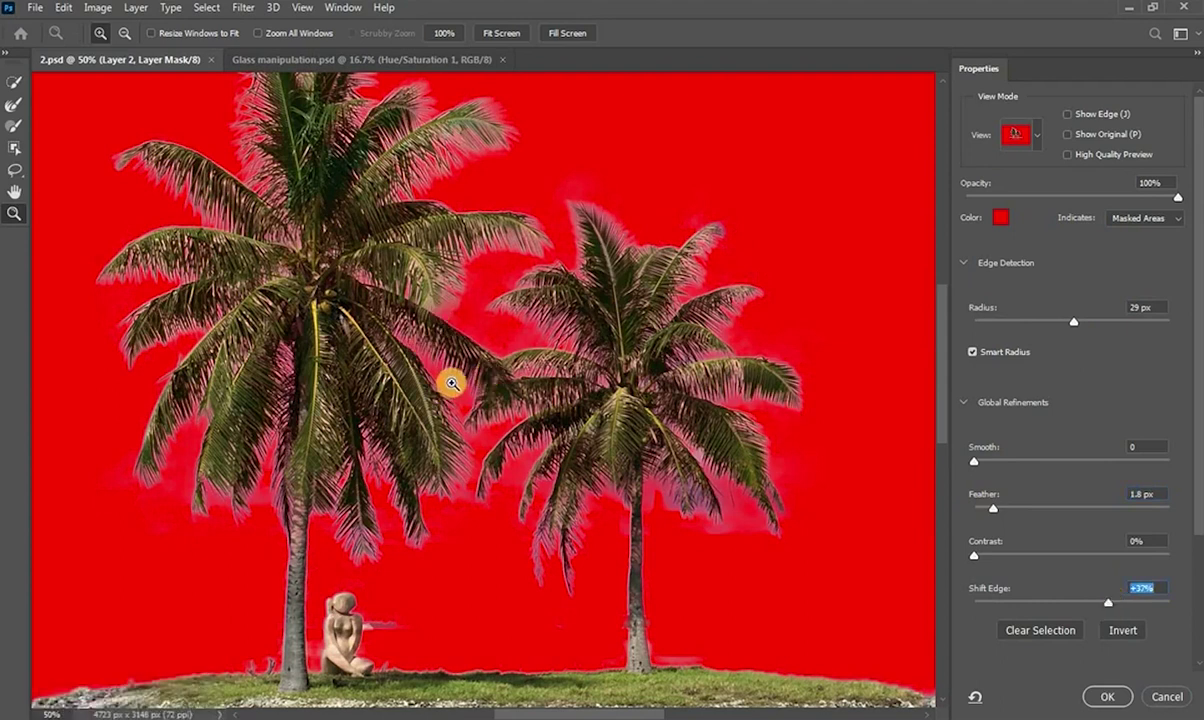
- Accept the refined mask as a new masked layer copy and delete the original Layer 2
left_click(1111, 697)
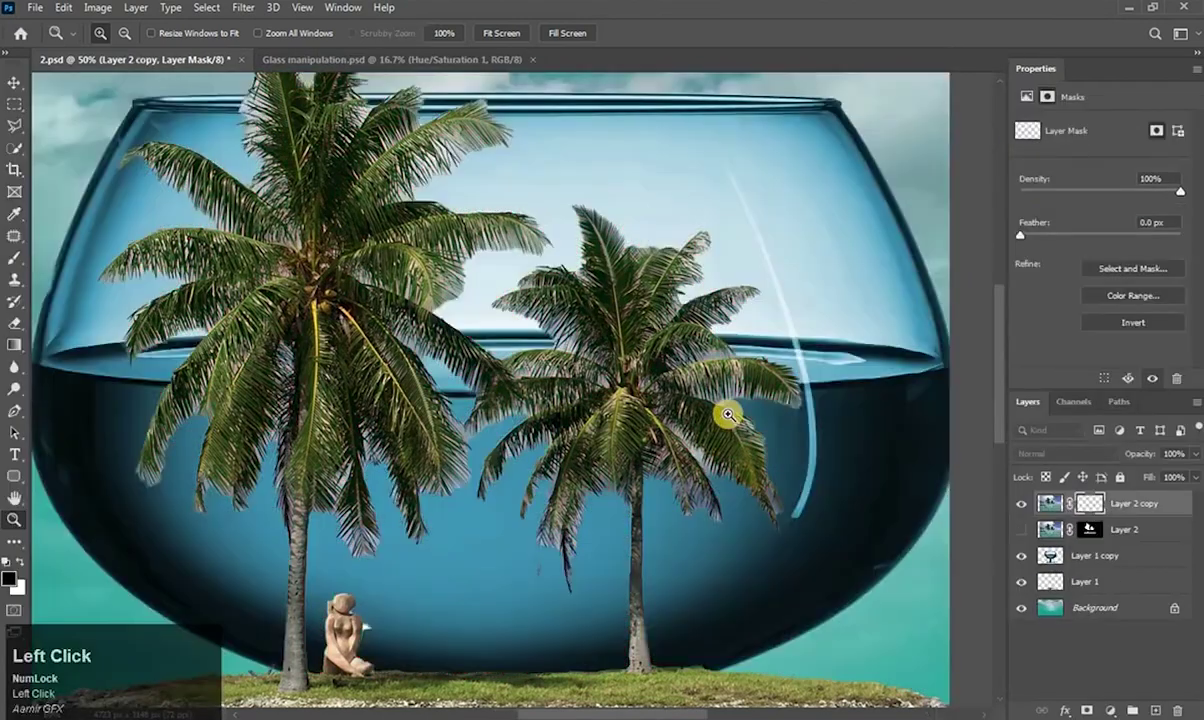
left_click(610, 367, "alt")
left_click(610, 367, "alt")
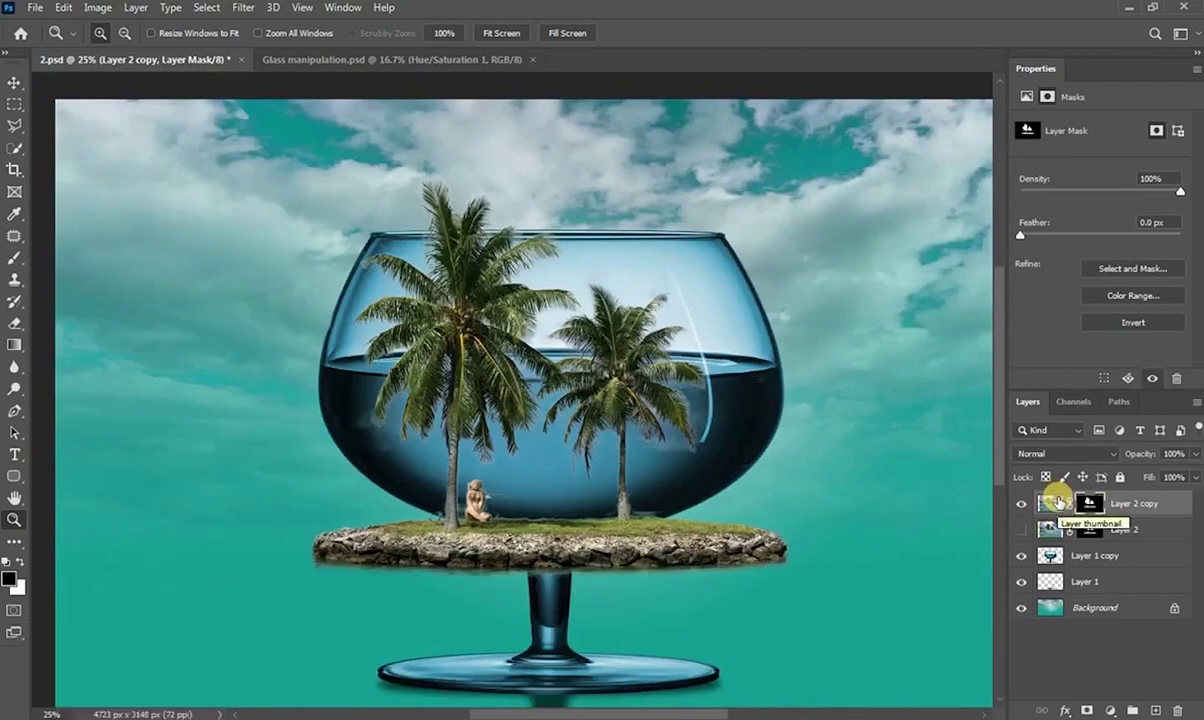
left_click_drag(1053, 530, 1180, 709)
- Display the island layer's mask on its own in the canvas, around the gap between the two palms
left_click(1104, 503, "alt")
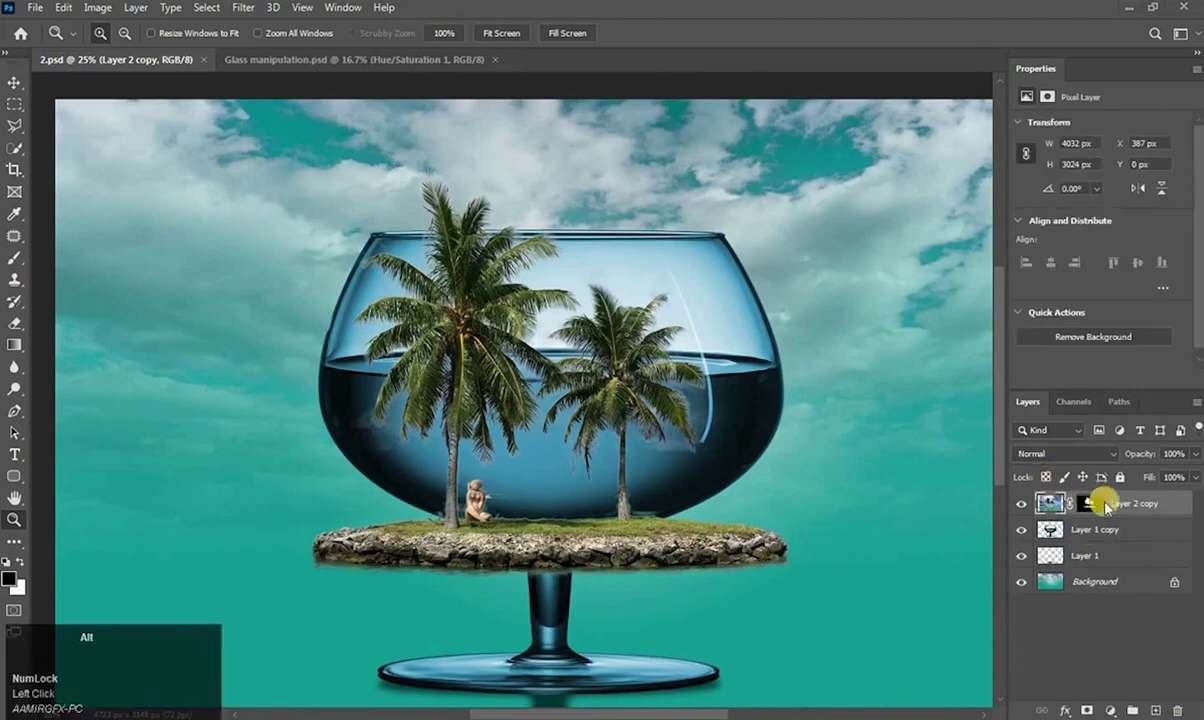
left_click(1094, 506, "alt")
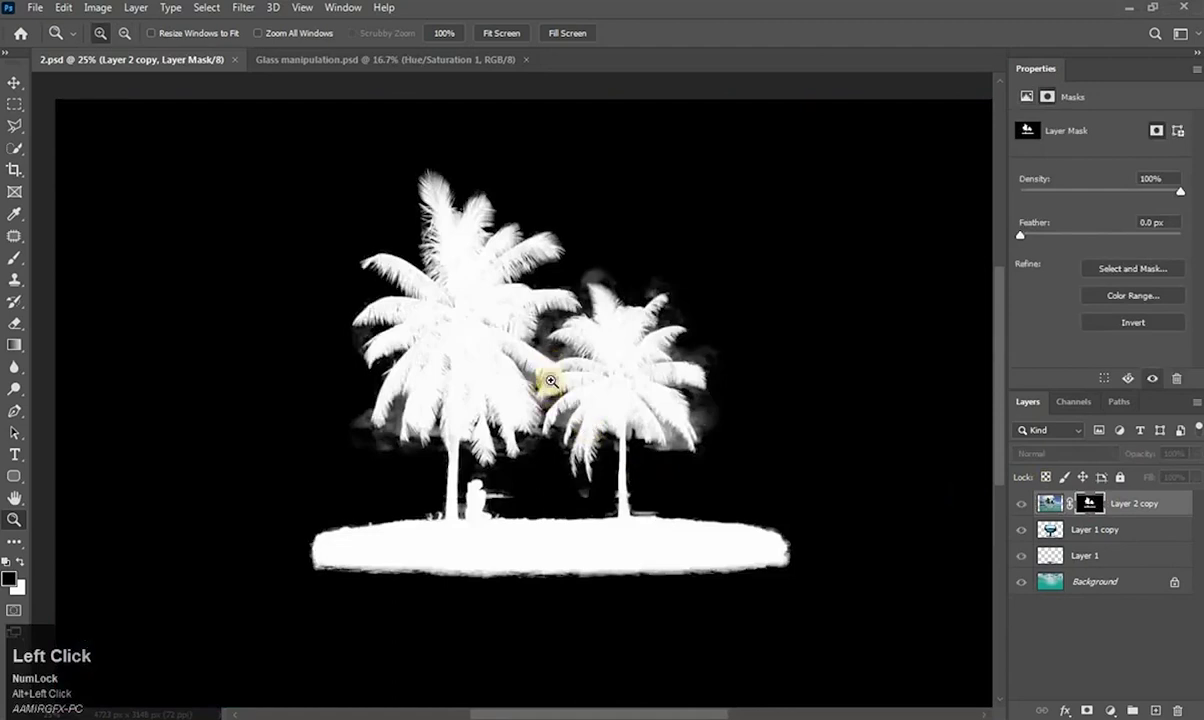
left_click(550, 380)
left_click(548, 378)
left_click(547, 377)
left_click(550, 380)
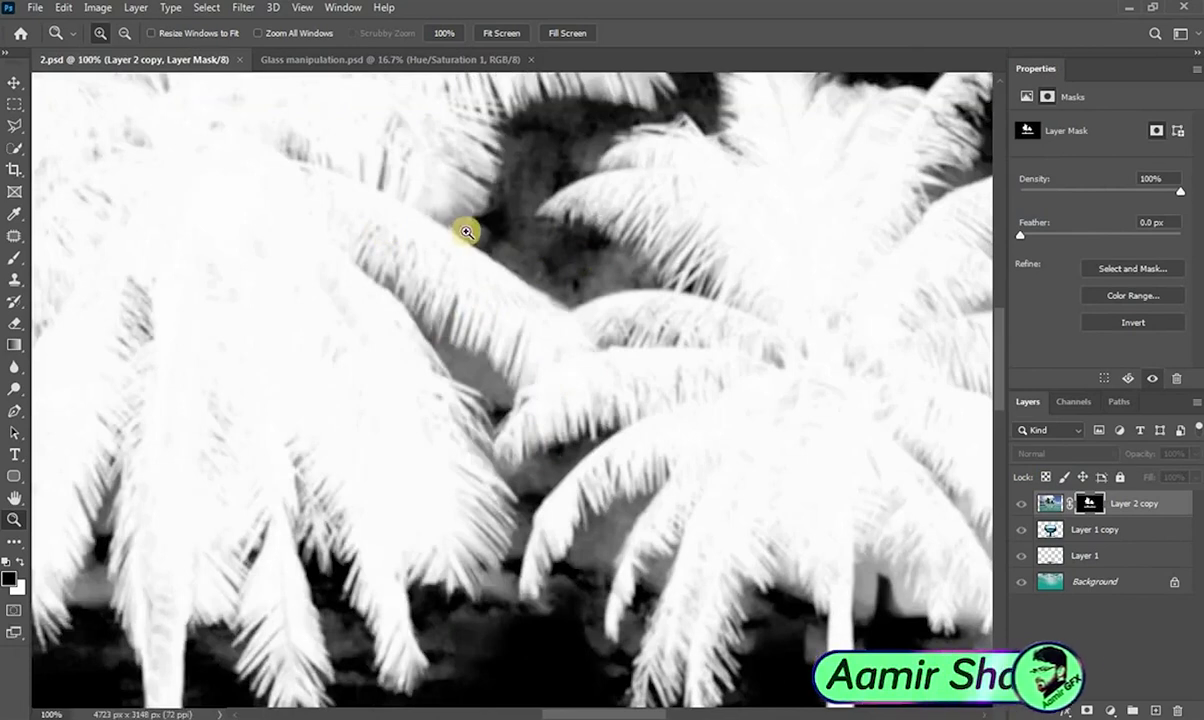
- Set up a 210 px Soft Round brush in Overlay blending mode
left_click(15, 257)
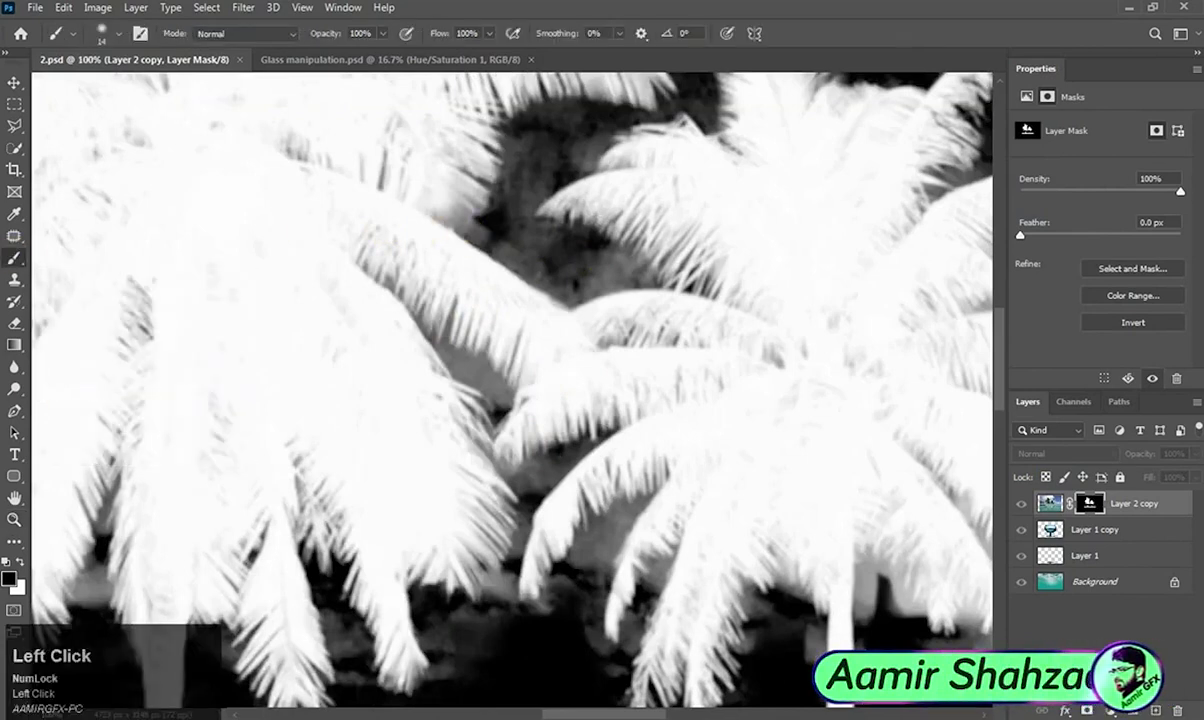
left_click(296, 36)
left_click(240, 260)
right_click(535, 218, "alt")
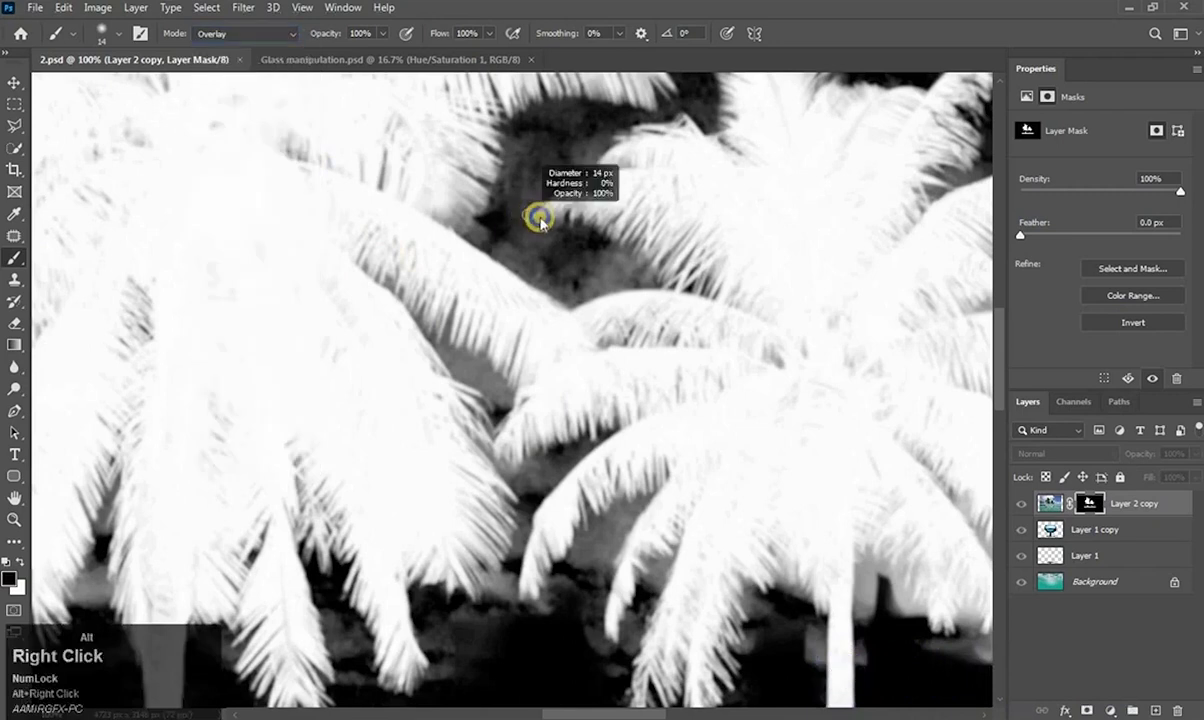
left_click_drag(590, 222, 605, 215)
right_click(576, 319)
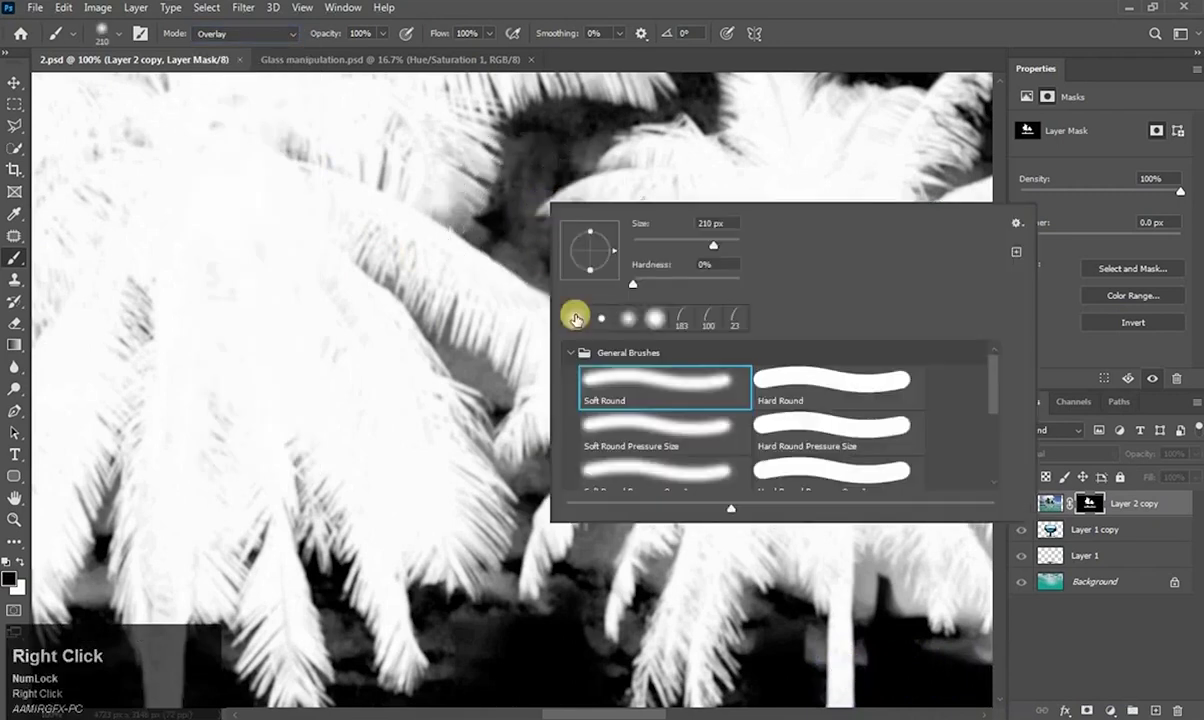
- Paint black over the grey haze between and around both palms' fronds on the mask
left_click(517, 148)
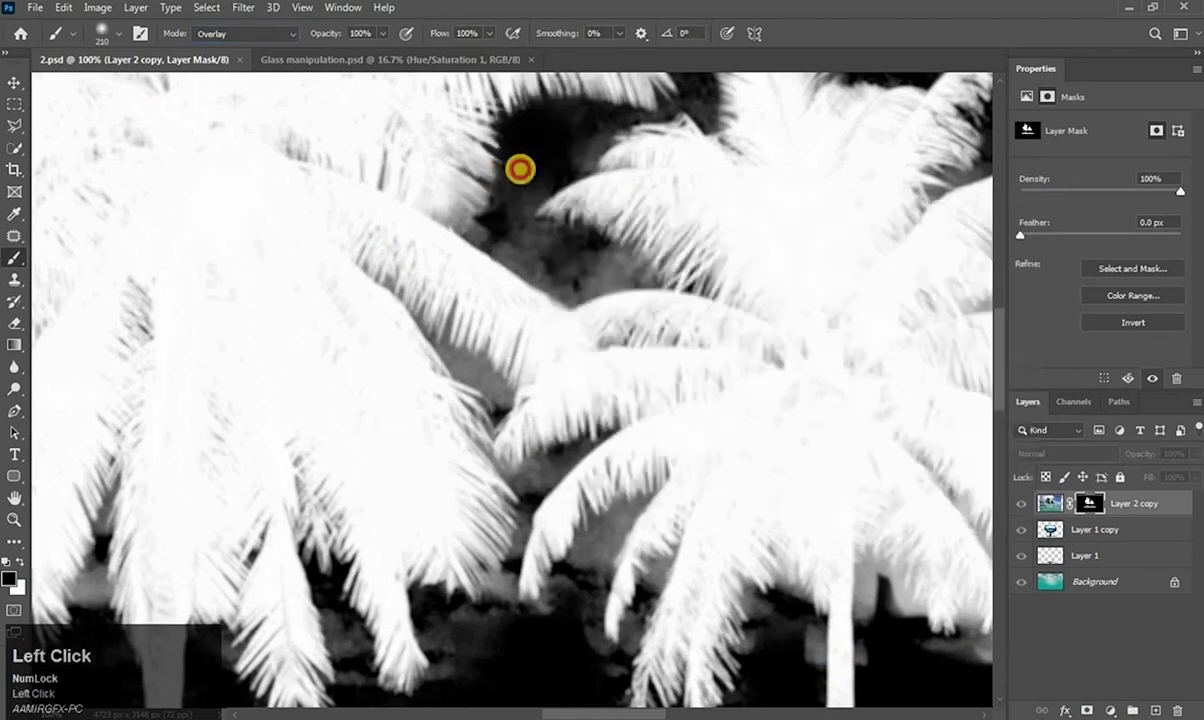
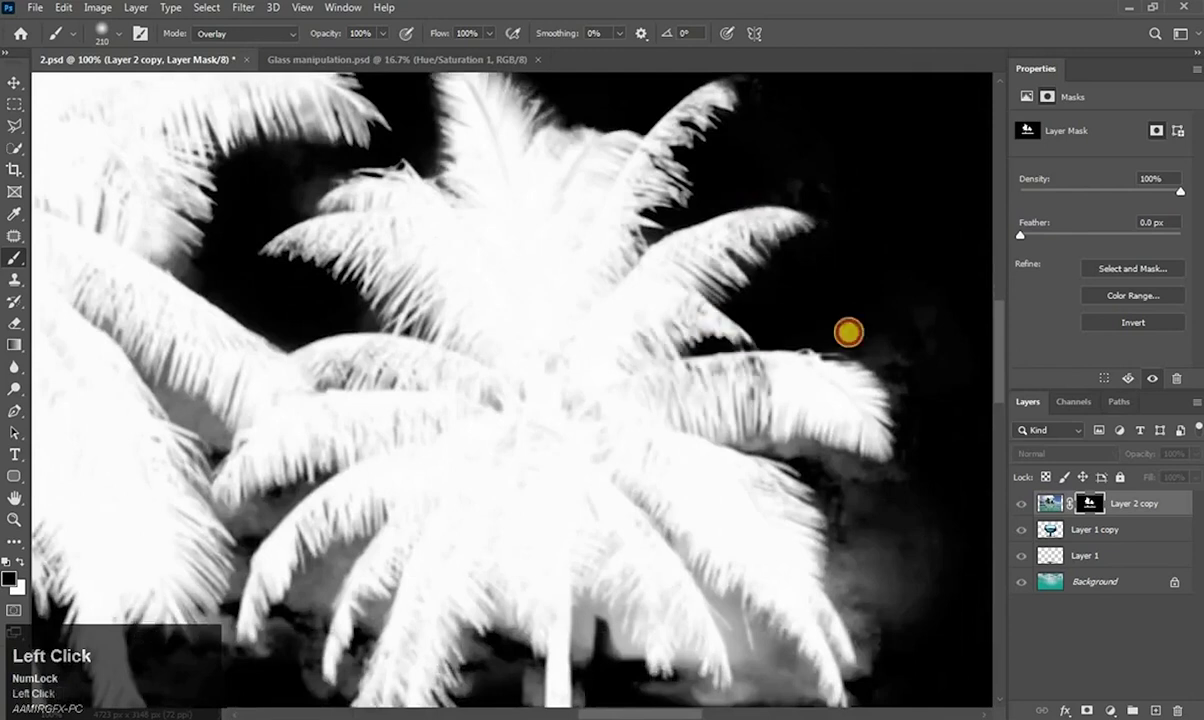
mouse_move(709, 300)
left_mouse_down()
mouse_move(732, 322)
mouse_move(539, 316)
mouse_move(519, 340)
mouse_move(515, 568)
mouse_move(342, 601)
mouse_move(285, 593)
mouse_move(518, 552)
mouse_move(537, 501)
mouse_move(643, 578)
mouse_move(752, 559)
mouse_move(731, 591)
mouse_move(820, 594)
left_mouse_up()
key("space")
mouse_move(406, 166)
left_mouse_down()
mouse_move(524, 269)
mouse_move(492, 260)
left_mouse_up()
mouse_move(276, 137)
left_mouse_down()
mouse_move(464, 223)
mouse_move(428, 175)
left_mouse_up()
key("space")
left_click_drag(470, 345, 522, 680)
left_click_drag(400, 370, 492, 263)
key("space")
mouse_move(452, 680)
left_mouse_down()
mouse_move(497, 322)
mouse_move(365, 443)
left_mouse_up()
key("space")
mouse_move(324, 556)
left_mouse_down()
mouse_move(446, 411)
mouse_move(538, 505)
mouse_move(247, 282)
mouse_move(226, 304)
mouse_move(518, 446)
left_mouse_up()
key("space")
mouse_move(328, 390)
left_mouse_down()
mouse_move(451, 236)
mouse_move(241, 217)
left_mouse_up()
key("space")
left_click_drag(388, 206, 296, 630)
mouse_move(241, 480)
left_mouse_down()
mouse_move(183, 366)
mouse_move(333, 382)
mouse_move(175, 310)
left_mouse_up()
key("space")
mouse_move(152, 183)
left_mouse_down()
mouse_move(371, 320)
mouse_move(411, 257)
mouse_move(480, 225)
left_mouse_up()
key("space")
left_click_drag(509, 122, 209, 300)
key("space")
left_click_drag(320, 212, 339, 430)
left_click_drag(514, 215, 650, 265)
scroll(688, 253, "down", 5)
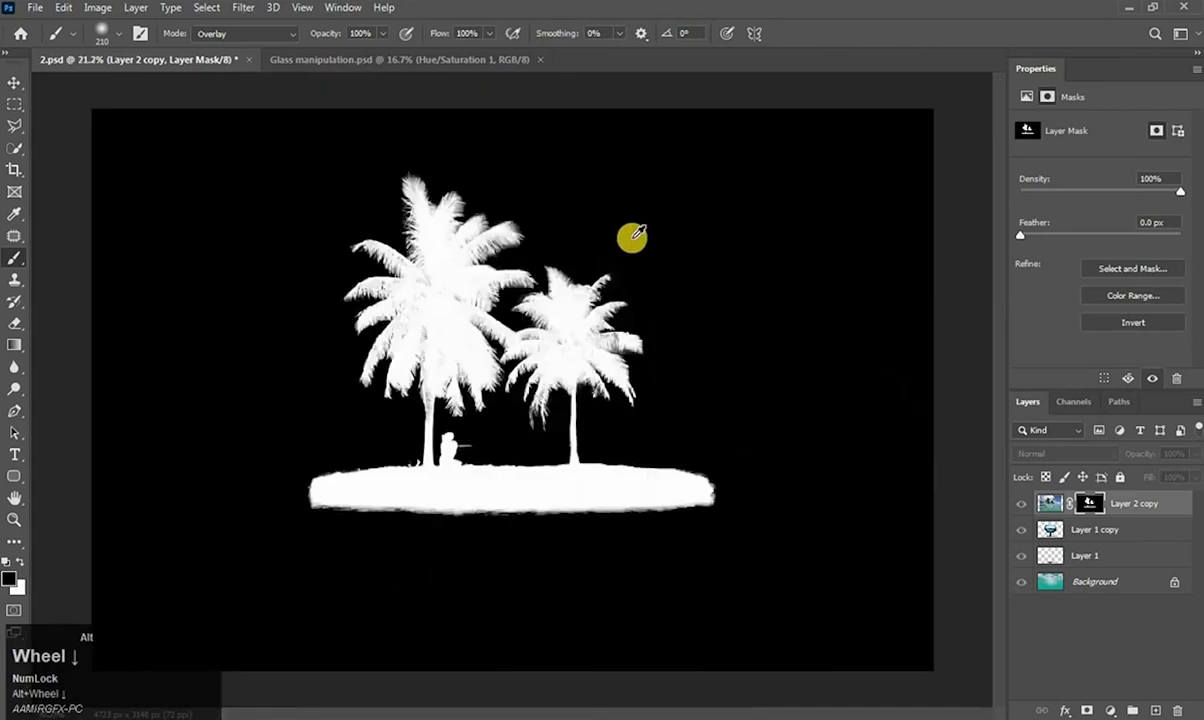
- Paint the grey patches of the large palm's upper trunk solid white on the mask with a small soft brush in Normal mode
scroll(672, 193, "up", 2)
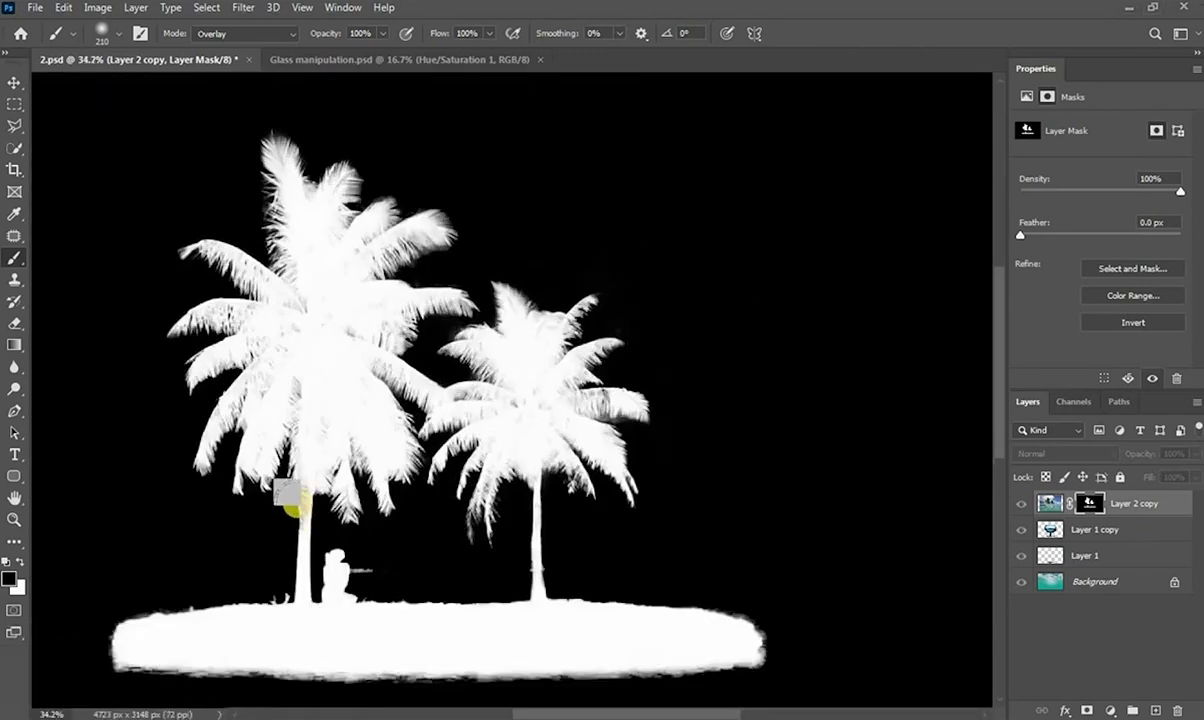
left_click(14, 519)
left_click_drag(242, 463, 352, 568)
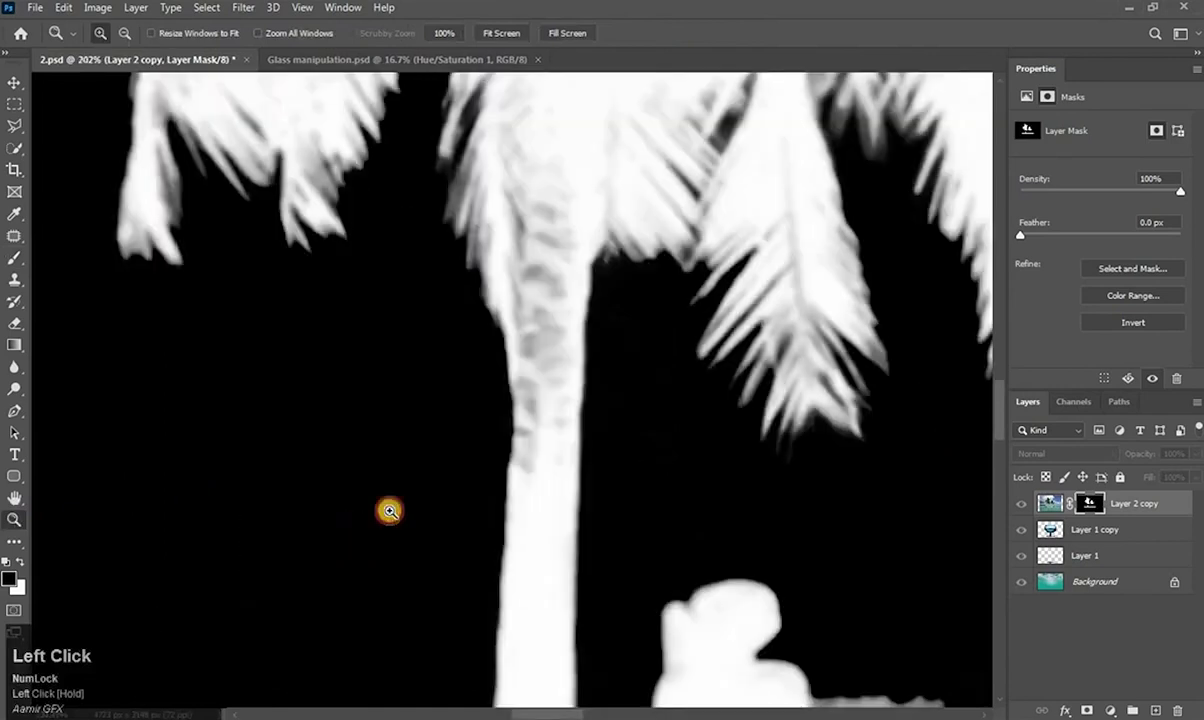
left_click(14, 257)
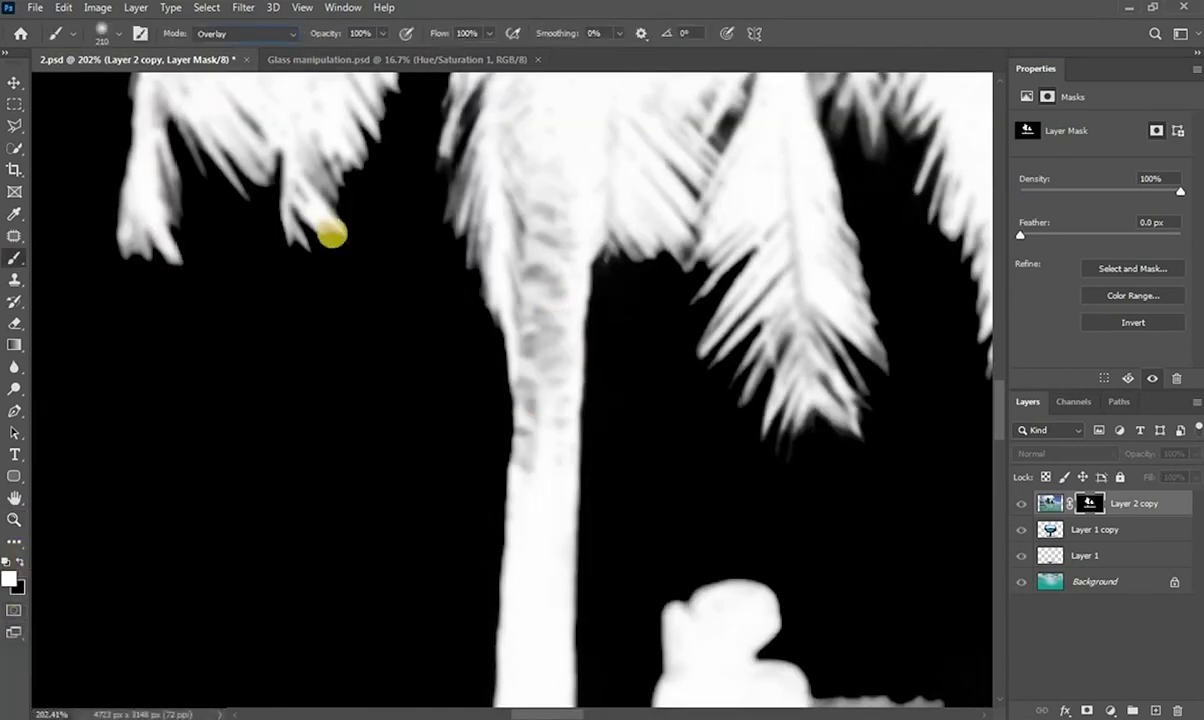
left_click(289, 34)
left_click(264, 49)
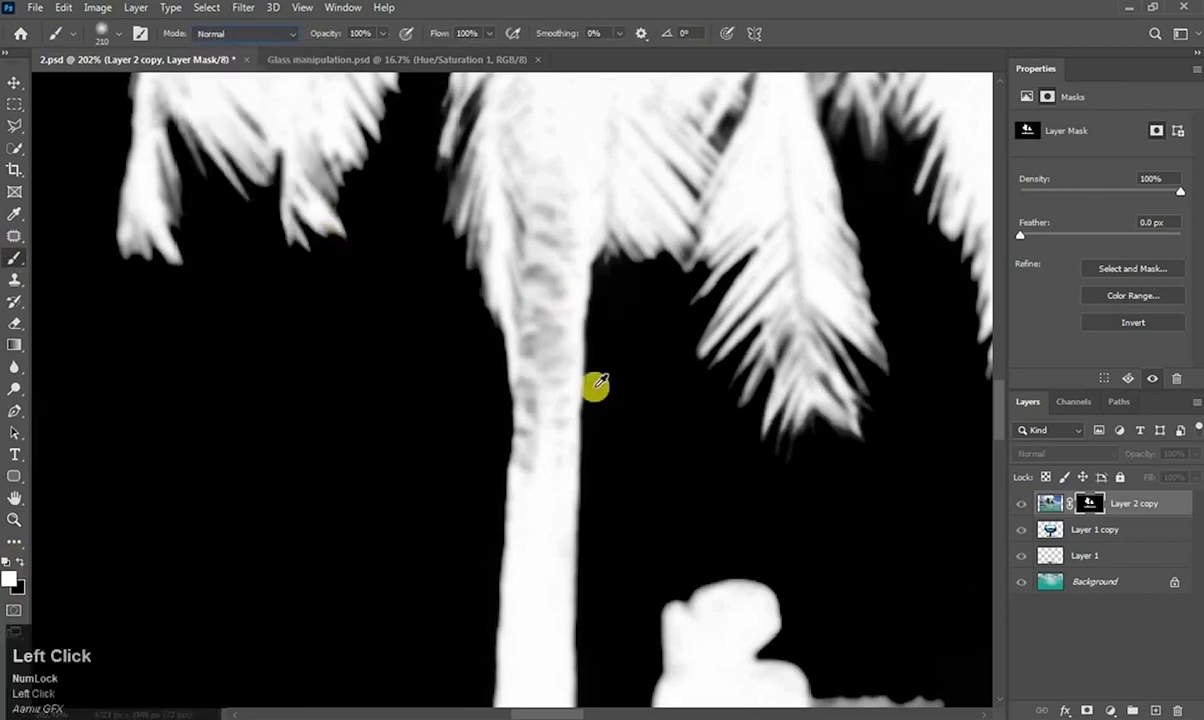
right_click(598, 384, "alt")
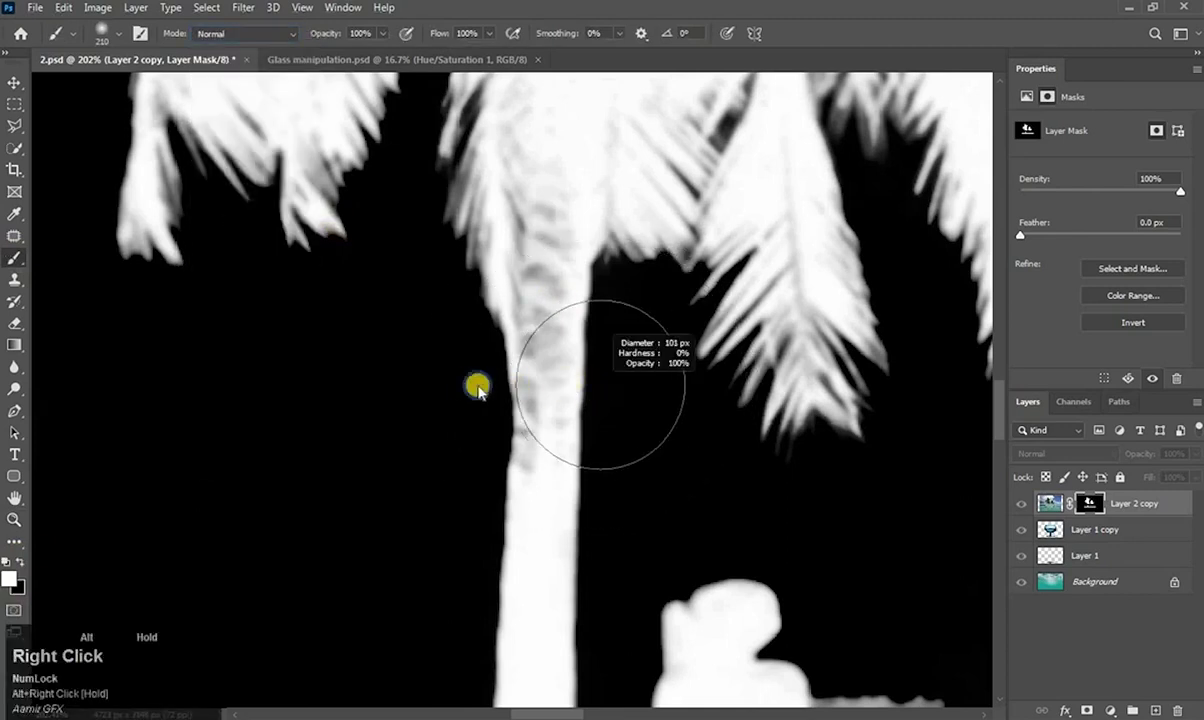
left_click(543, 325)
mouse_move(543, 325)
left_mouse_down()
mouse_move(539, 465)
mouse_move(537, 245)
left_mouse_up()
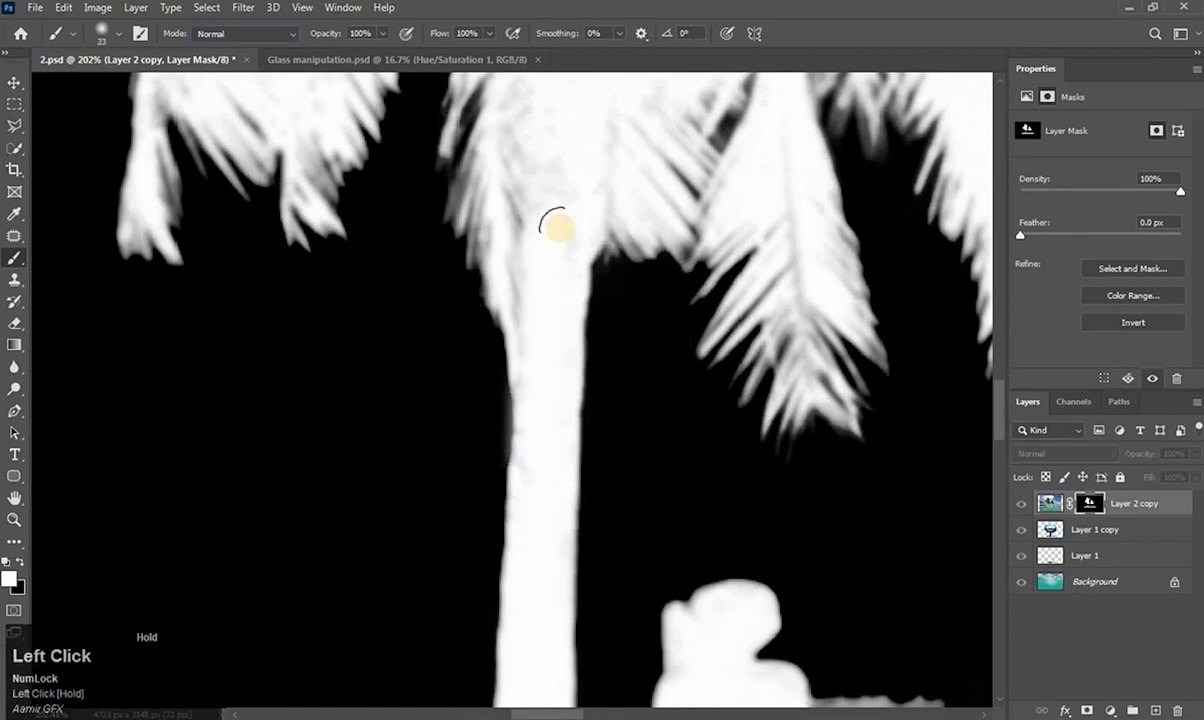
- Paint out the leftover grey streak beside the seated statue on the mask in black, using a 33 px Hard Round brush
scroll(630, 290, "down", 3)
scroll(696, 400, "up", 3)
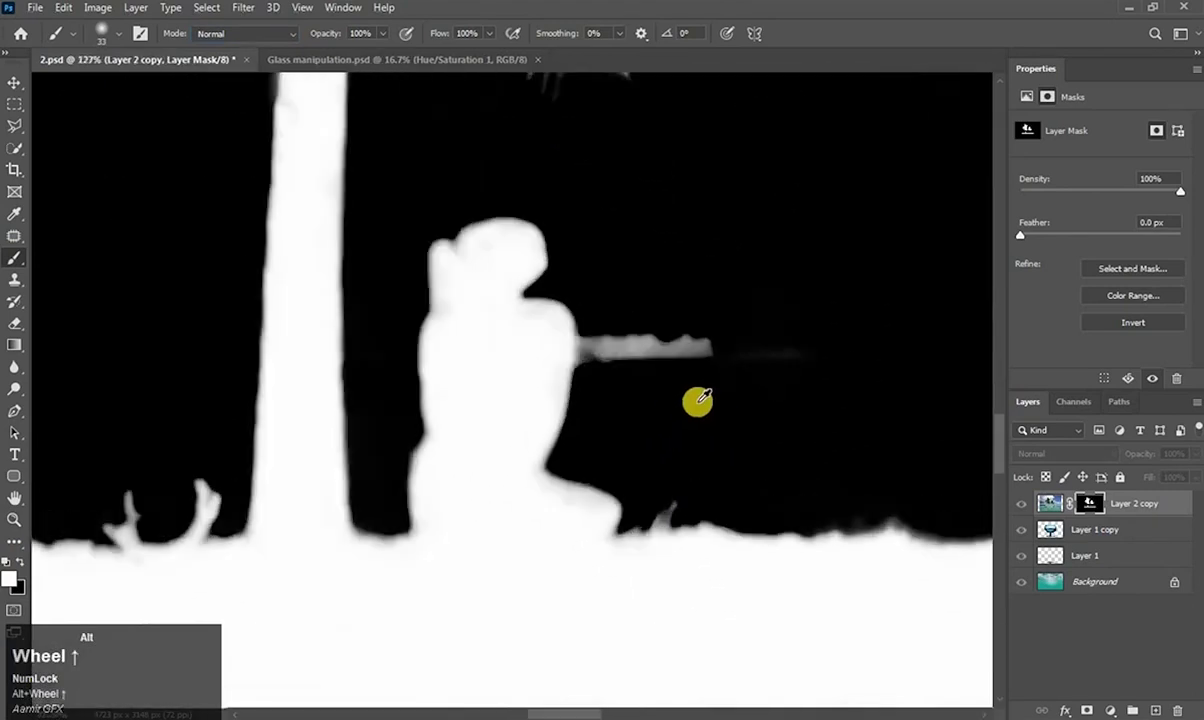
left_click(21, 568)
mouse_move(607, 320)
left_mouse_down()
mouse_move(605, 357)
mouse_move(600, 345)
left_mouse_up()
right_click(648, 282)
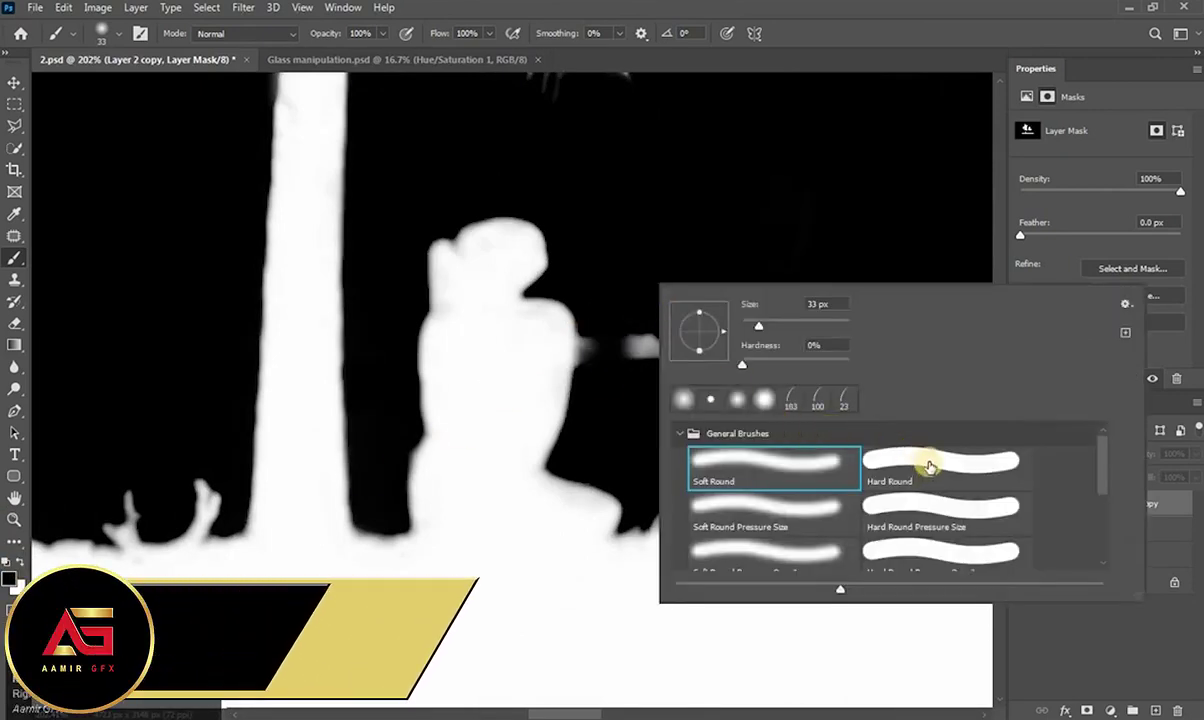
left_click(927, 462)
left_click(645, 412)
left_click_drag(605, 345, 758, 344)
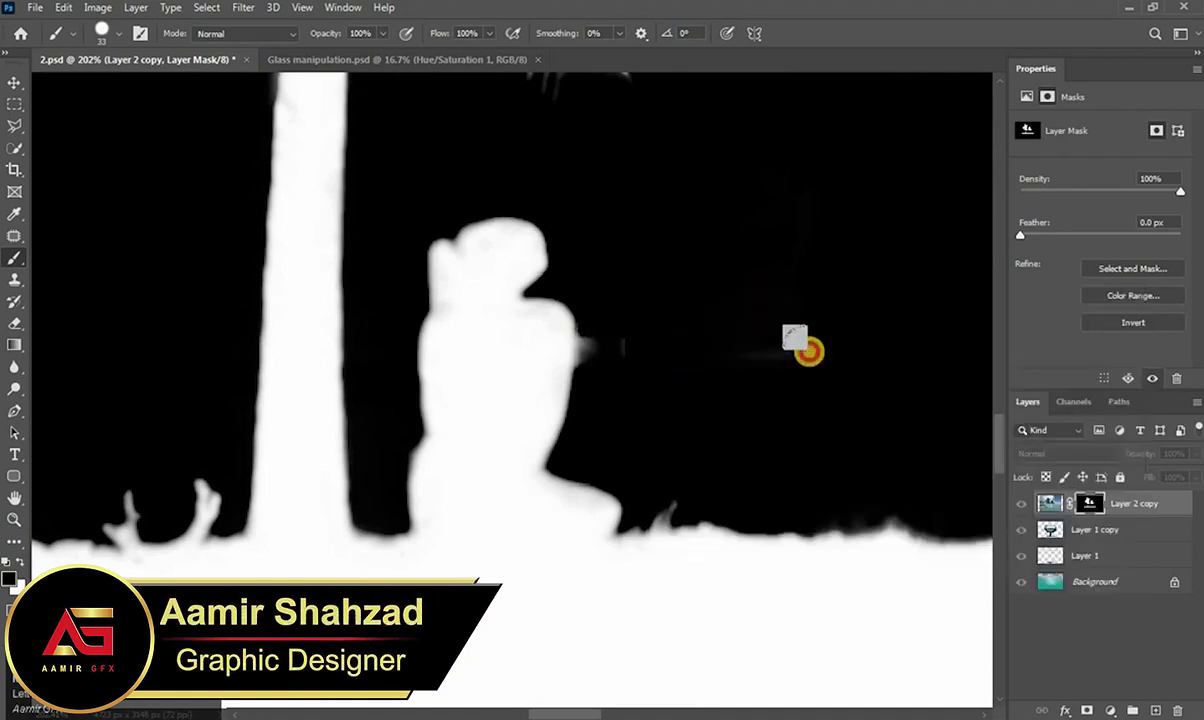
left_click(590, 332)
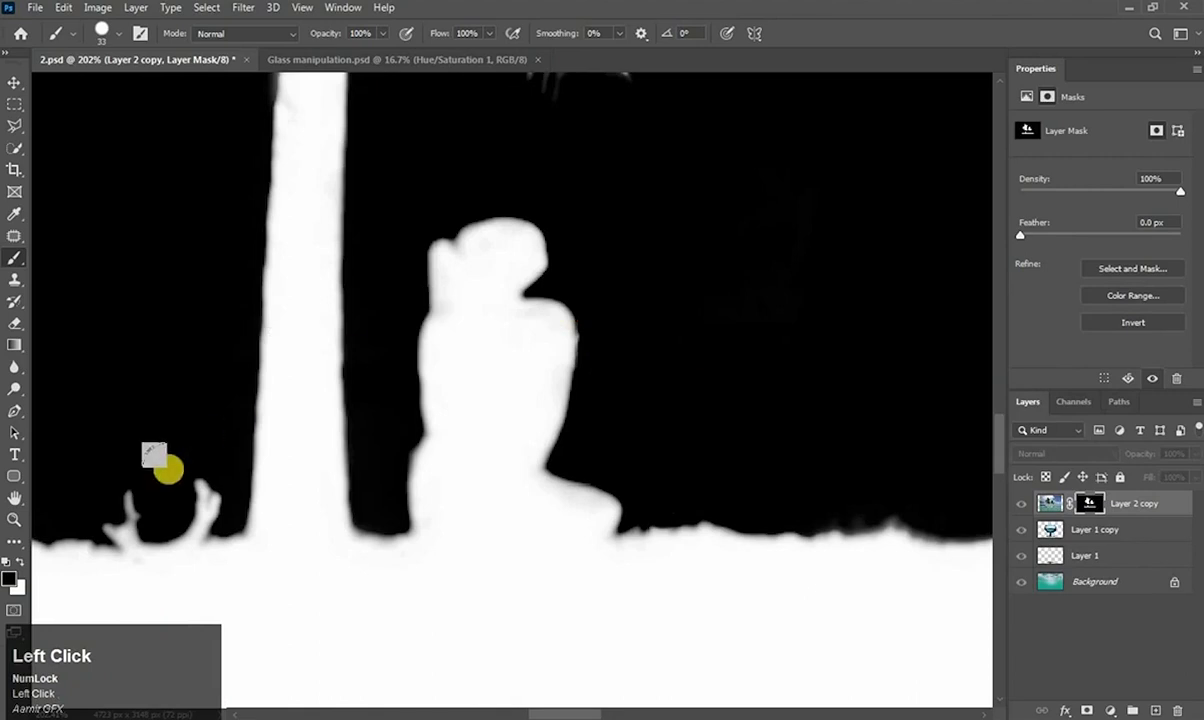
scroll(607, 362, "down", 8)
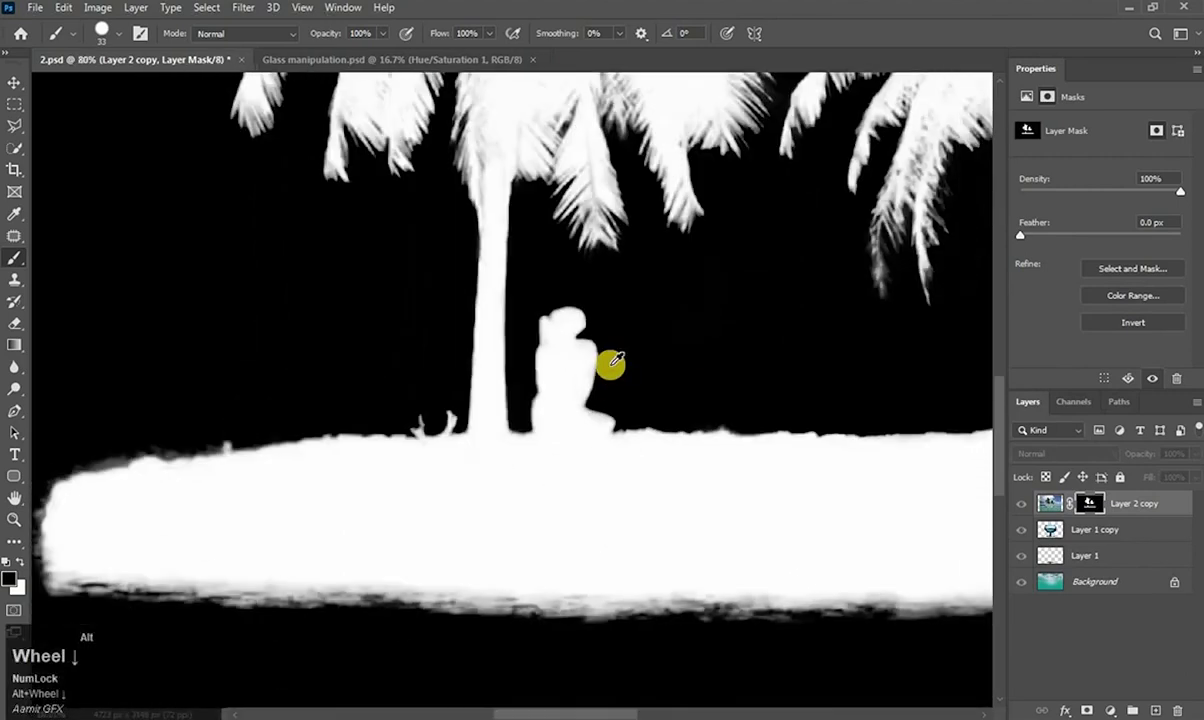
scroll(612, 362, "down", 3, "alt")
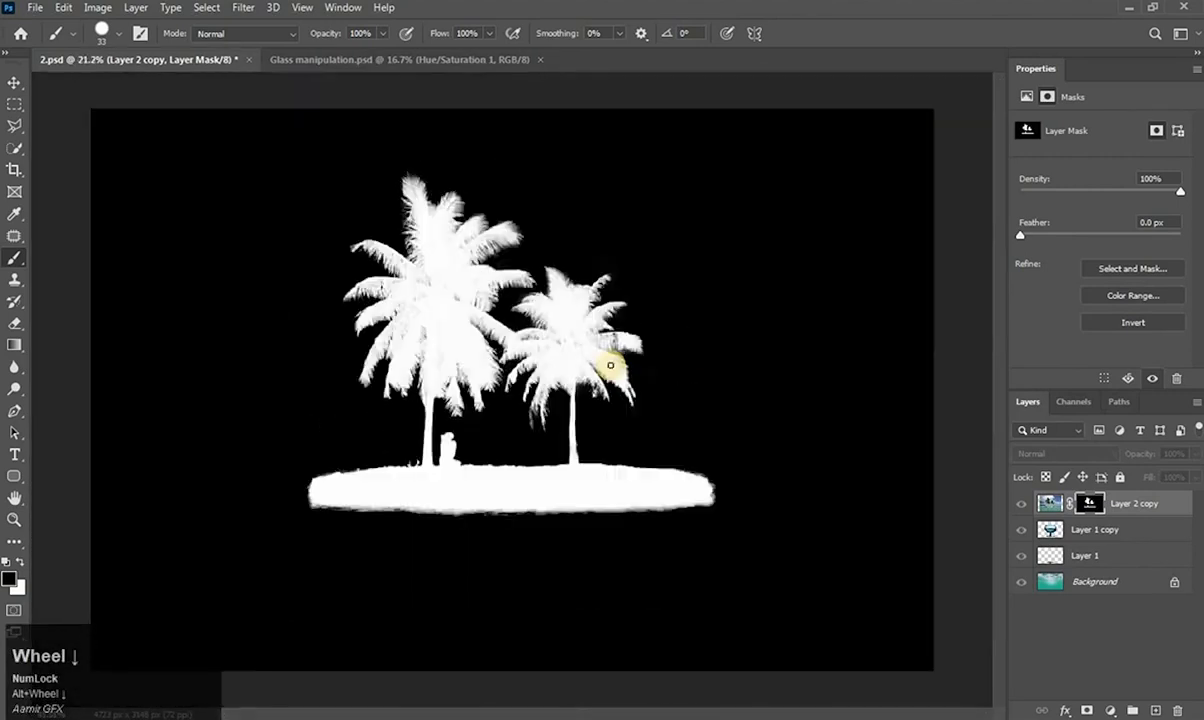
- Return to the normal image view, scale the island to about 67% and place it on the liquid's surface inside the glass
left_click(1090, 502)
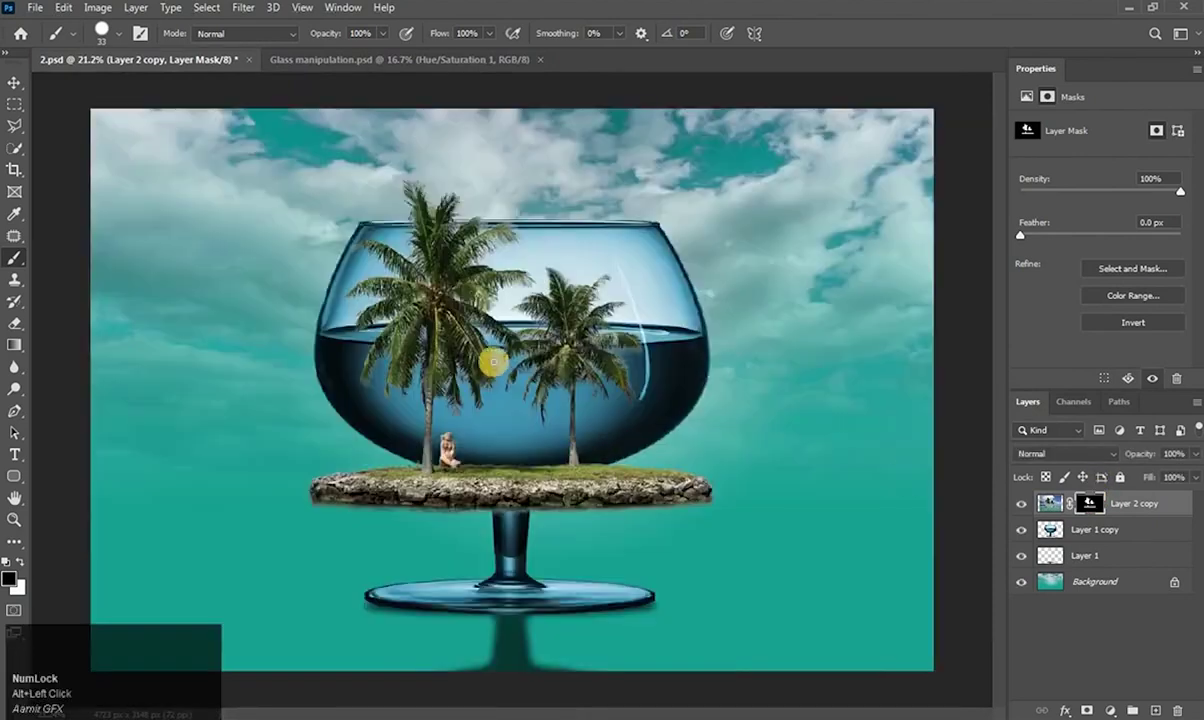
key("v")
key("ctrl+t")
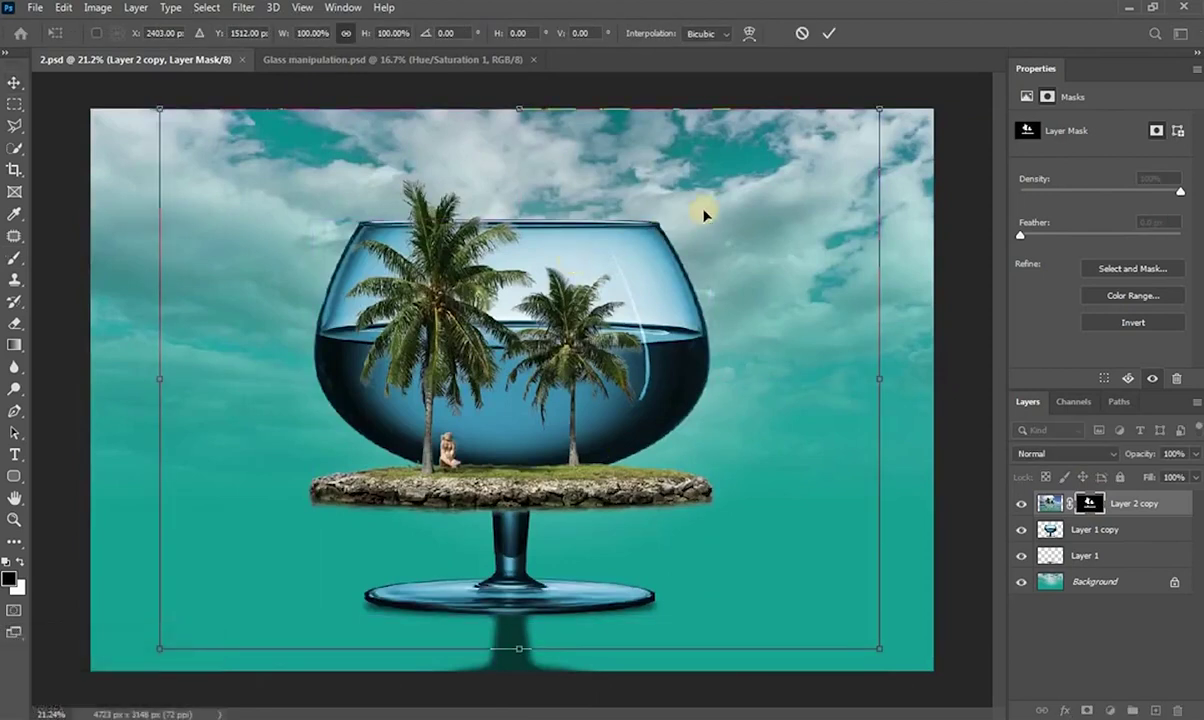
left_click_drag(880, 105, 662, 272)
left_click_drag(526, 446, 599, 321)
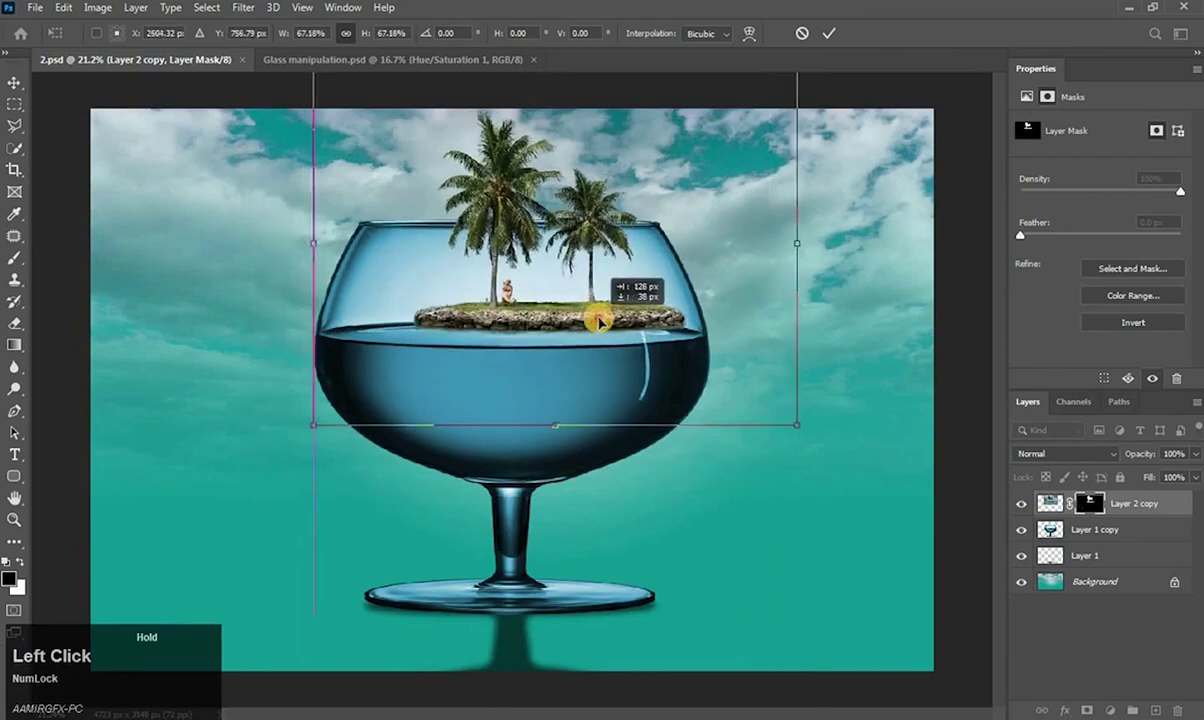
key("Return")
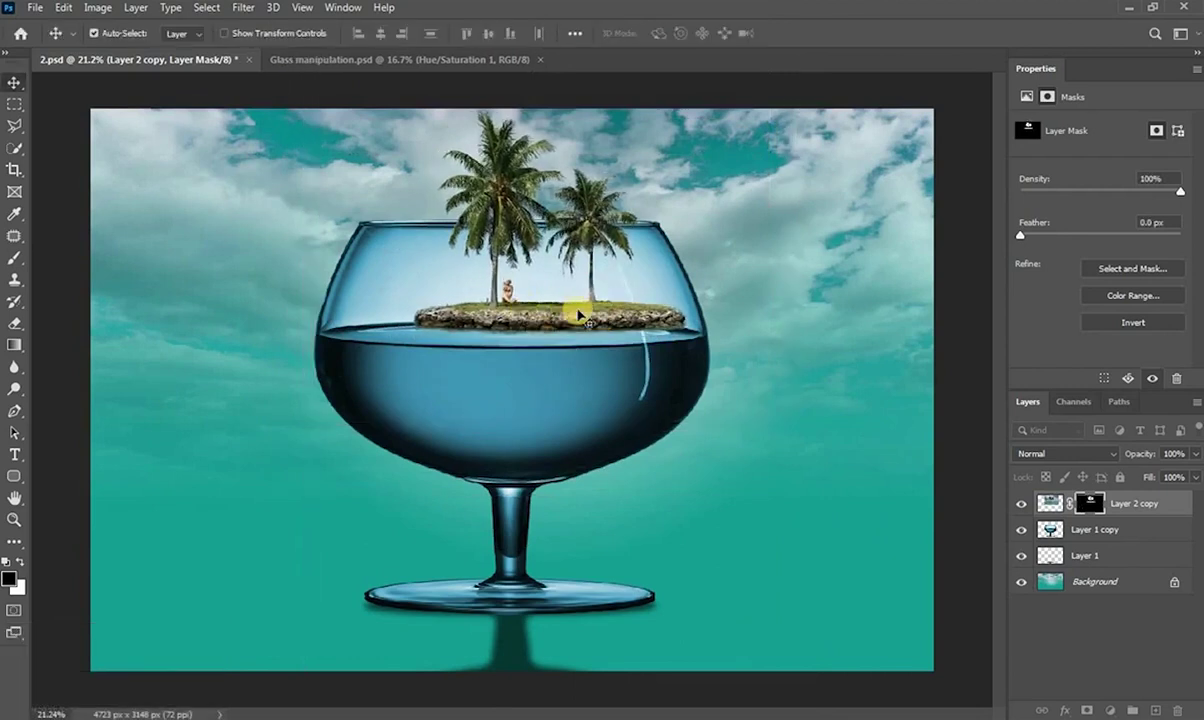
- Paint white on the island's mask with a 69 px brush to reveal the sea water just below the rocks
key("z")
left_click(610, 293)
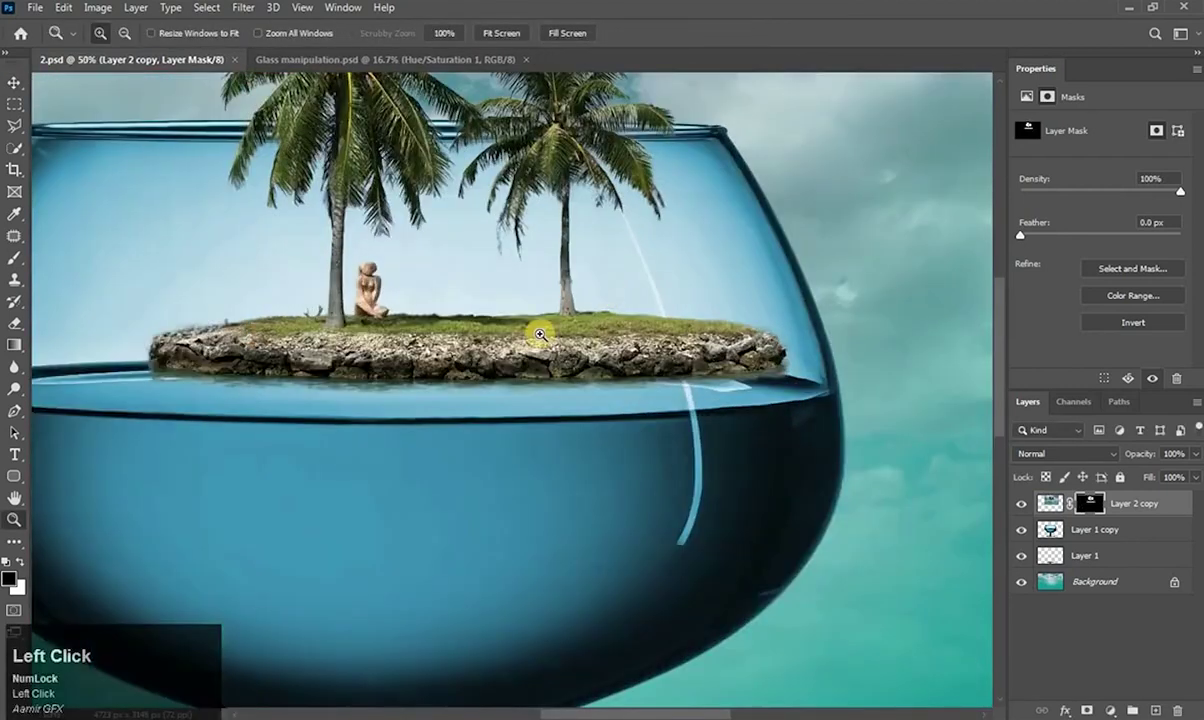
left_click(539, 334)
left_click_drag(500, 370, 668, 379)
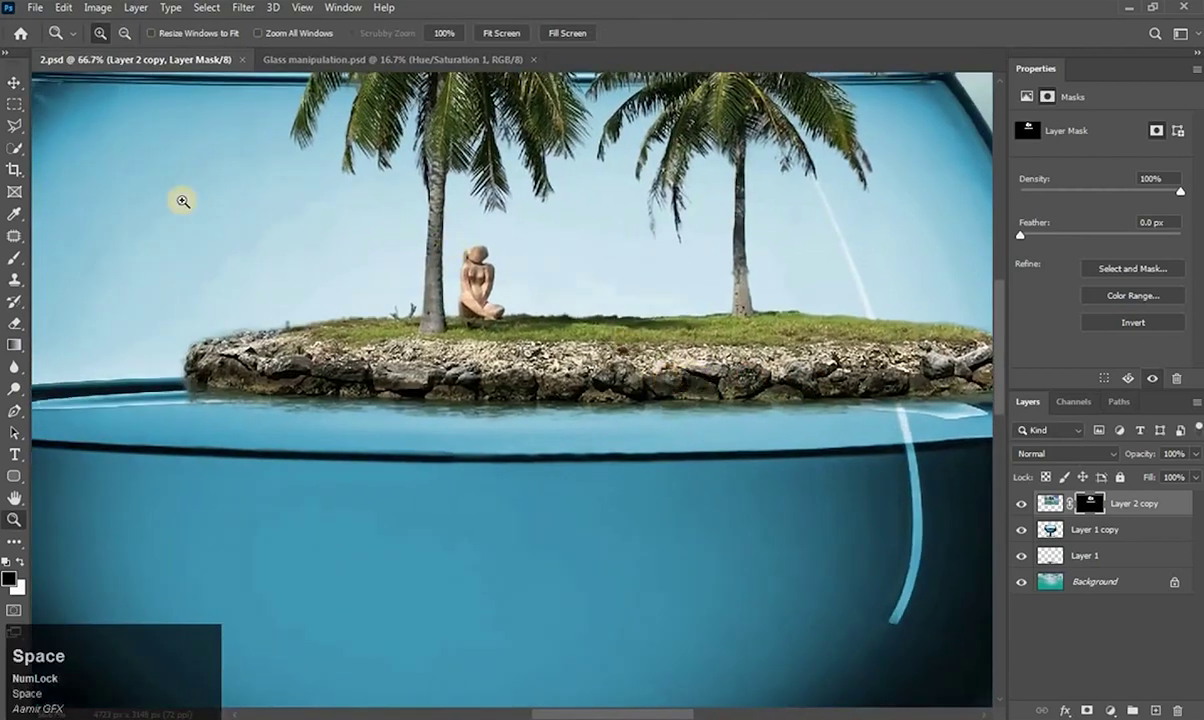
left_click(1086, 505)
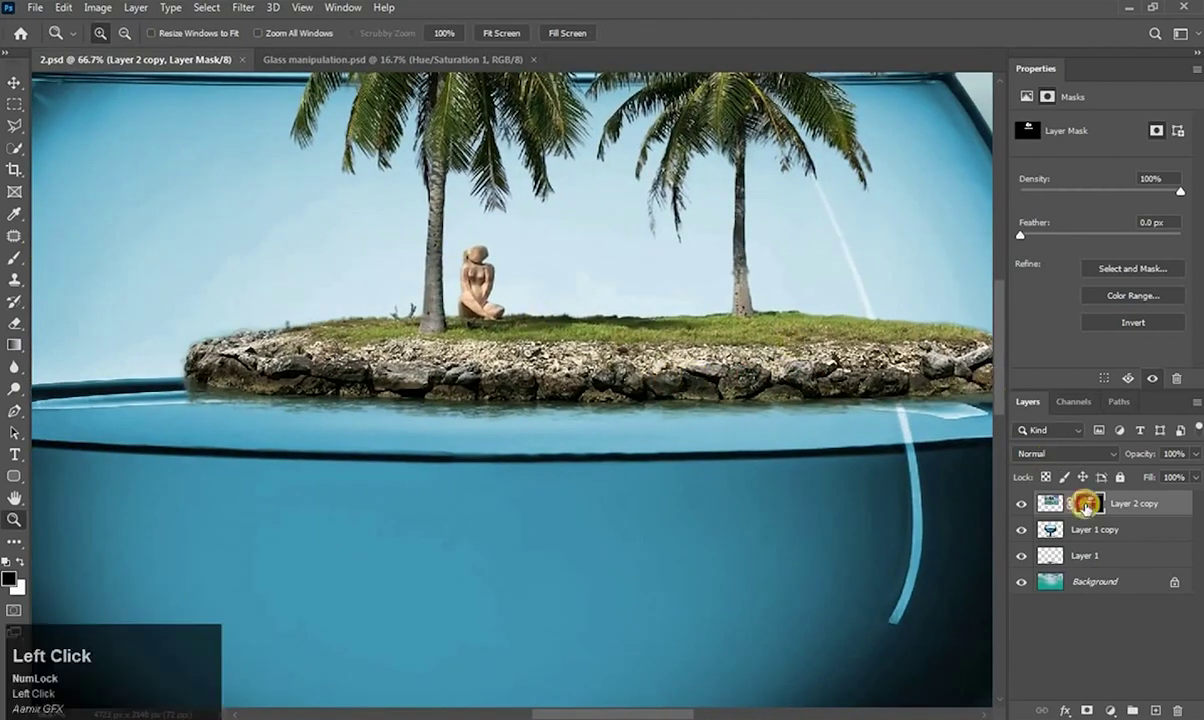
left_click(13, 259)
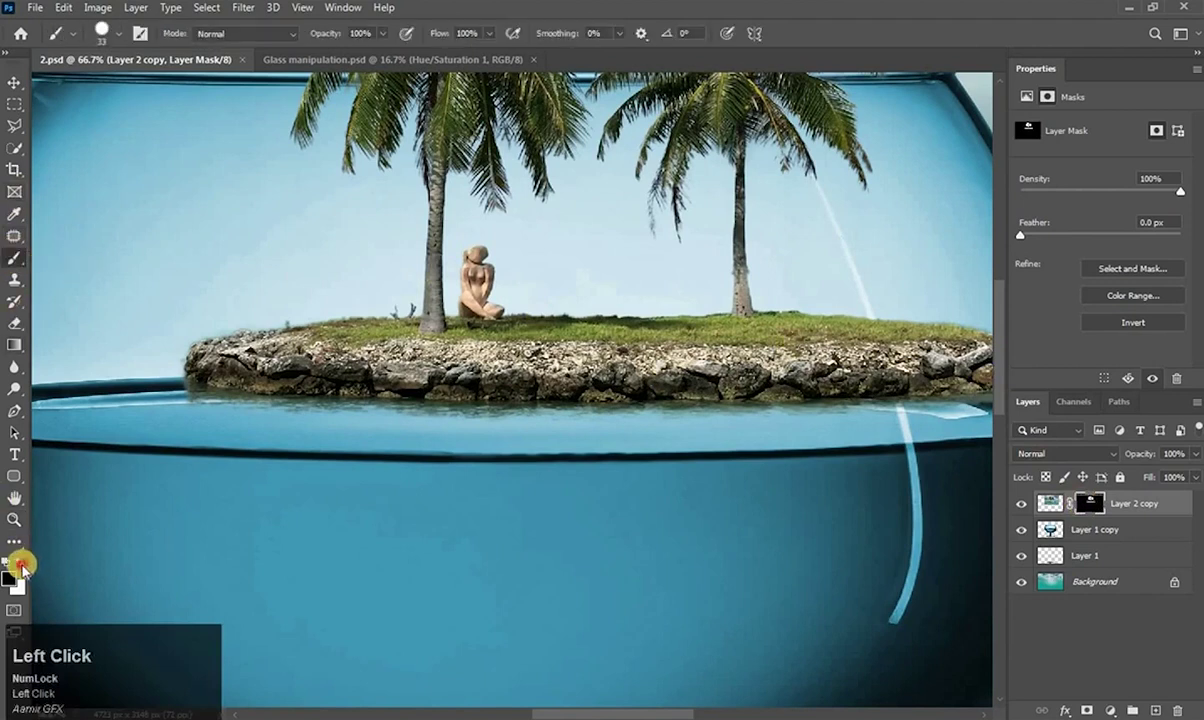
right_click(352, 419, "alt")
mouse_move(365, 427)
left_mouse_down()
mouse_move(233, 416)
mouse_move(419, 423)
mouse_move(716, 397)
mouse_move(609, 405)
mouse_move(647, 411)
mouse_move(629, 425)
mouse_move(497, 431)
mouse_move(475, 428)
mouse_move(473, 398)
left_mouse_up()
- Switch to a Soft Round brush and reveal more sea water across the liquid's surface on both sides of the island
right_click(478, 398)
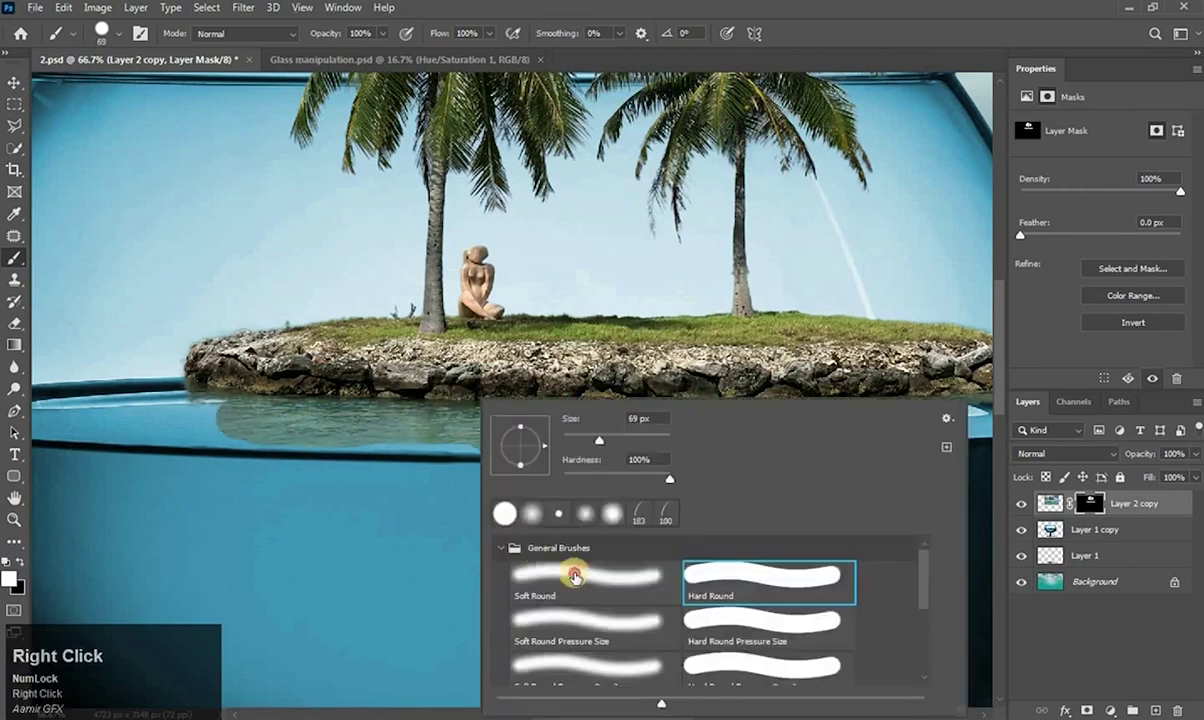
left_click(572, 573)
left_click(124, 403)
mouse_move(124, 403)
left_mouse_down()
mouse_move(389, 435)
mouse_move(699, 424)
mouse_move(412, 424)
left_mouse_up()
key("space")
mouse_move(705, 412)
left_mouse_down()
mouse_move(747, 408)
mouse_move(548, 422)
mouse_move(641, 432)
mouse_move(759, 420)
left_mouse_up()
left_click_drag(540, 440, 744, 411)
- Paint black on the mask with a 31 px soft brush to hide the water spilling below the liquid's front edge
scroll(752, 435, "up", 2)
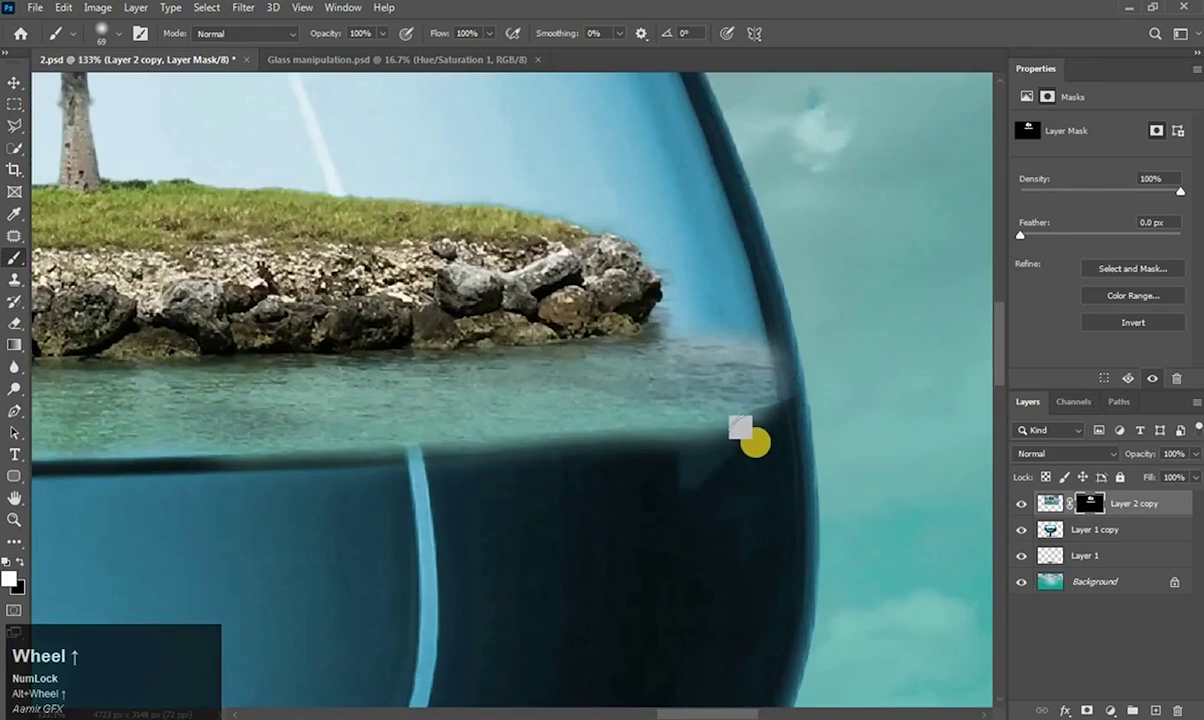
left_click(20, 567)
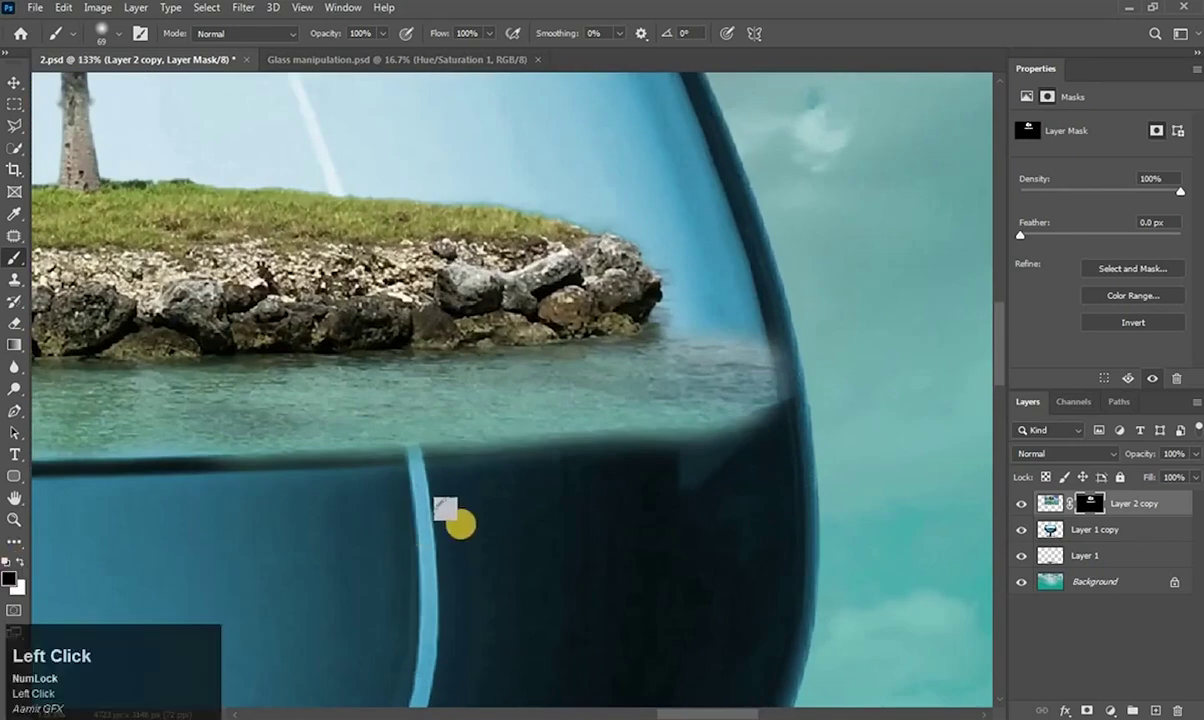
right_click(465, 478, "alt")
mouse_move(228, 470)
left_mouse_down()
mouse_move(347, 472)
mouse_move(313, 474)
mouse_move(799, 407)
mouse_move(669, 489)
left_mouse_up()
scroll(367, 468, "down", 3)
scroll(367, 468, "down", 2)
left_click_drag(100, 462, 489, 457)
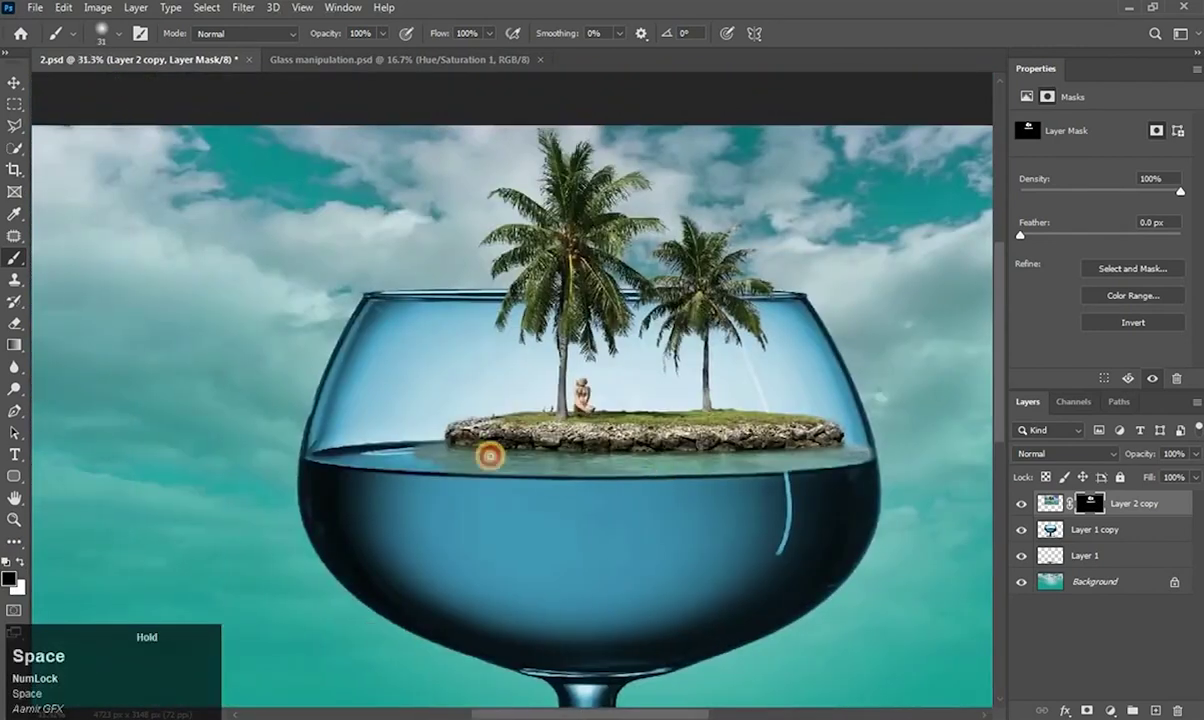
- Paint white with a 45 px soft brush to reveal sea water up to the glass's left wall, and clean the liquid's front edge with black
scroll(363, 446, "up", 4)
right_click(417, 433, "alt")
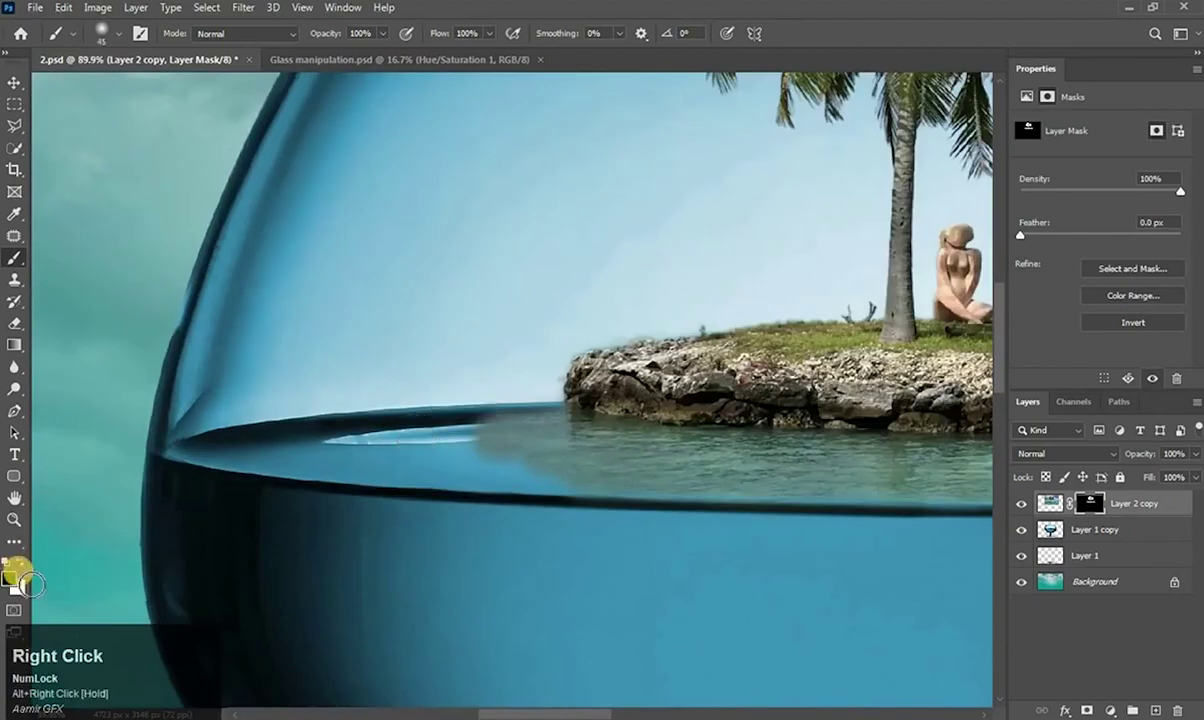
left_click(20, 564)
mouse_move(457, 427)
left_mouse_down()
mouse_move(205, 446)
mouse_move(398, 430)
mouse_move(371, 422)
mouse_move(387, 473)
mouse_move(665, 484)
left_mouse_up()
left_click_drag(808, 488, 222, 458)
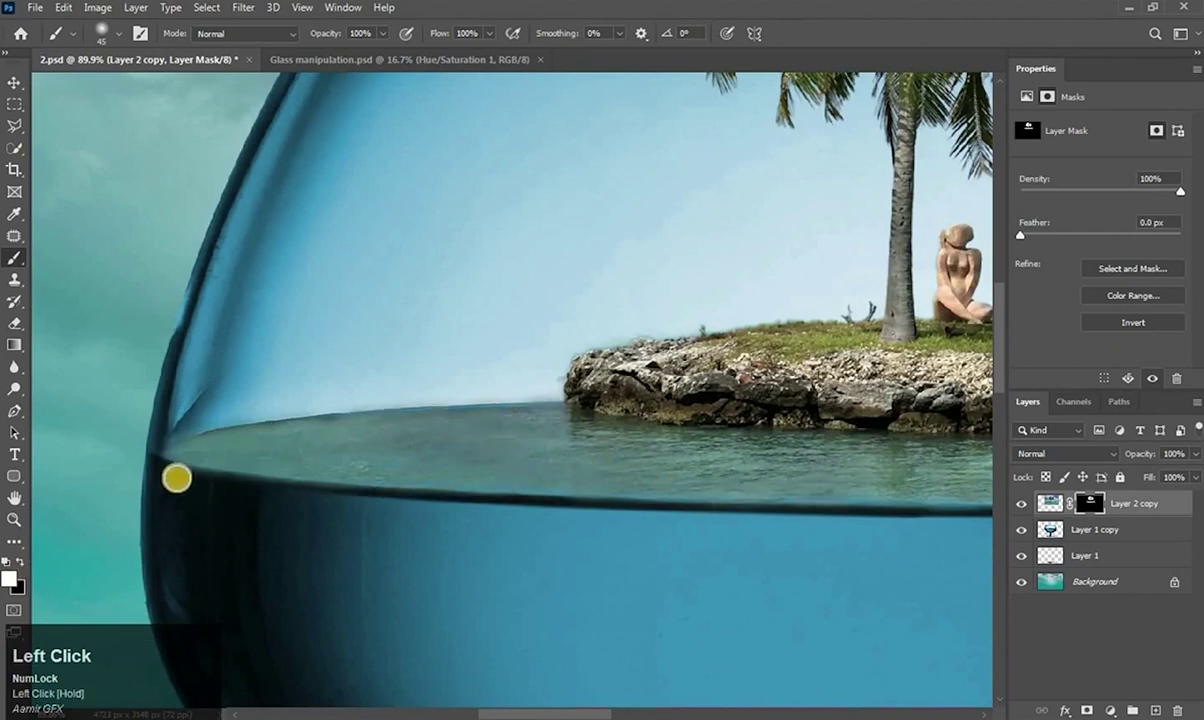
left_click(21, 562)
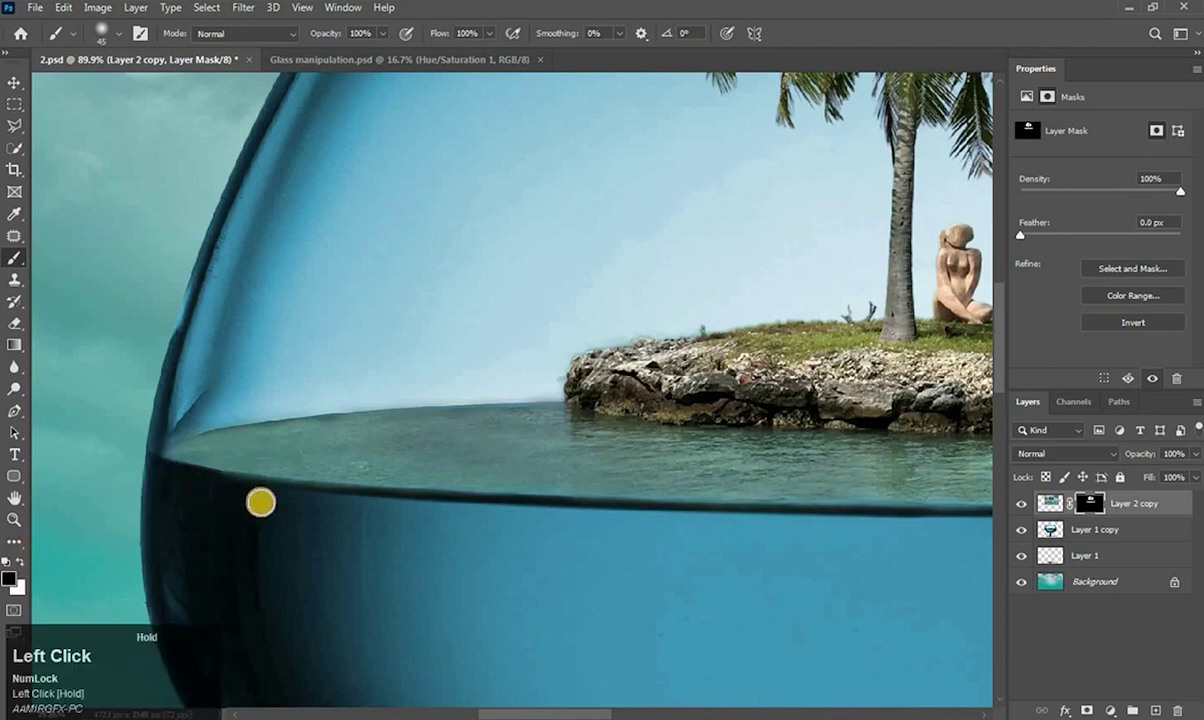
scroll(555, 407, "down", 10)
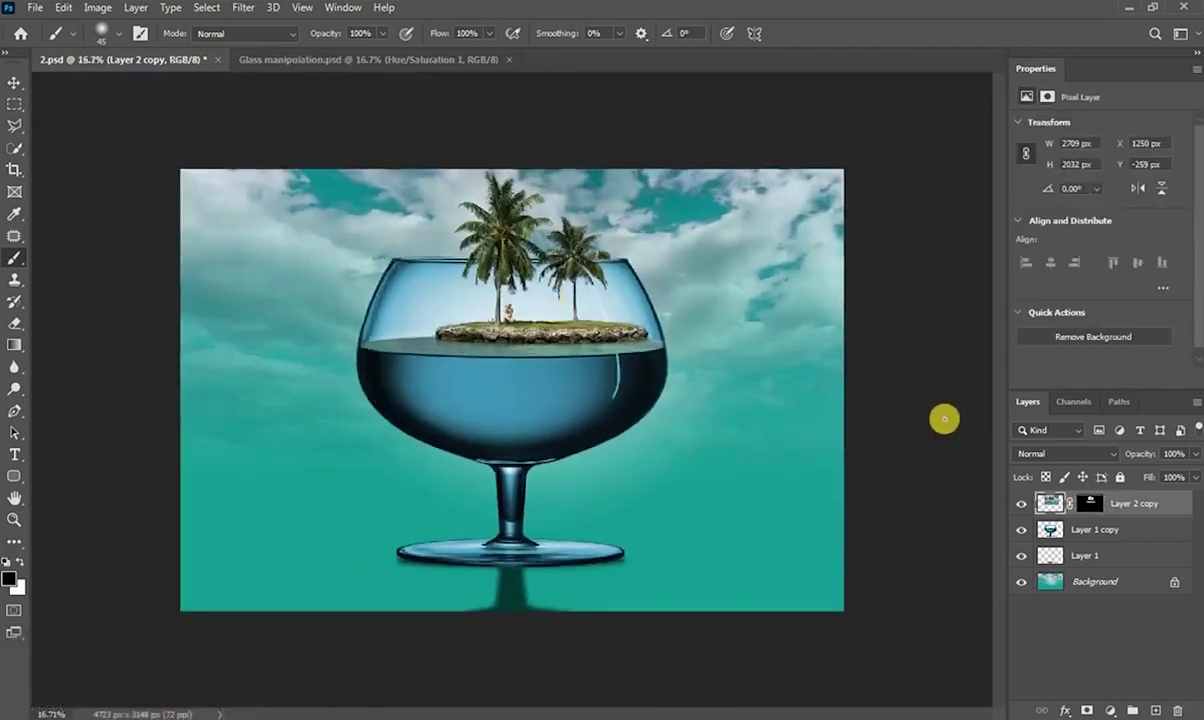
- Add a Hue/Saturation adjustment clipped to the glass layer and set its Hue to -16
left_click(1114, 531)
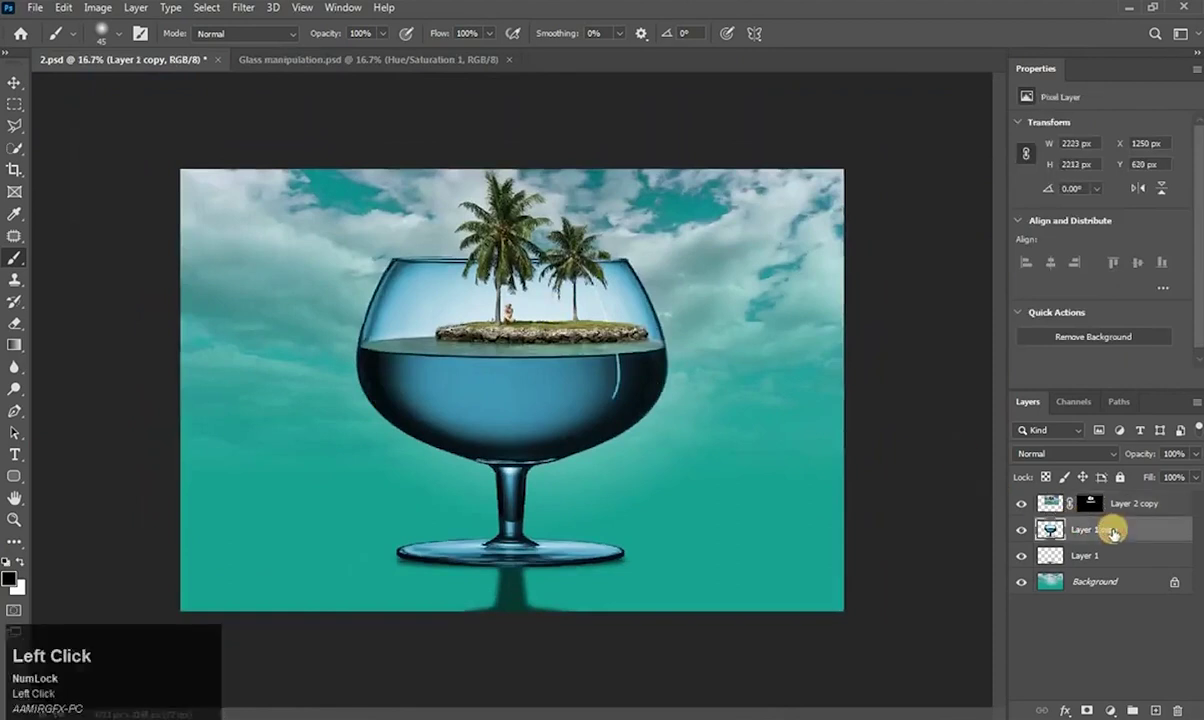
left_click(1112, 707)
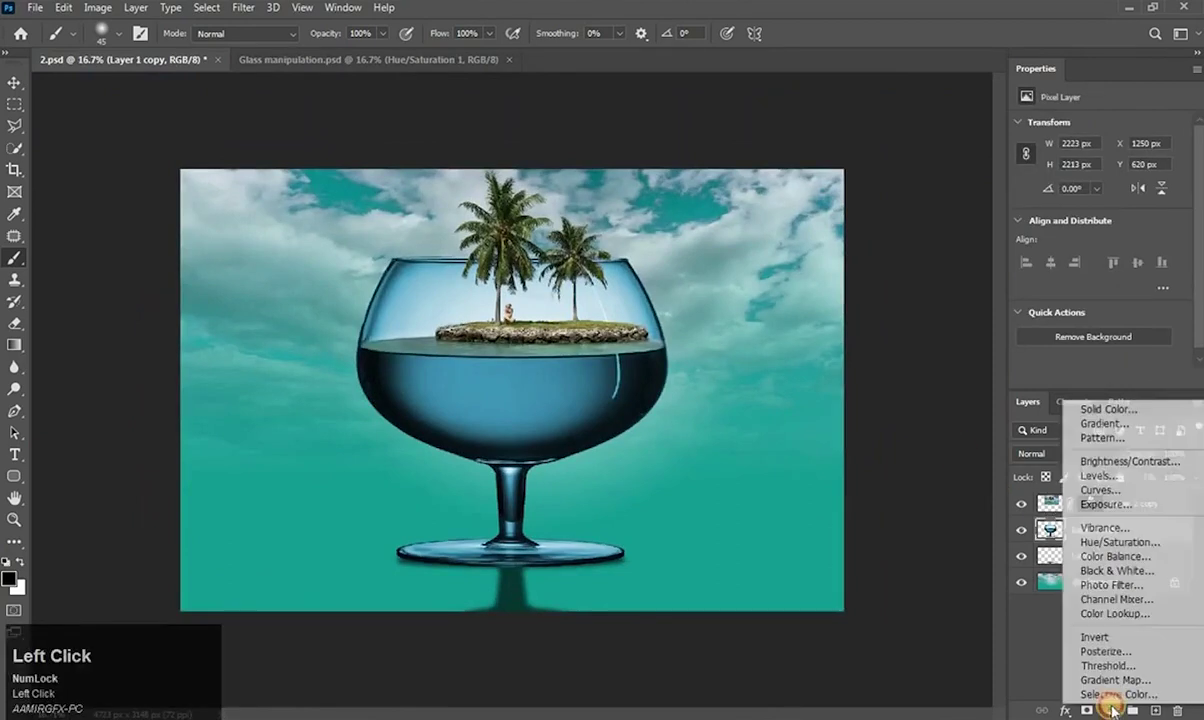
left_click(1122, 541)
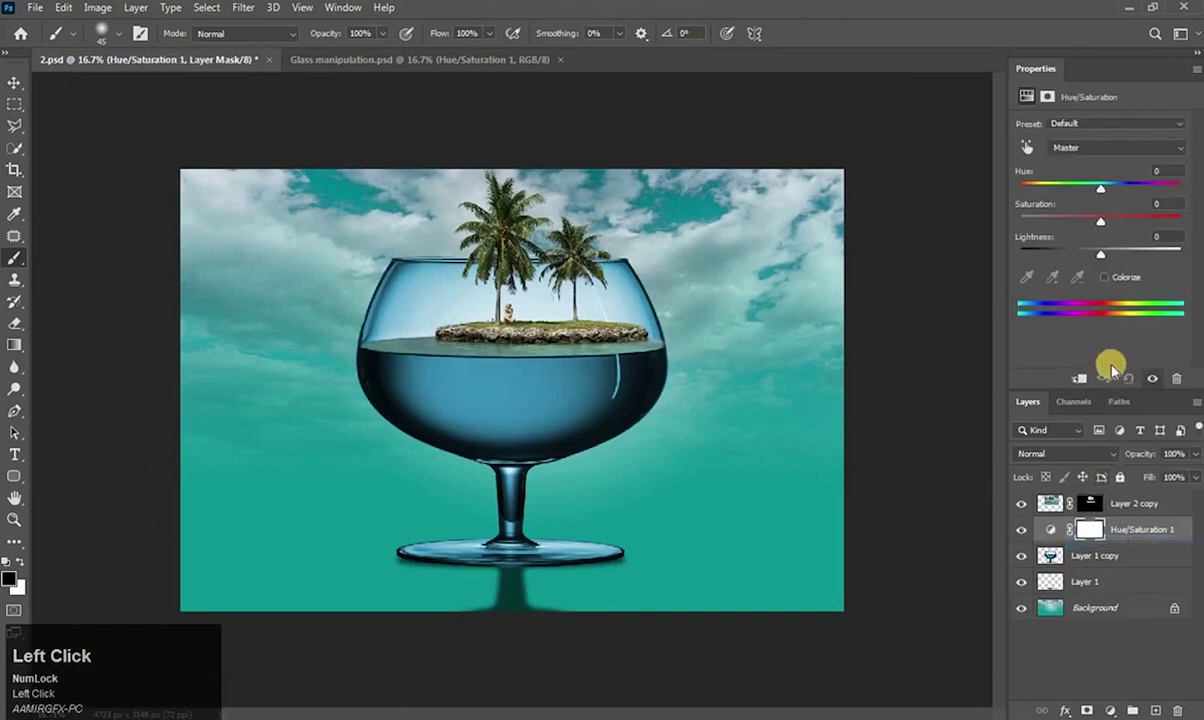
left_click(1085, 379)
left_click_drag(1099, 189, 1100, 190)
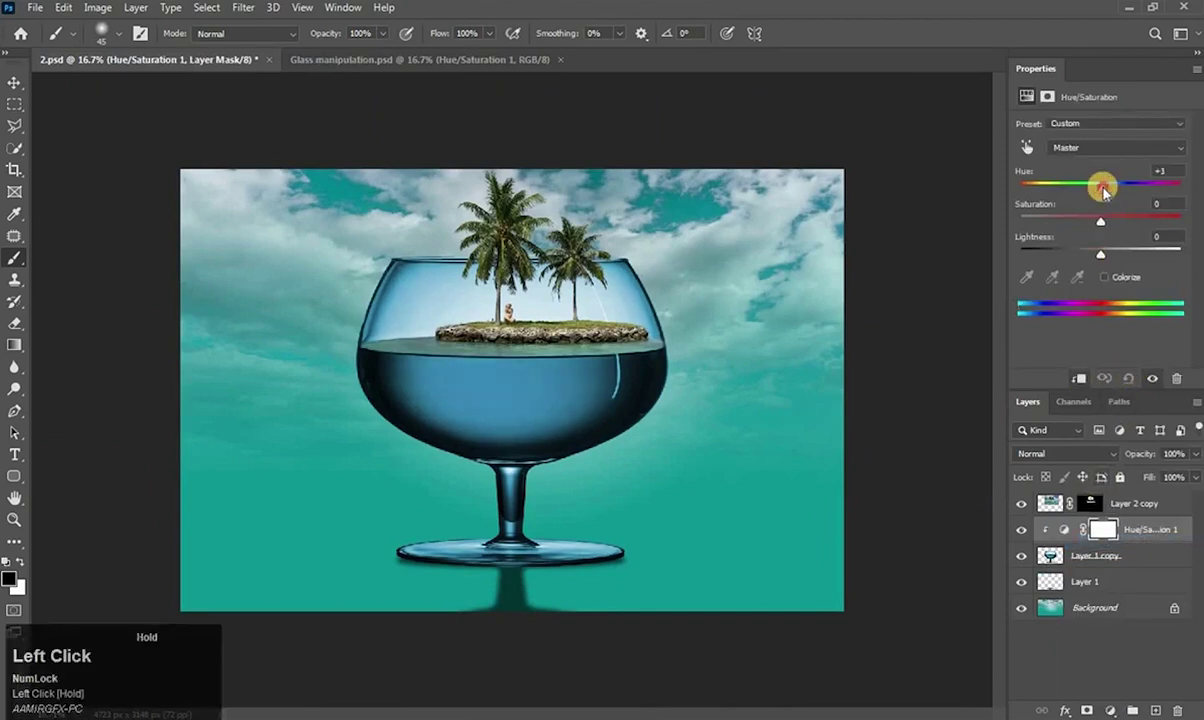
left_click_drag(1104, 192, 1093, 193)
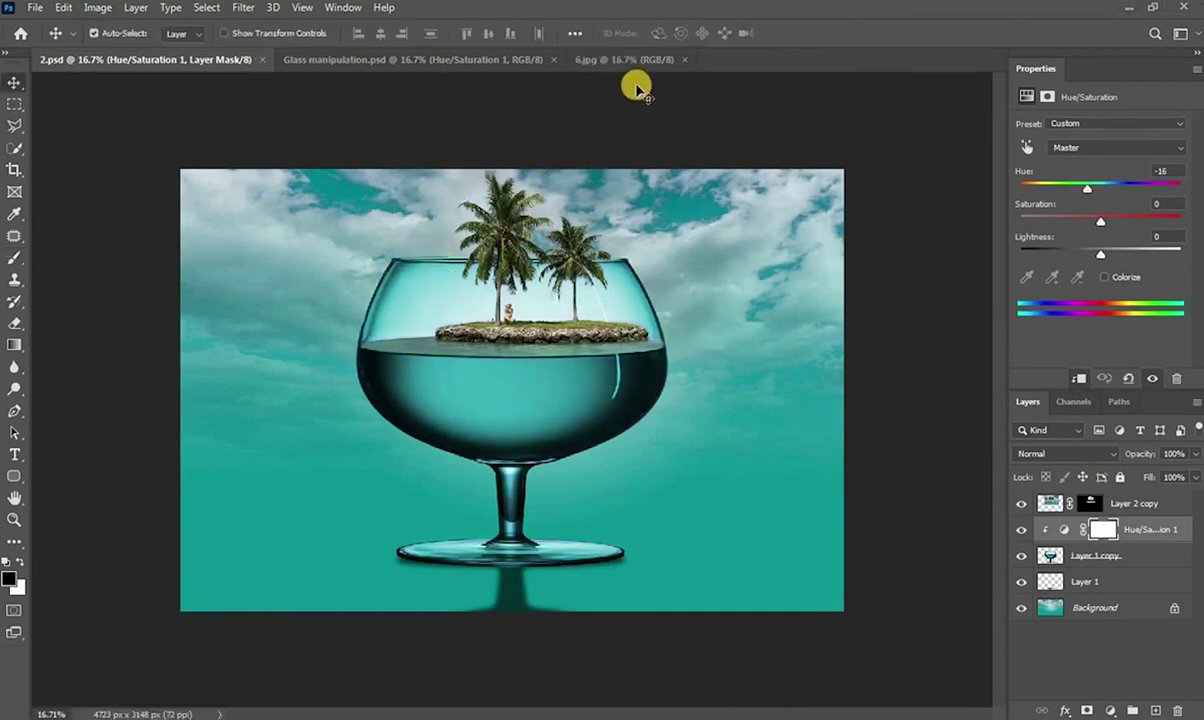
- Copy the rock photo from 6.jpg into the glass composition and scale it to about 3458 px wide over the glass
left_click(636, 59)
left_click_drag(535, 328, 351, 258)
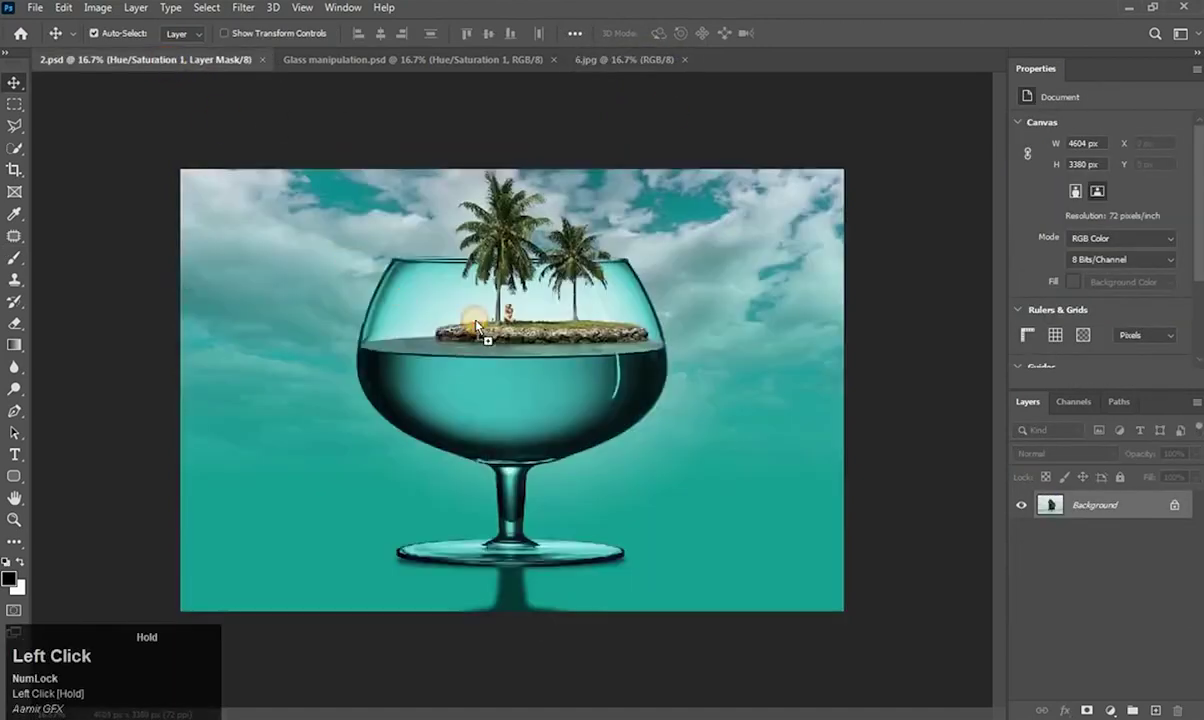
left_click_drag(476, 326, 478, 325)
left_click_drag(680, 353, 617, 448)
key("ctrl+t")
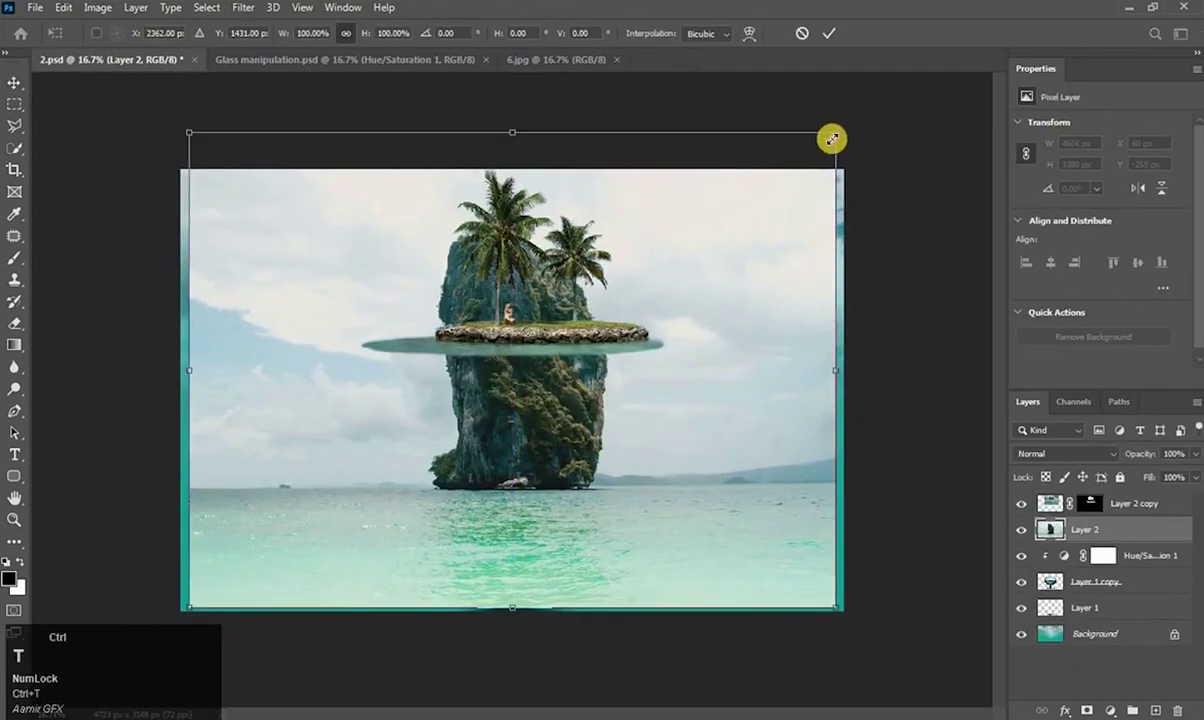
left_click_drag(832, 137, 675, 252)
left_click_drag(559, 486, 628, 446)
left_click(12, 82)
left_click(848, 307)
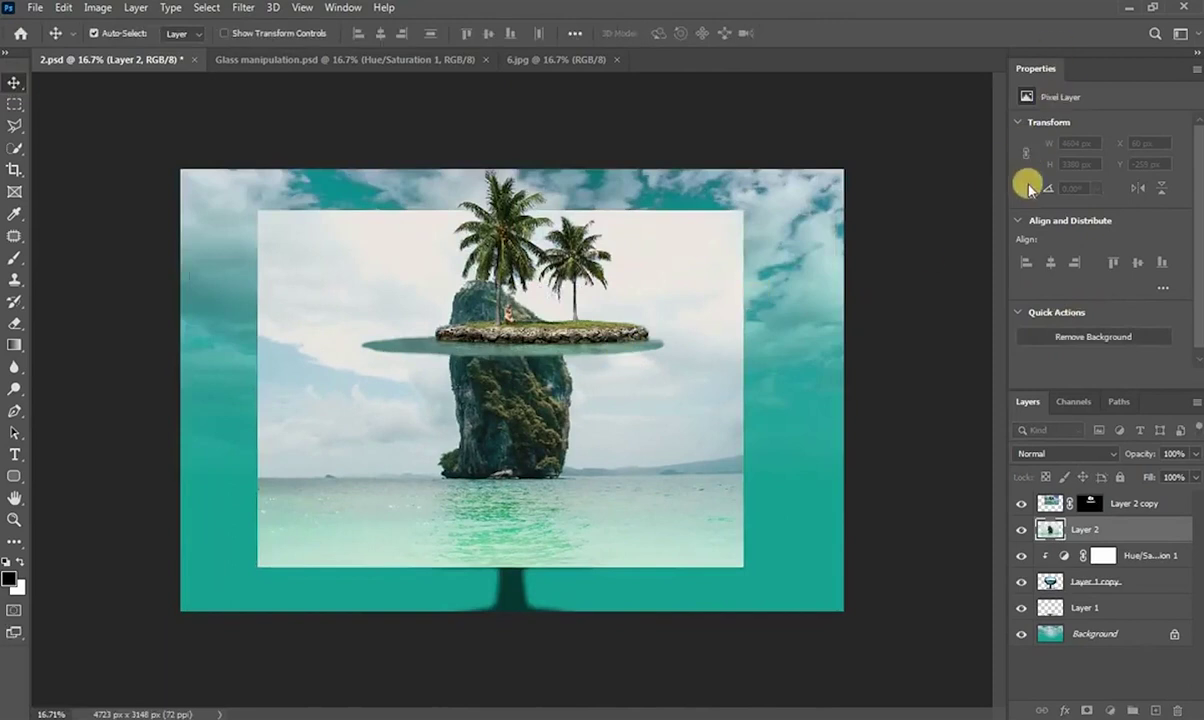
- Remove the rock photo's background and rotate the rock by about 179° so it points downward
left_click(1092, 336)
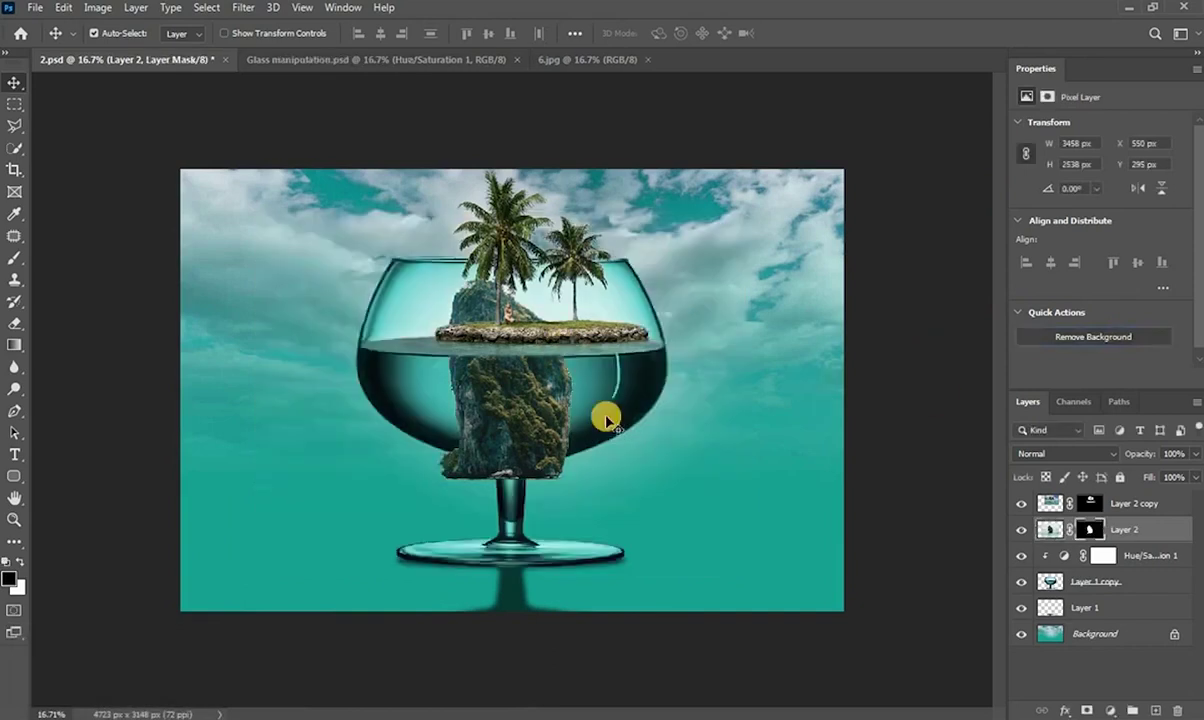
key("ctrl+t")
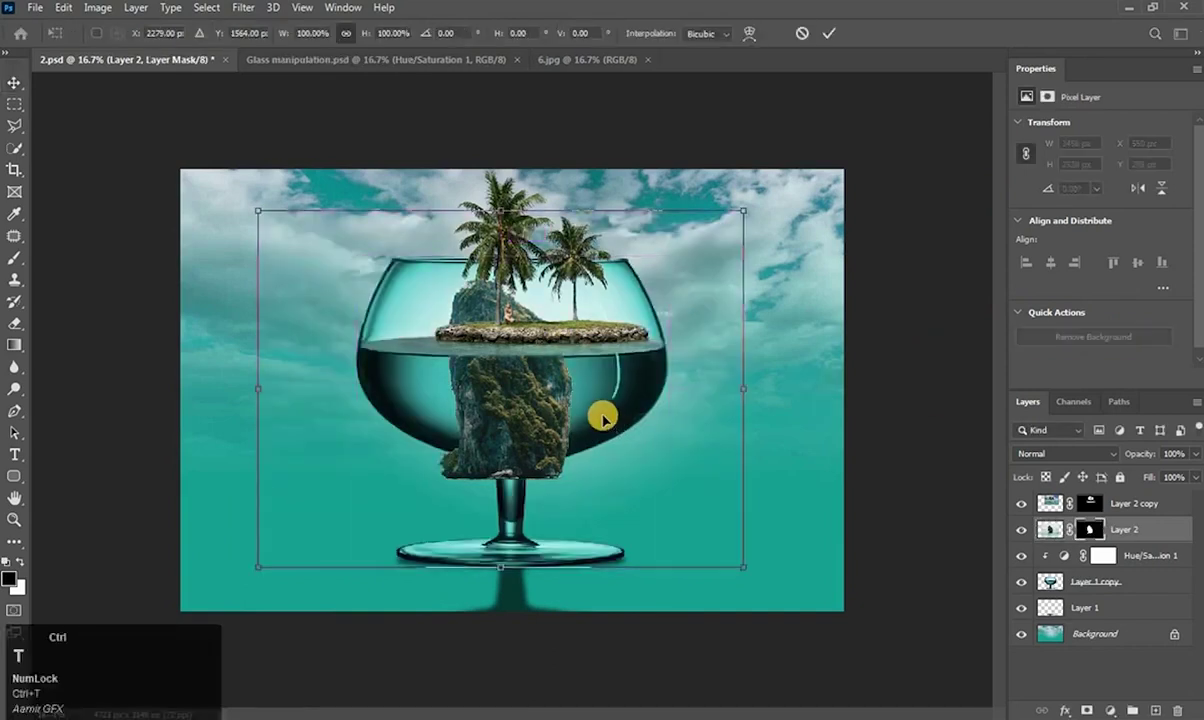
left_click_drag(688, 643, 248, 207)
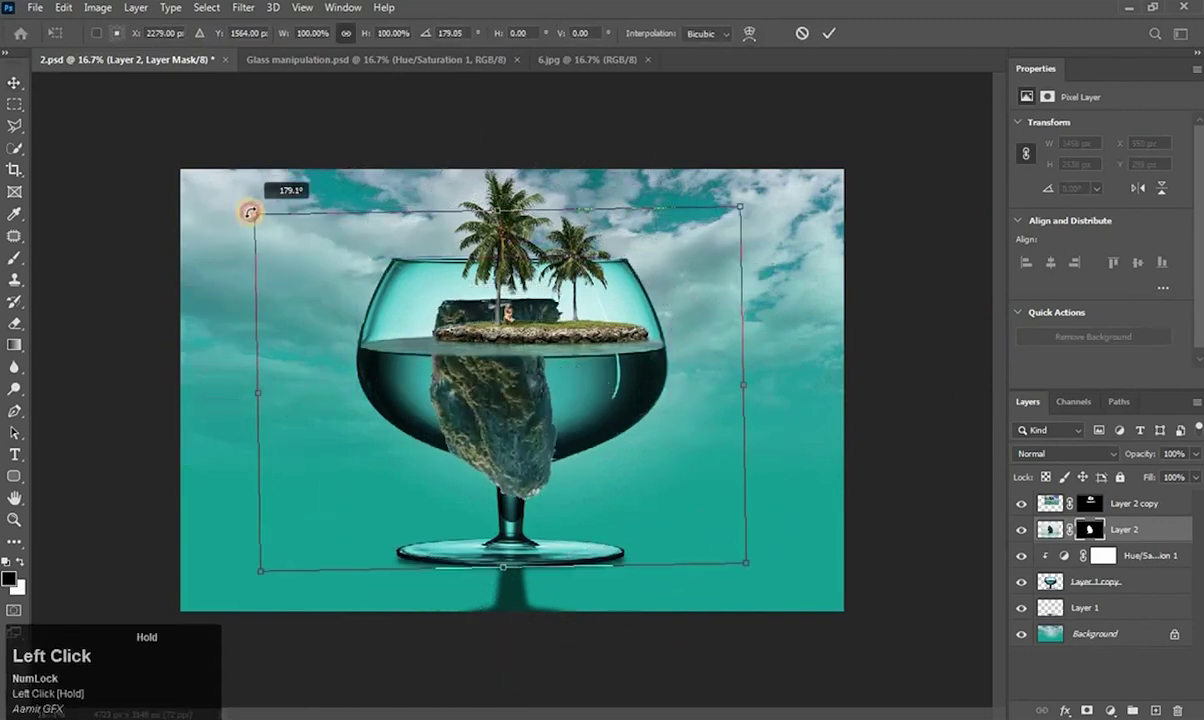
- Stretch the rock to about 162% width and 41% height, and place it just below the water surface inside the glass
left_click_drag(502, 208, 505, 378)
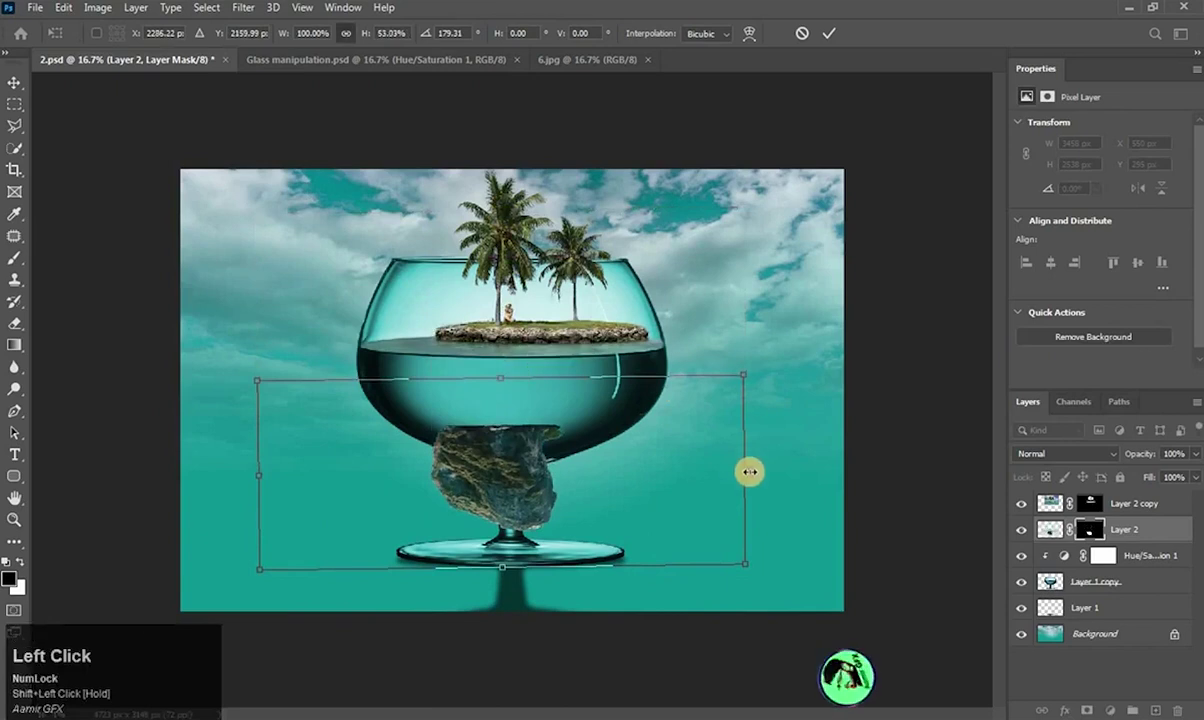
left_click_drag(745, 469, 845, 467)
left_click_drag(259, 476, 142, 478)
left_click_drag(500, 464, 538, 379)
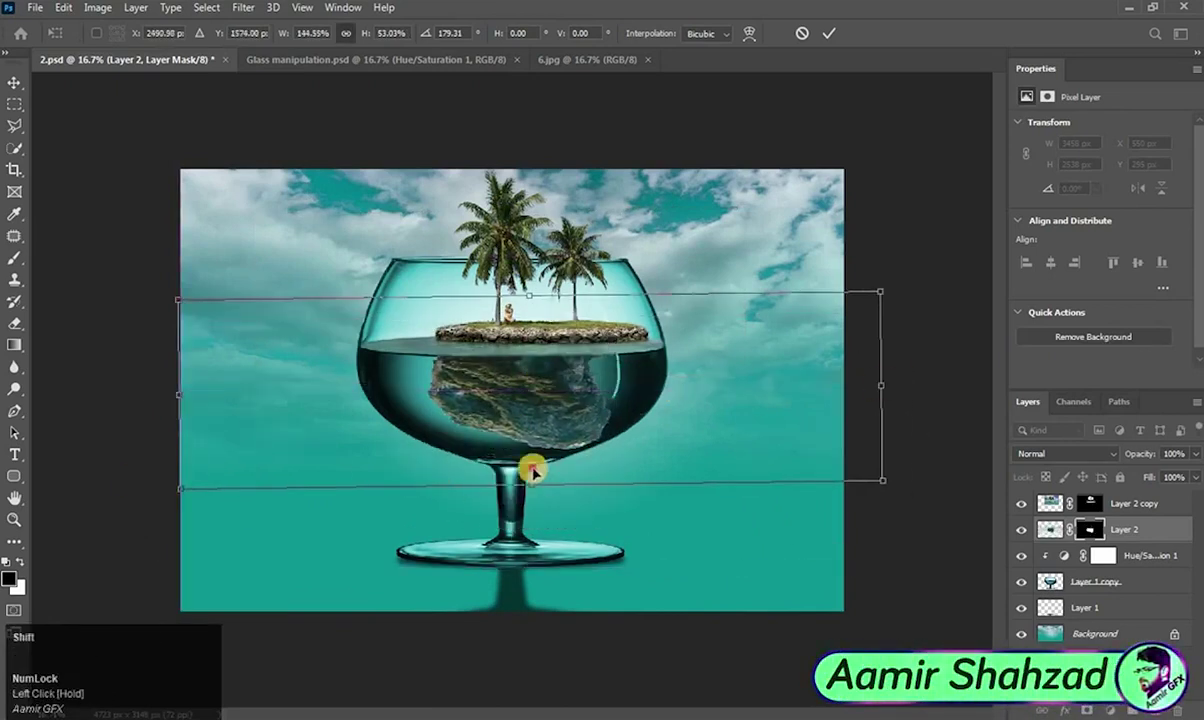
left_click_drag(530, 472, 529, 443)
left_click_drag(532, 269, 532, 308)
left_click_drag(881, 381, 919, 351)
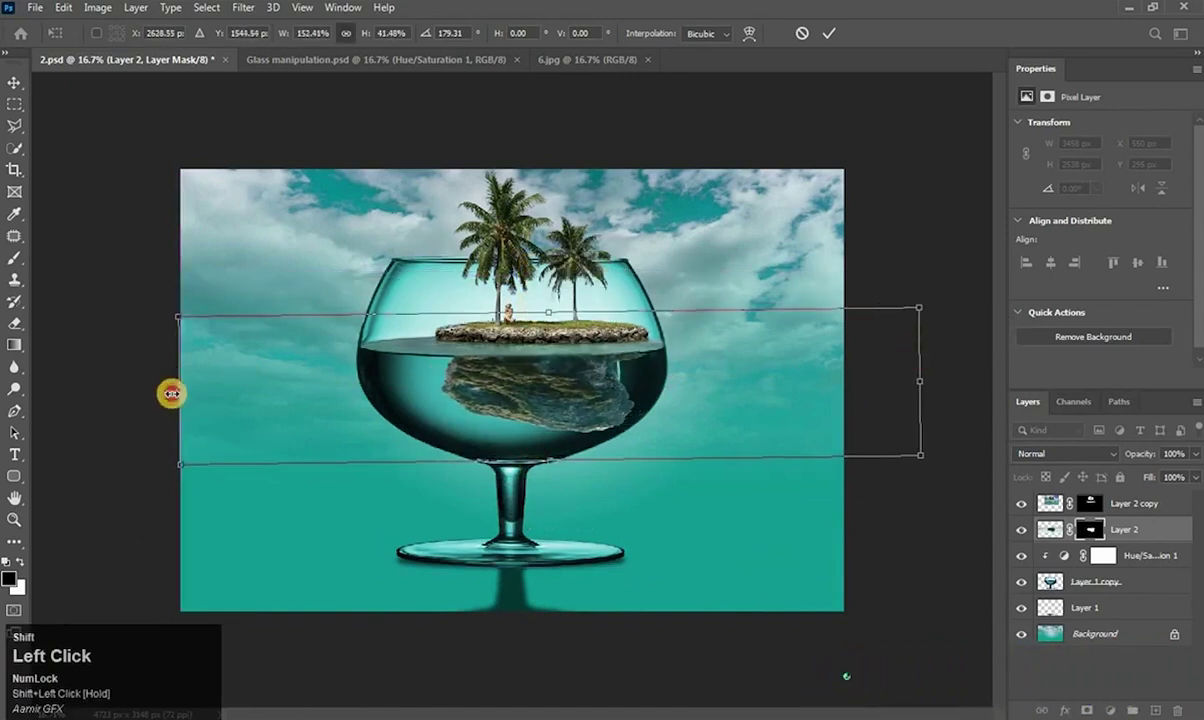
left_click_drag(177, 390, 124, 395)
left_click_drag(556, 392, 556, 374)
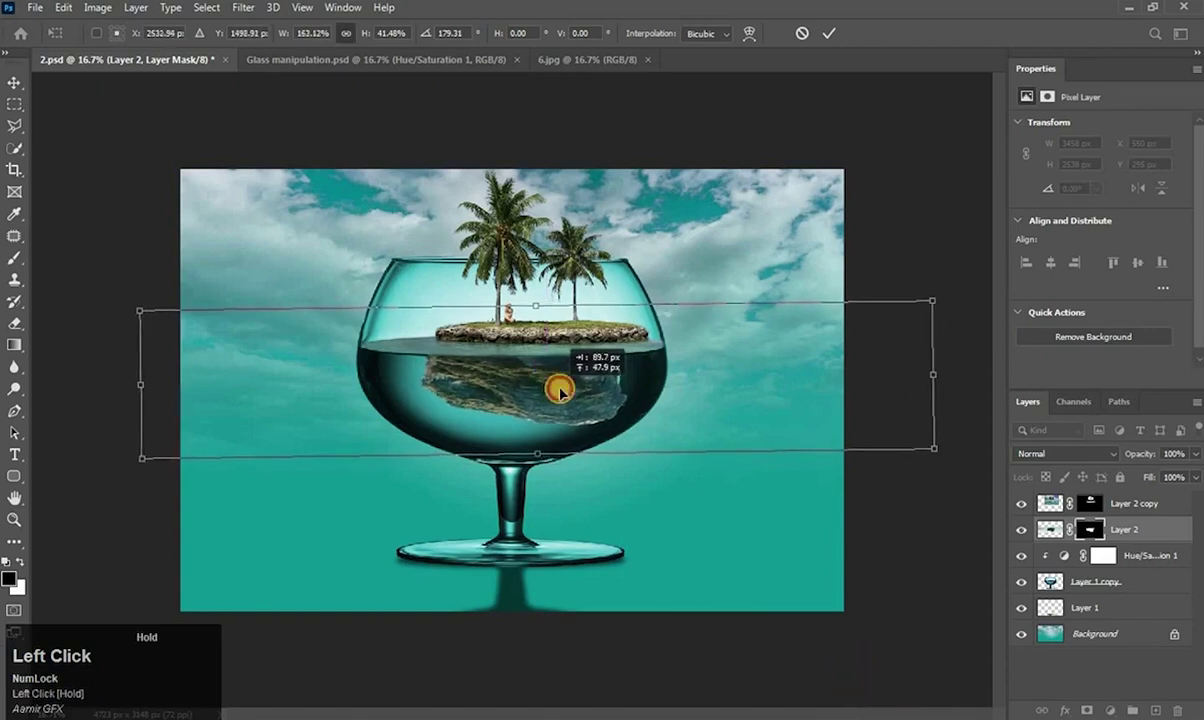
left_click(14, 82)
- Paint black on the rock's mask with a 45 px Hard Round brush to trim its rough edges and the strip under the waterline
scroll(497, 375, "up", 3, "alt")
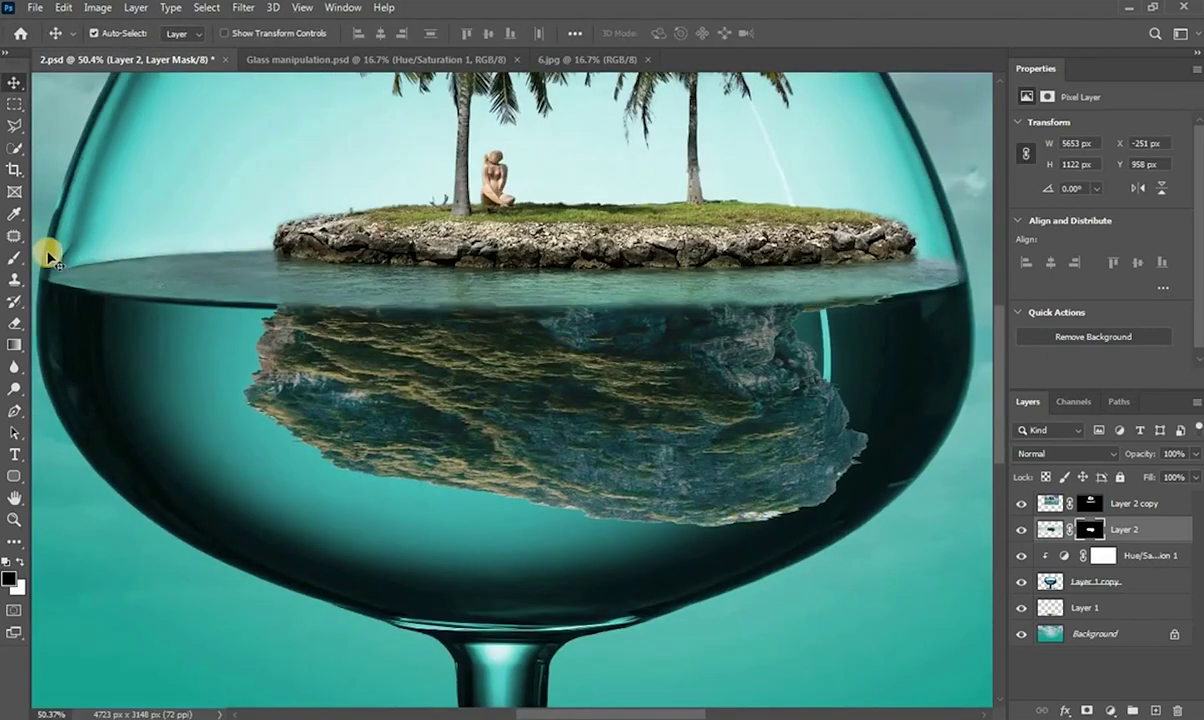
left_click(15, 258)
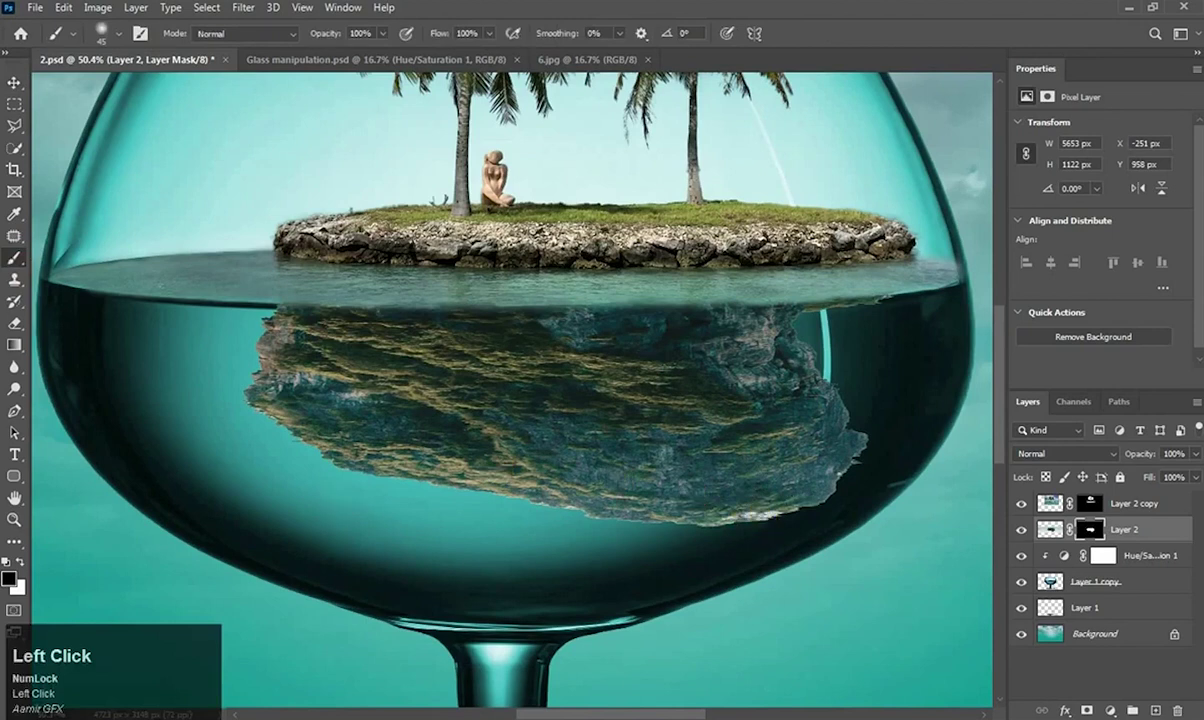
right_click(621, 328)
left_click(907, 503)
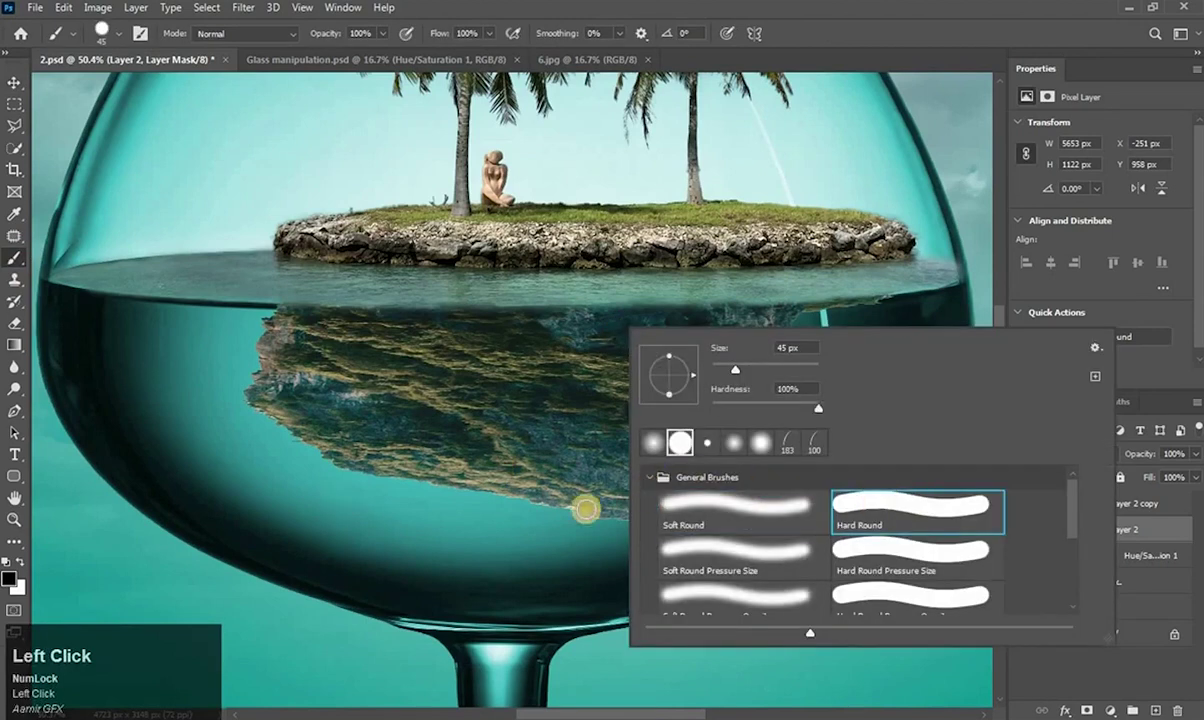
left_click(568, 551)
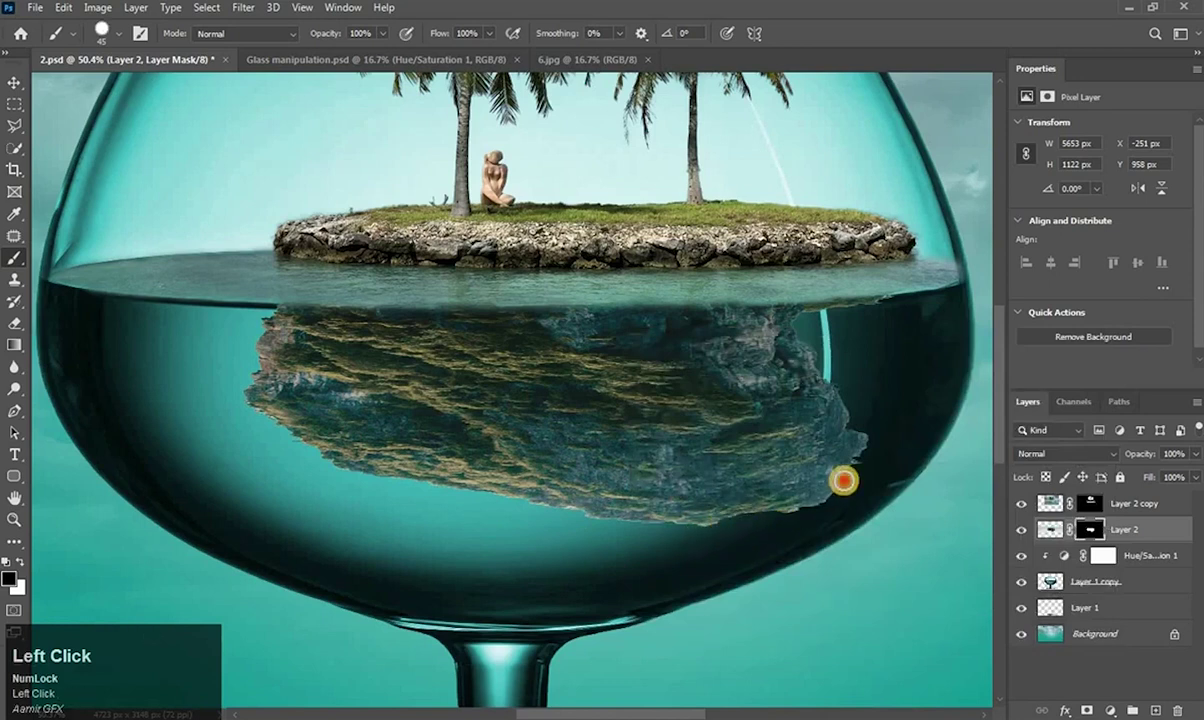
left_click_drag(860, 426, 859, 467)
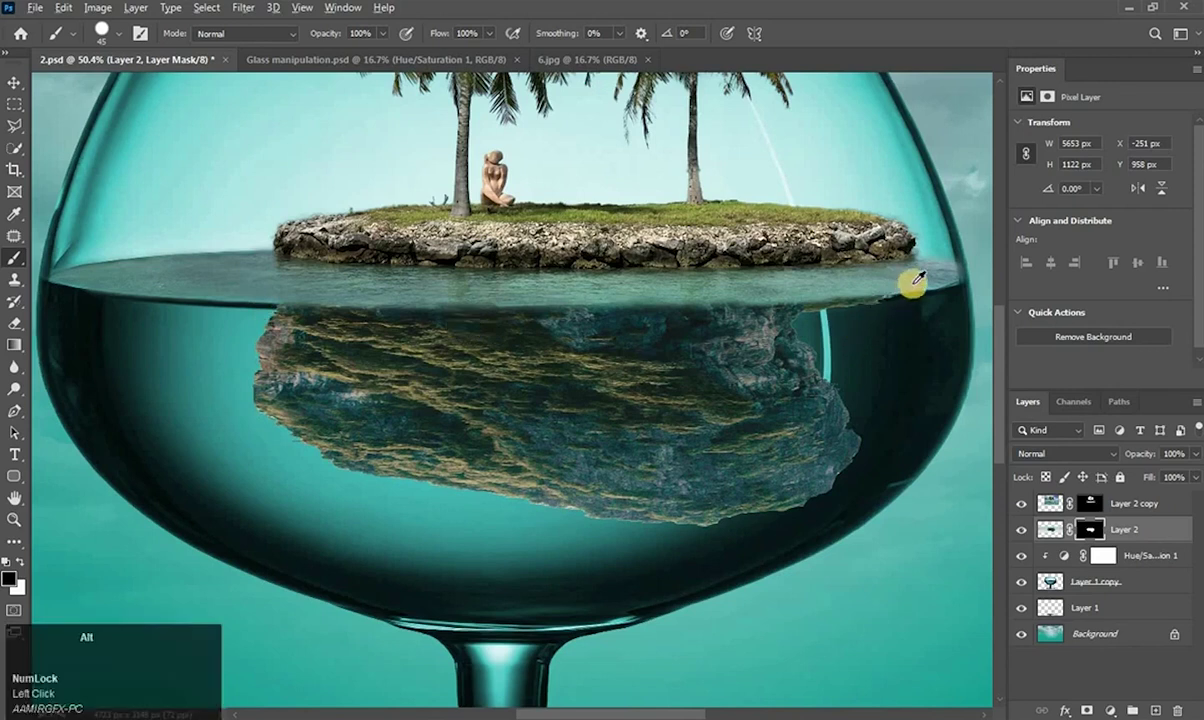
scroll(880, 300, "up", 5, "alt")
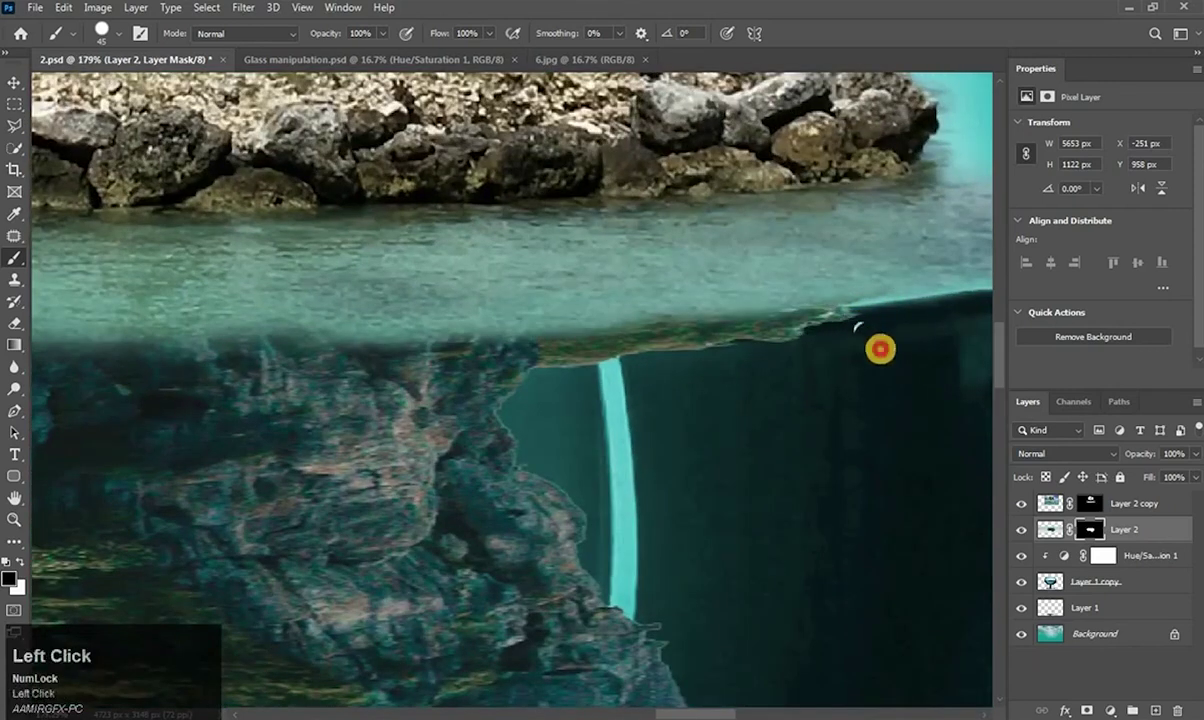
- Lower the underwater rock layer's opacity to 85%
scroll(613, 381, "down", 10)
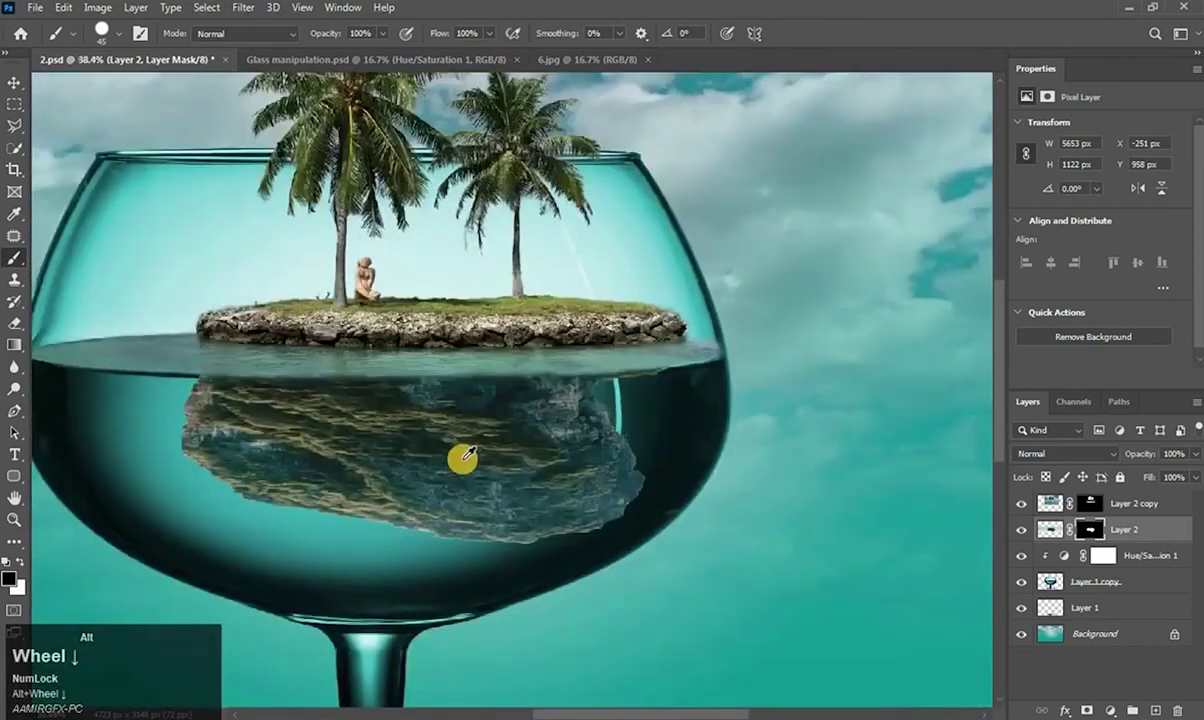
scroll(545, 390, "down", 2)
scroll(545, 391, "up", 5)
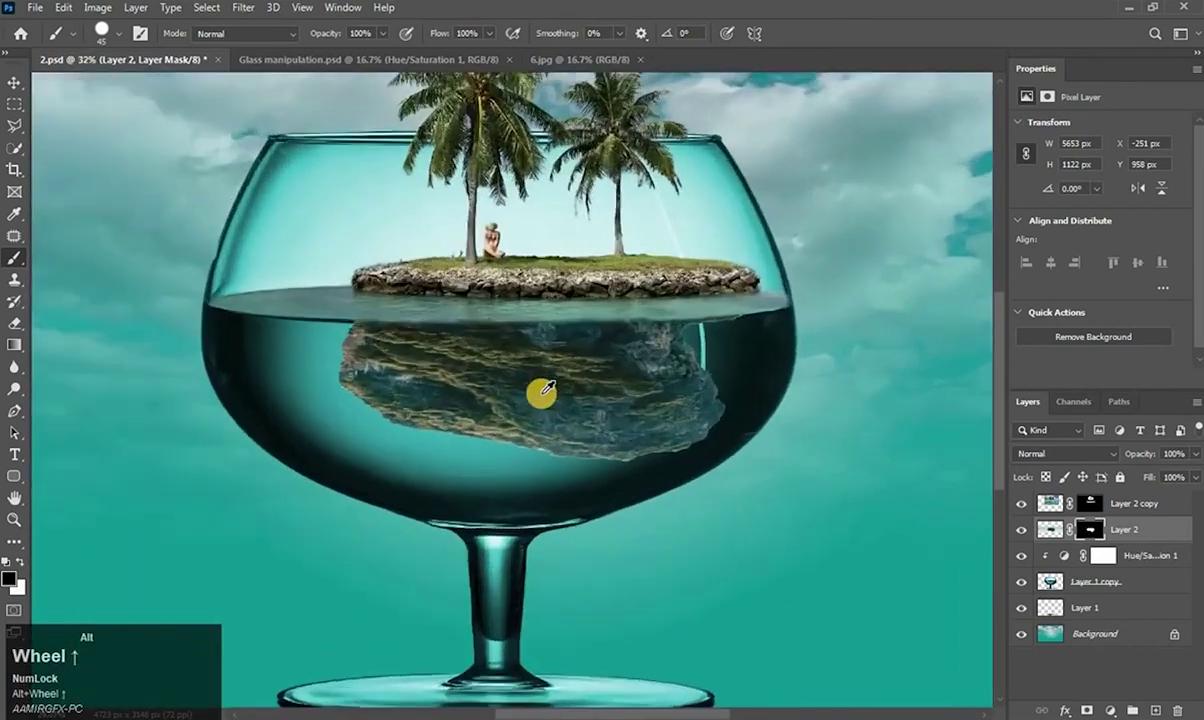
left_click(1049, 529)
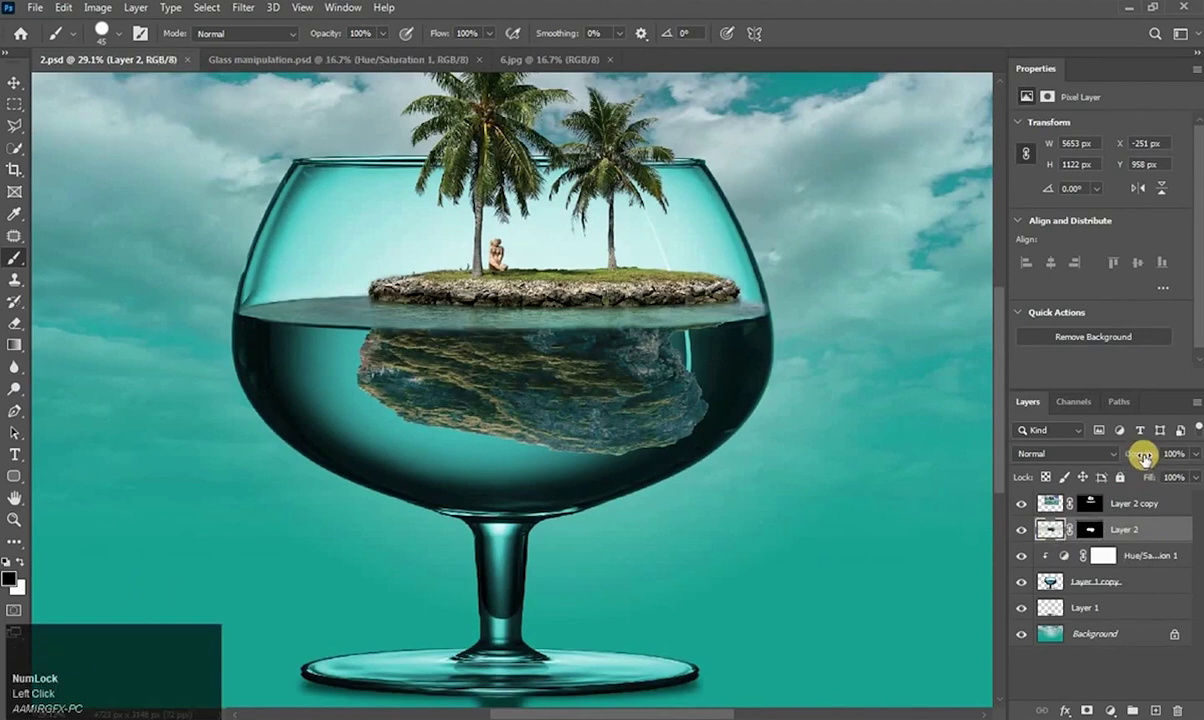
left_click_drag(1143, 455, 1139, 457)
- Paint black on the island's mask with a 133 px Soft Round brush at 15% opacity to make the water surface above the rock slightly transparent
key("z")
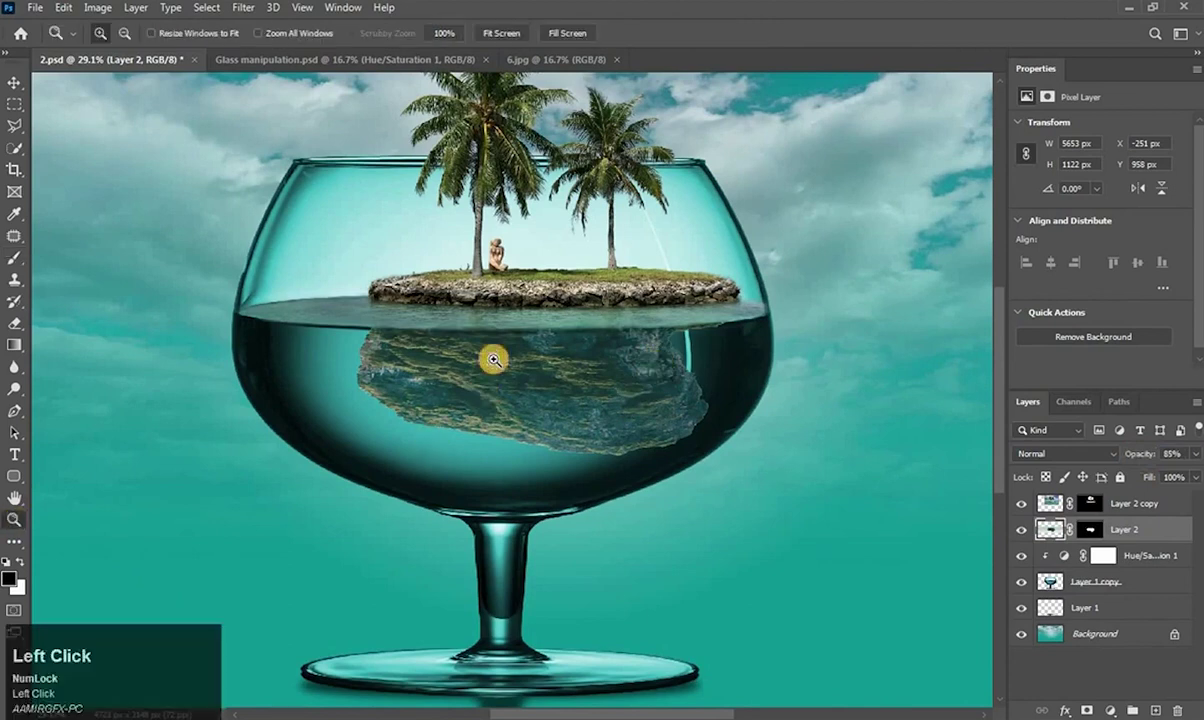
left_click(525, 313)
left_click(525, 313, "alt")
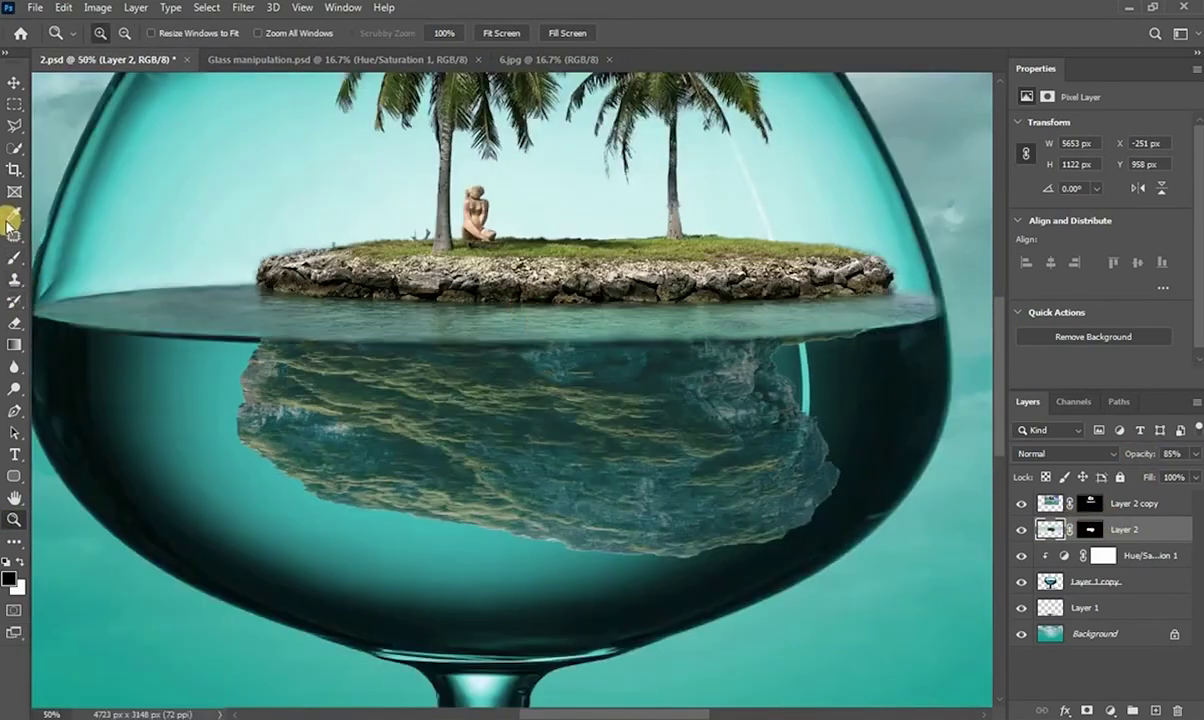
left_click(13, 258)
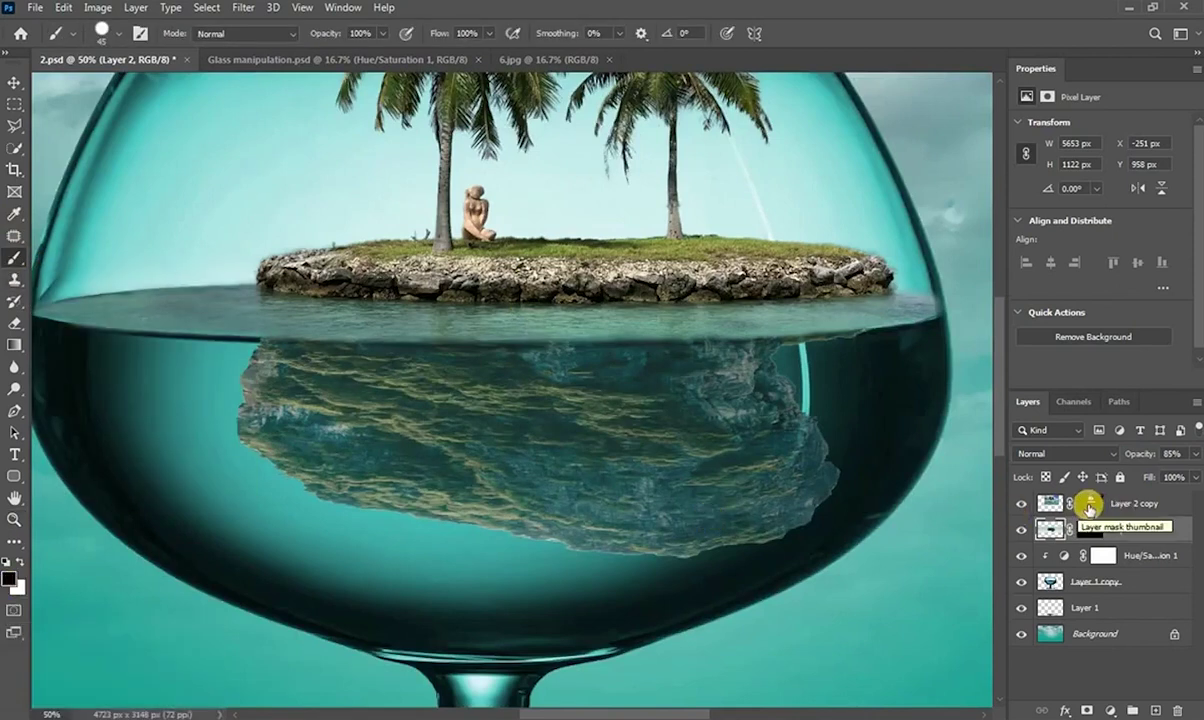
left_click(1088, 505)
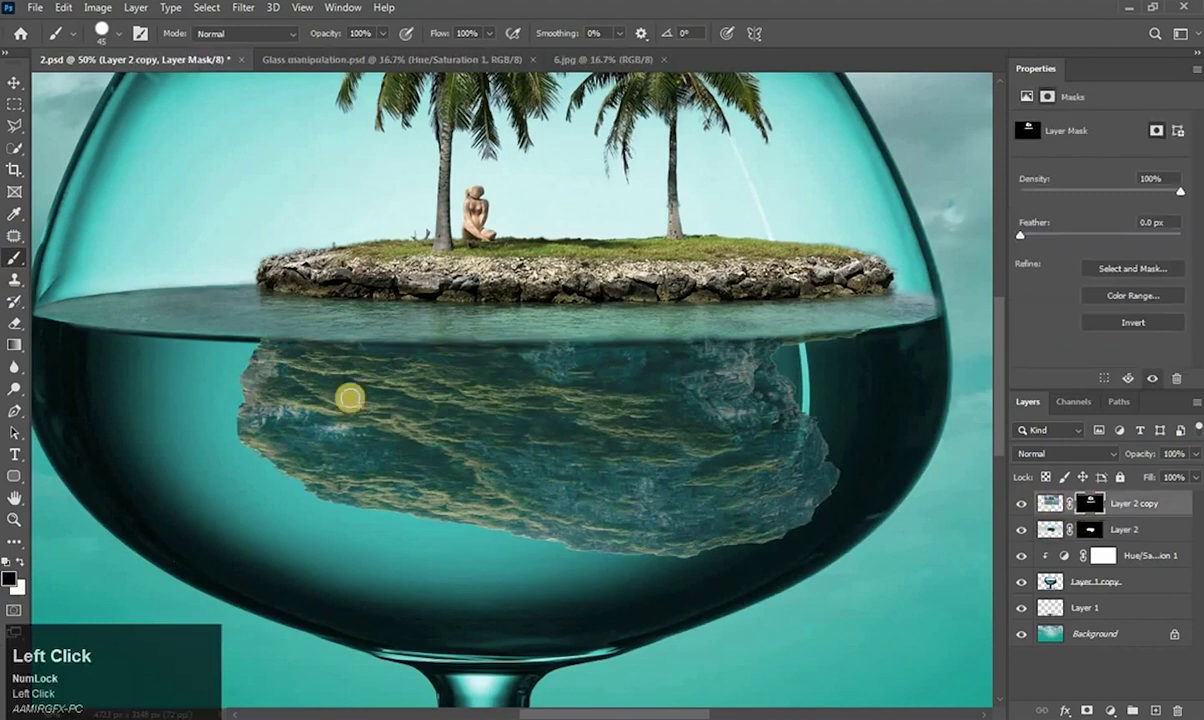
left_click(383, 33)
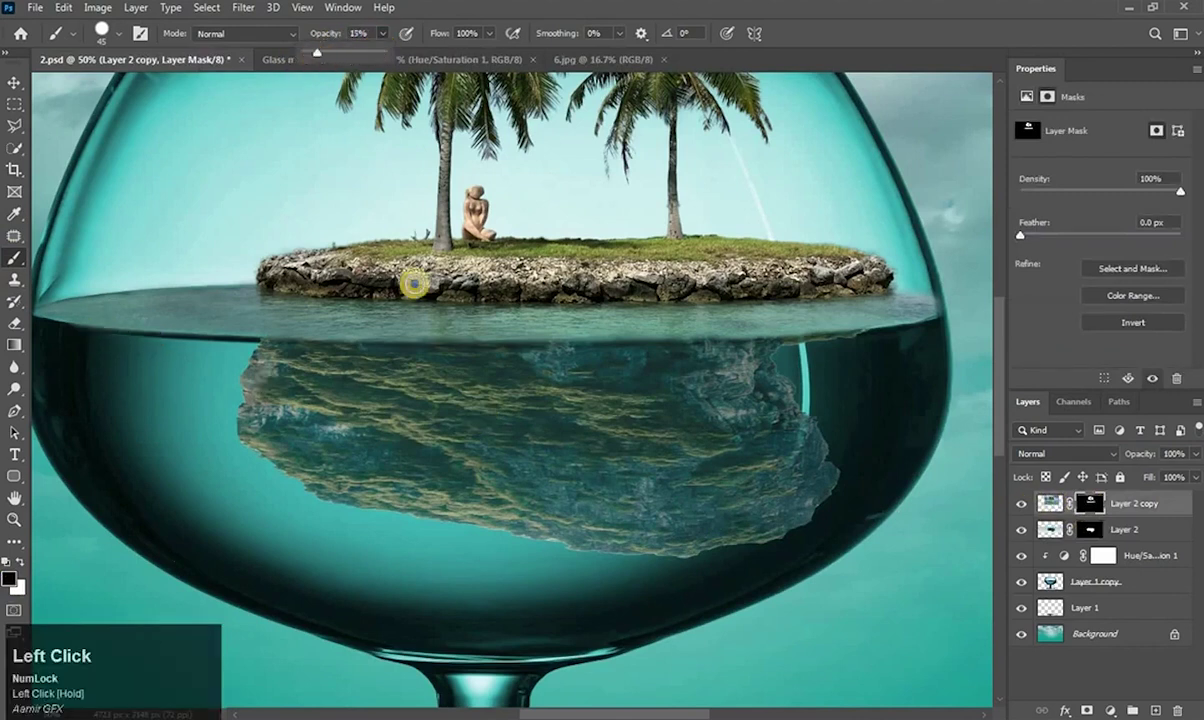
right_click(413, 285)
left_click(533, 465)
right_click(300, 334, "alt")
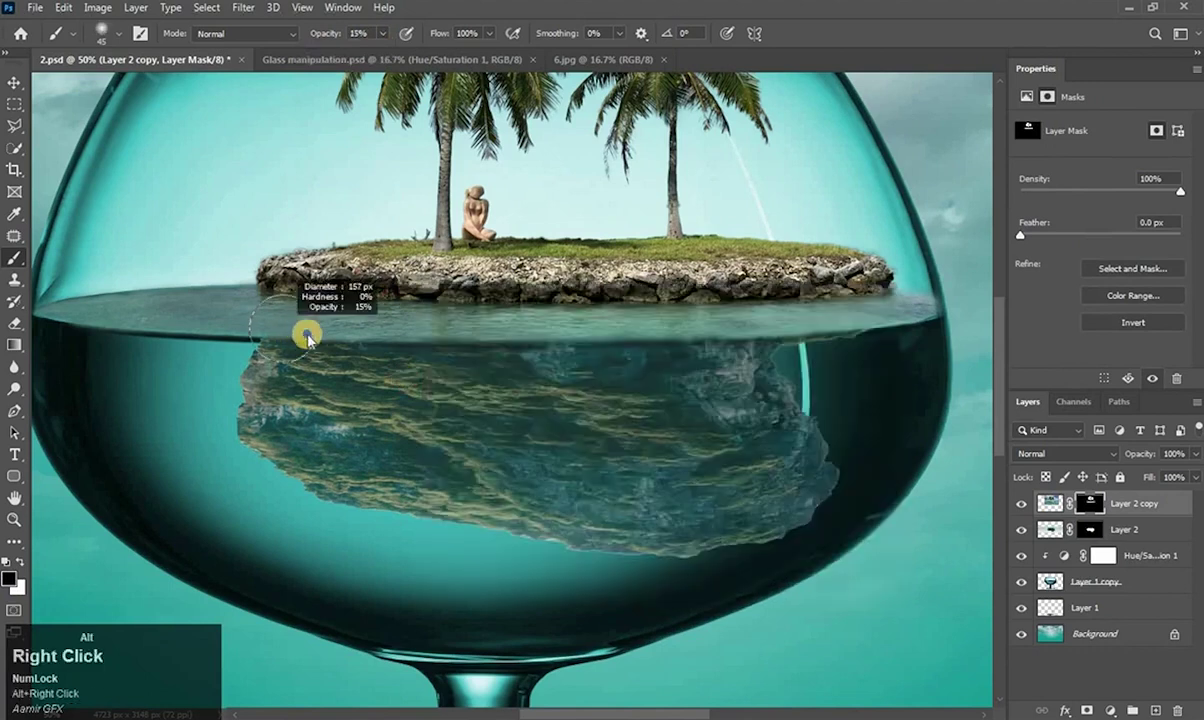
left_click(306, 317)
mouse_move(302, 318)
left_mouse_down()
mouse_move(801, 316)
mouse_move(763, 333)
left_mouse_up()
left_click(317, 326)
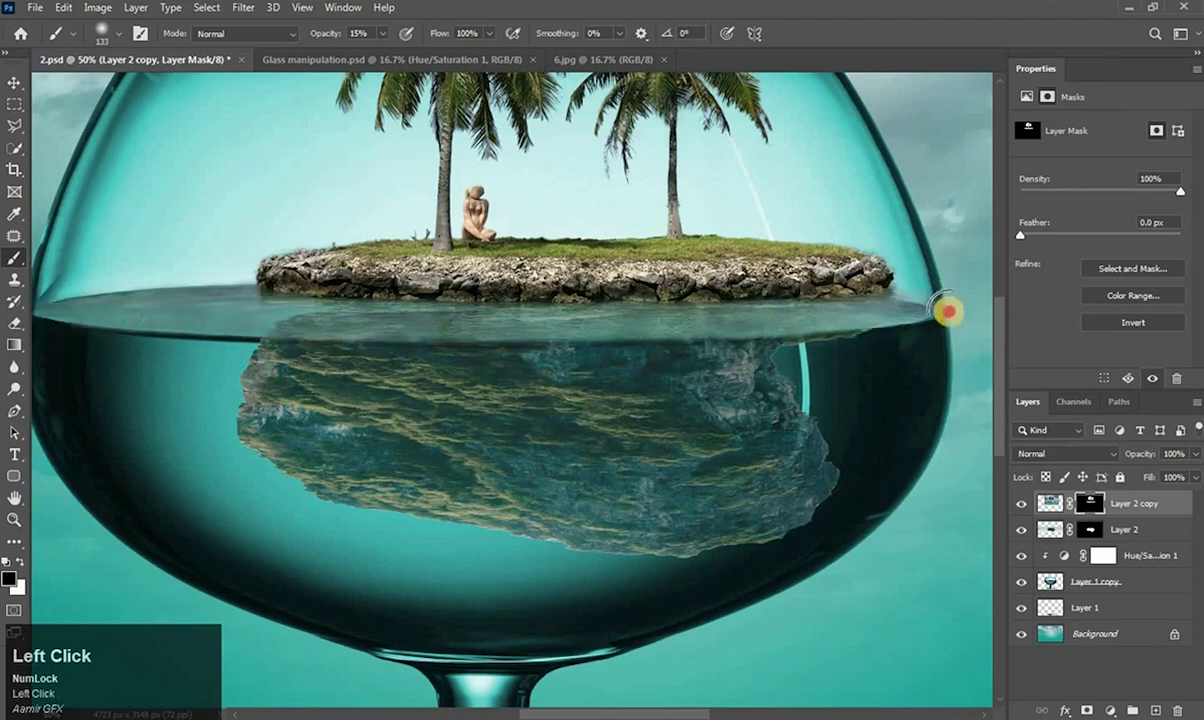
- Paint black on the island's mask with a 15 px soft brush at 15% opacity to clean the haze around its right end
scroll(900, 293, "up", 5)
right_click(787, 250, "alt")
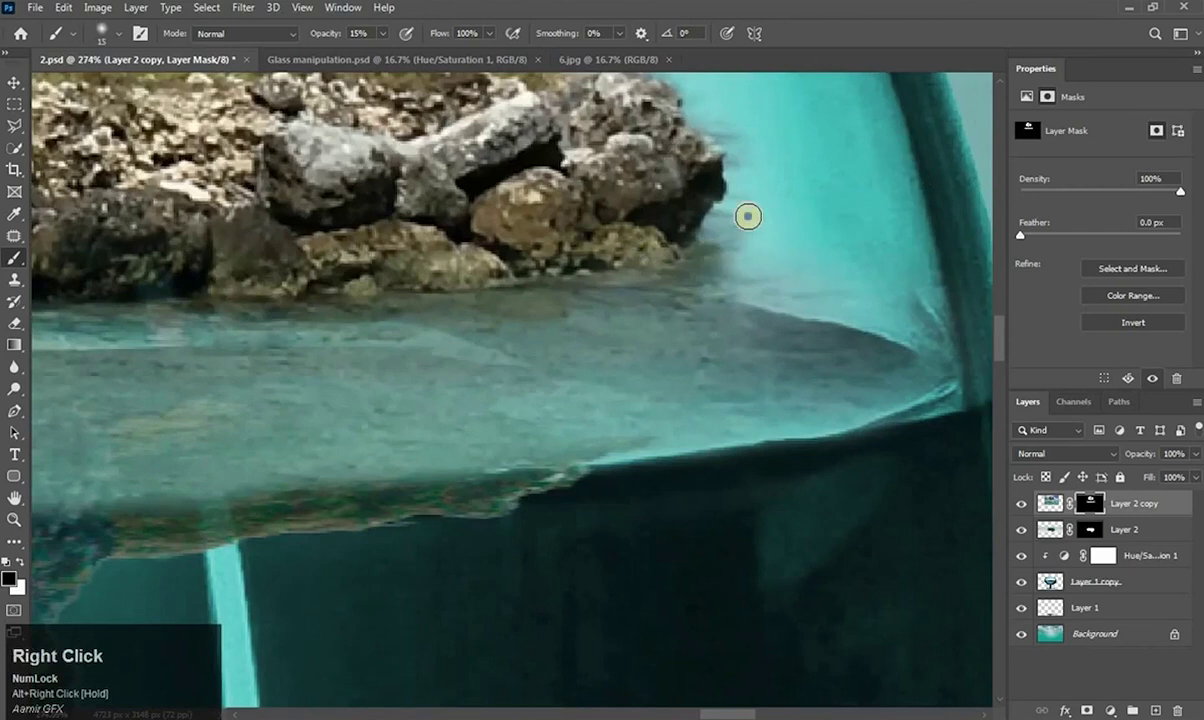
left_click(748, 194)
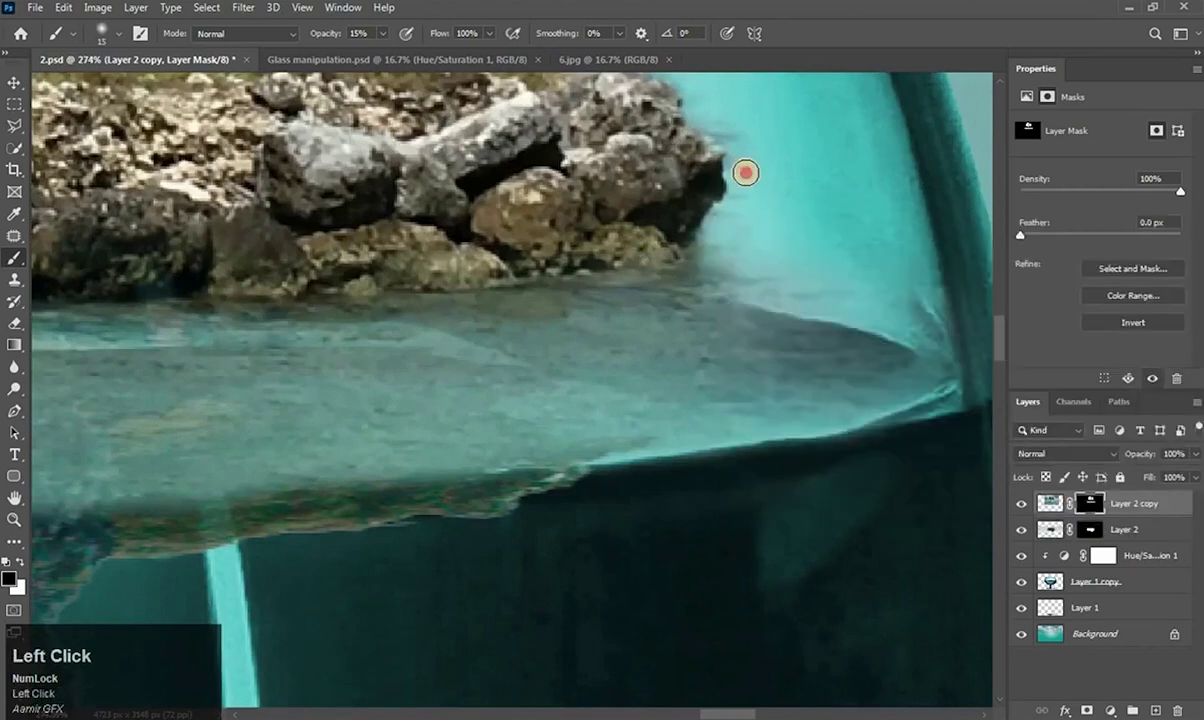
left_click_drag(744, 273, 740, 359)
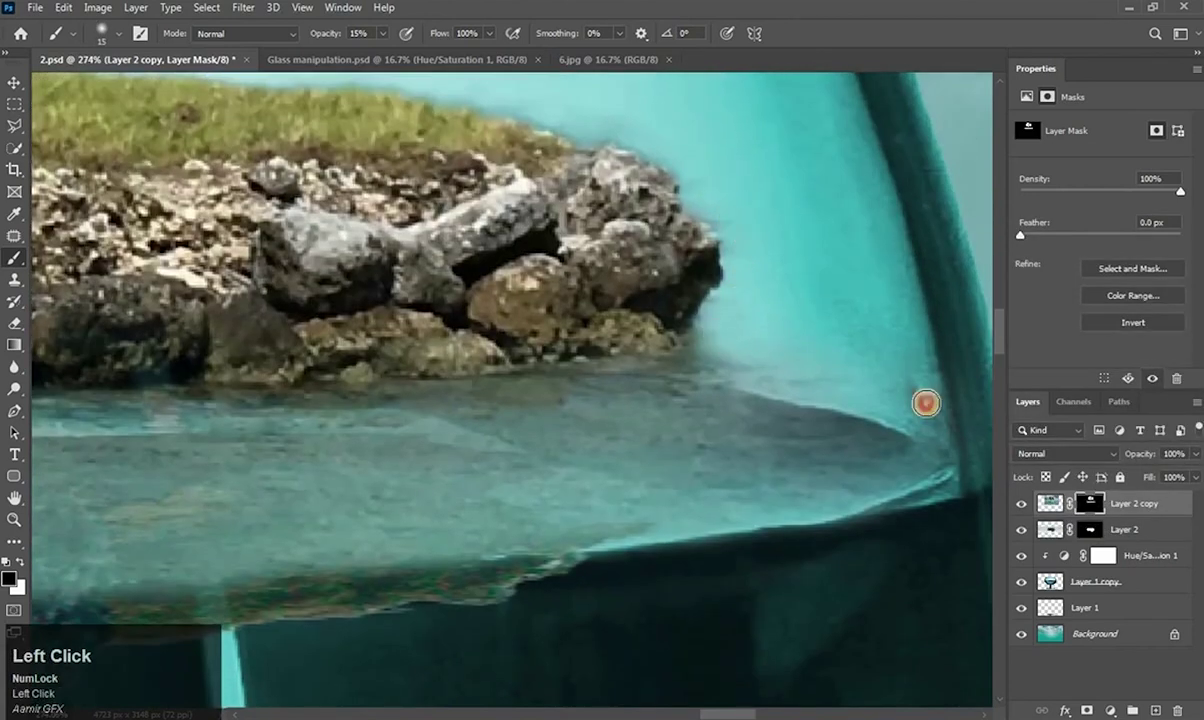
scroll(637, 280, "down", 10)
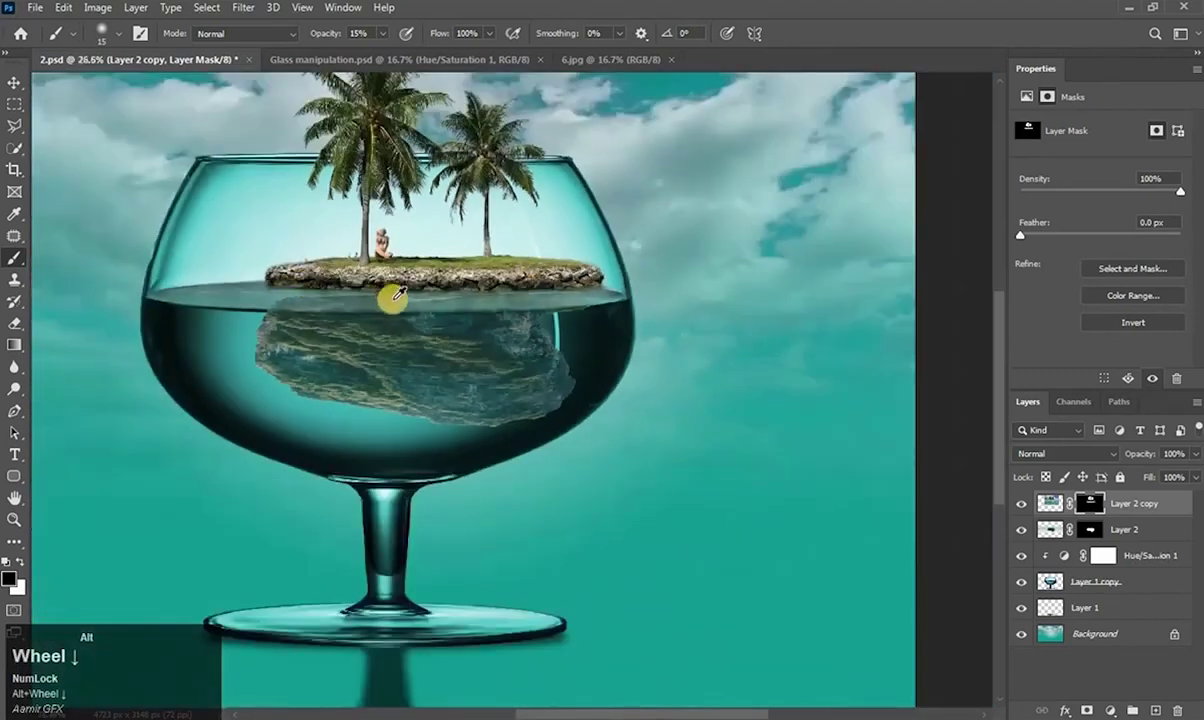
- Stretch the underwater rock layer to about 105.5% height and shift it slightly left beneath the island
scroll(395, 295, "up", 1)
left_click(1050, 530)
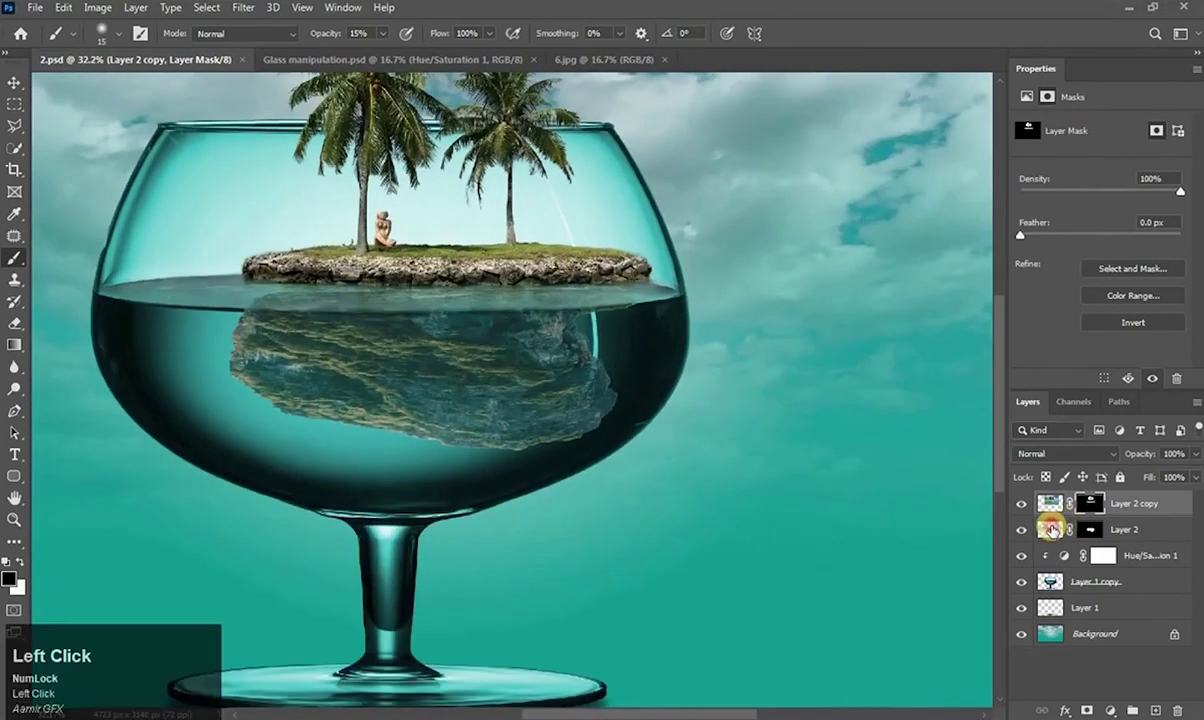
key("ctrl+t")
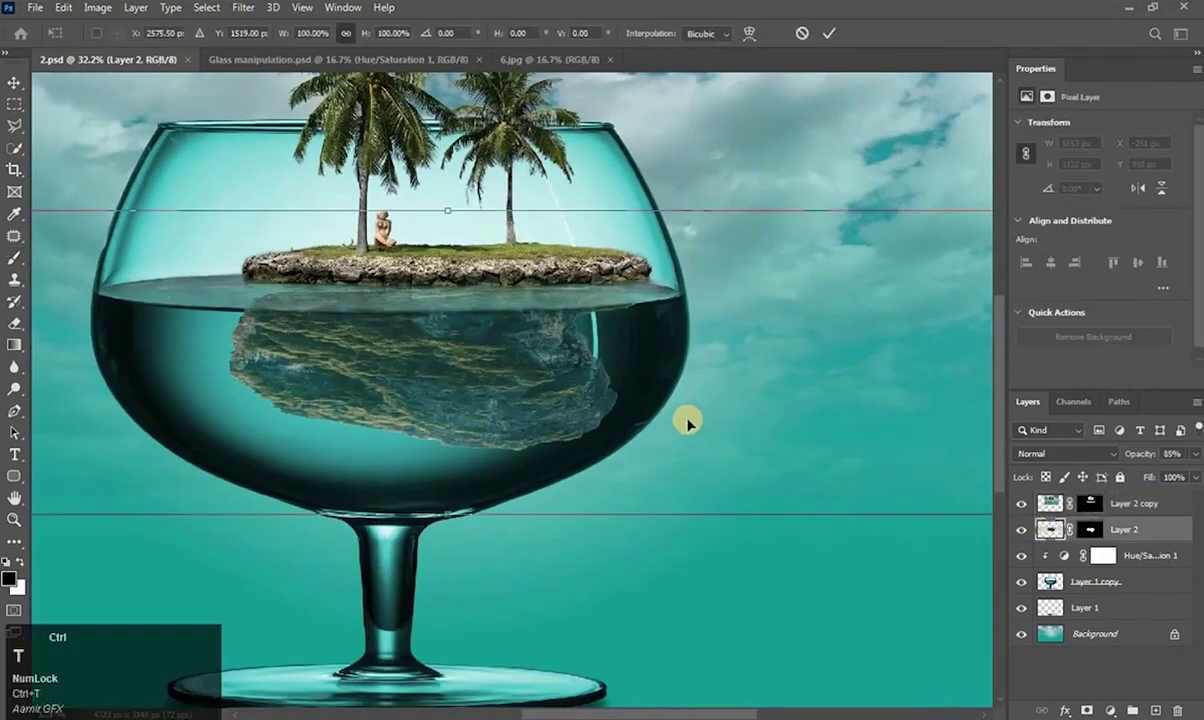
mouse_move(448, 210)
left_mouse_down()
mouse_move(457, 178)
mouse_move(448, 193)
left_mouse_up()
left_click_drag(452, 352, 454, 352)
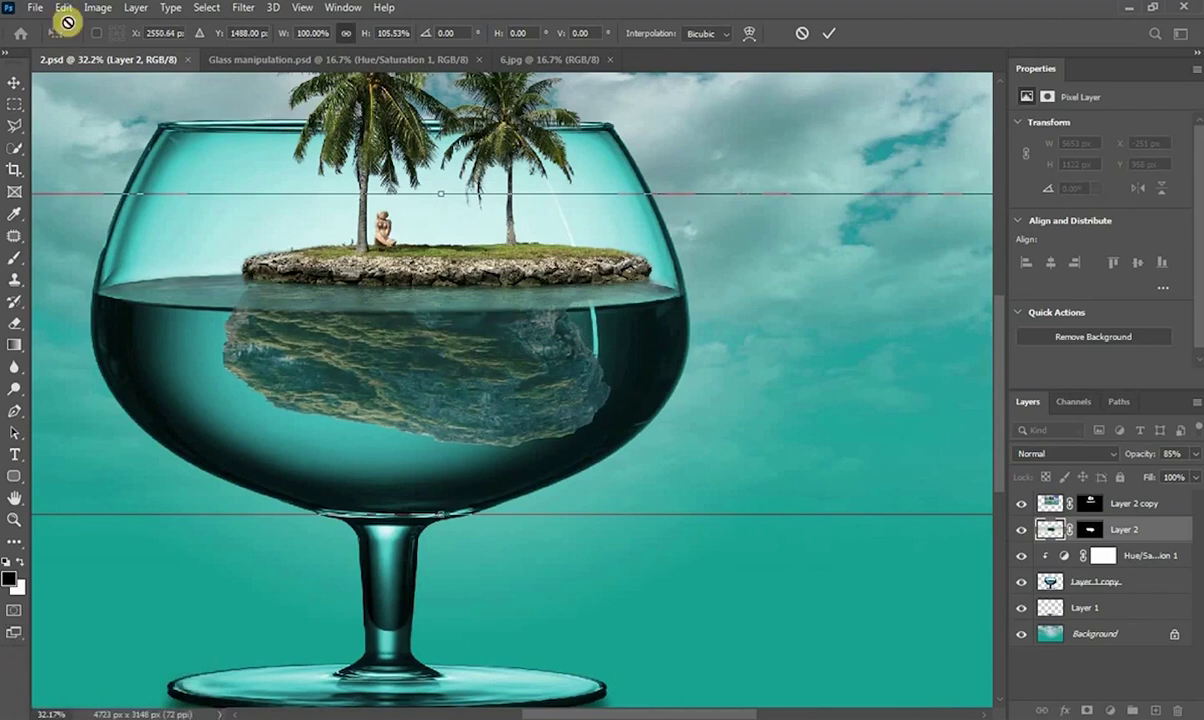
left_click(16, 84)
- Select a thin strip along the glass's front rim where it crosses the palm leaves, using the Polygonal Lasso
scroll(337, 309, "up", 3)
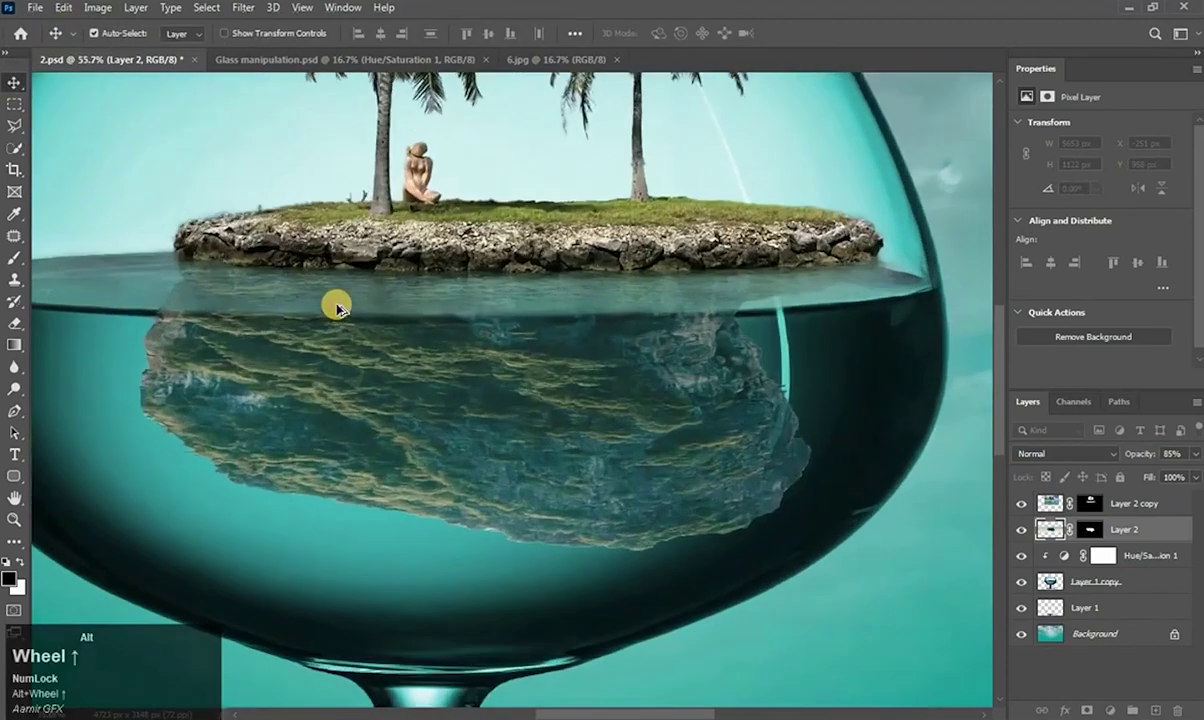
scroll(337, 309, "down", 4)
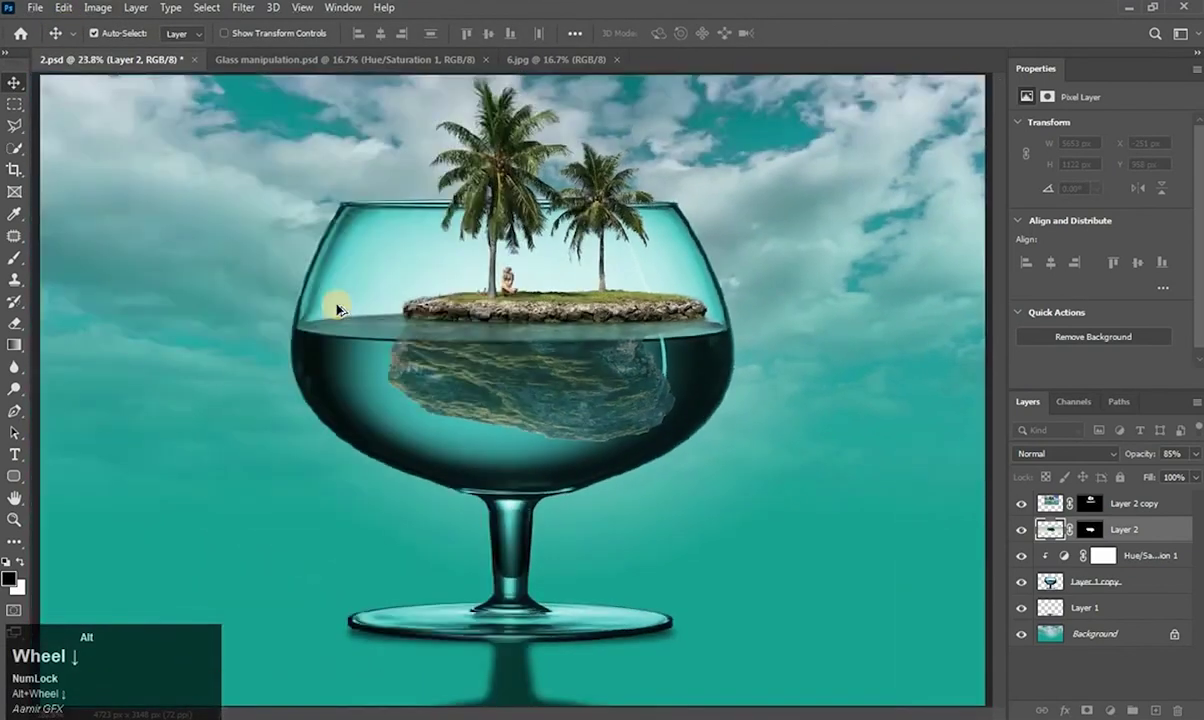
scroll(542, 160, "up", 4)
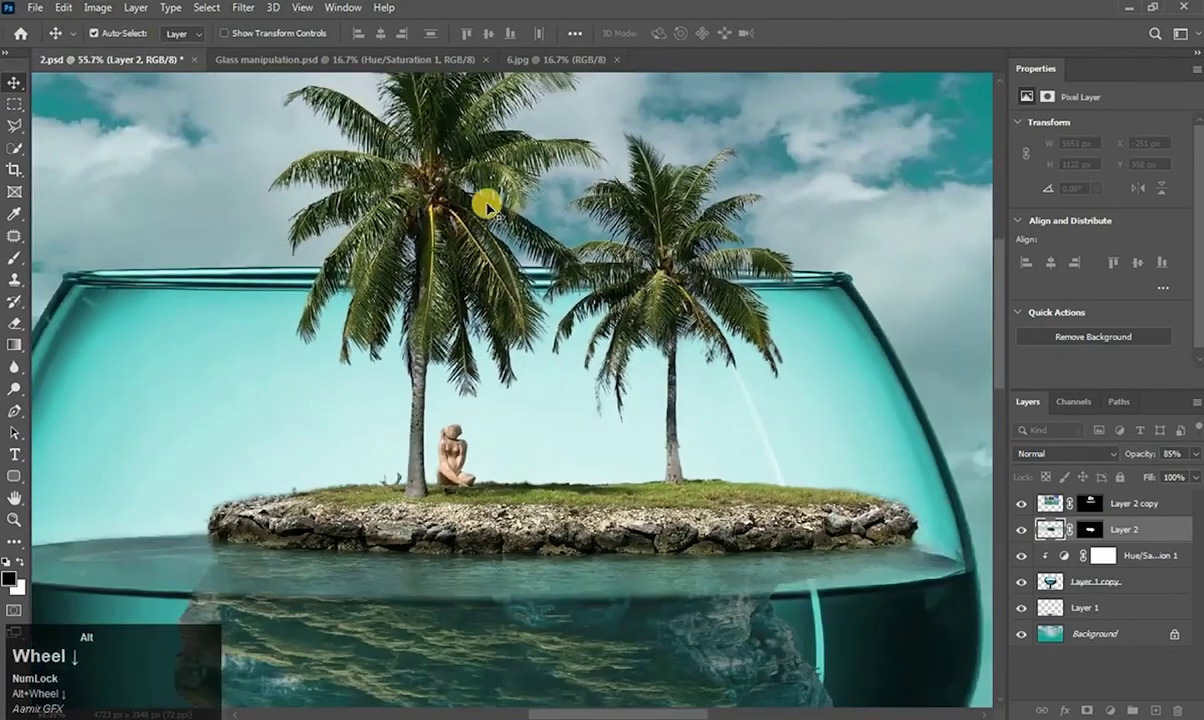
scroll(374, 259, "up", 3)
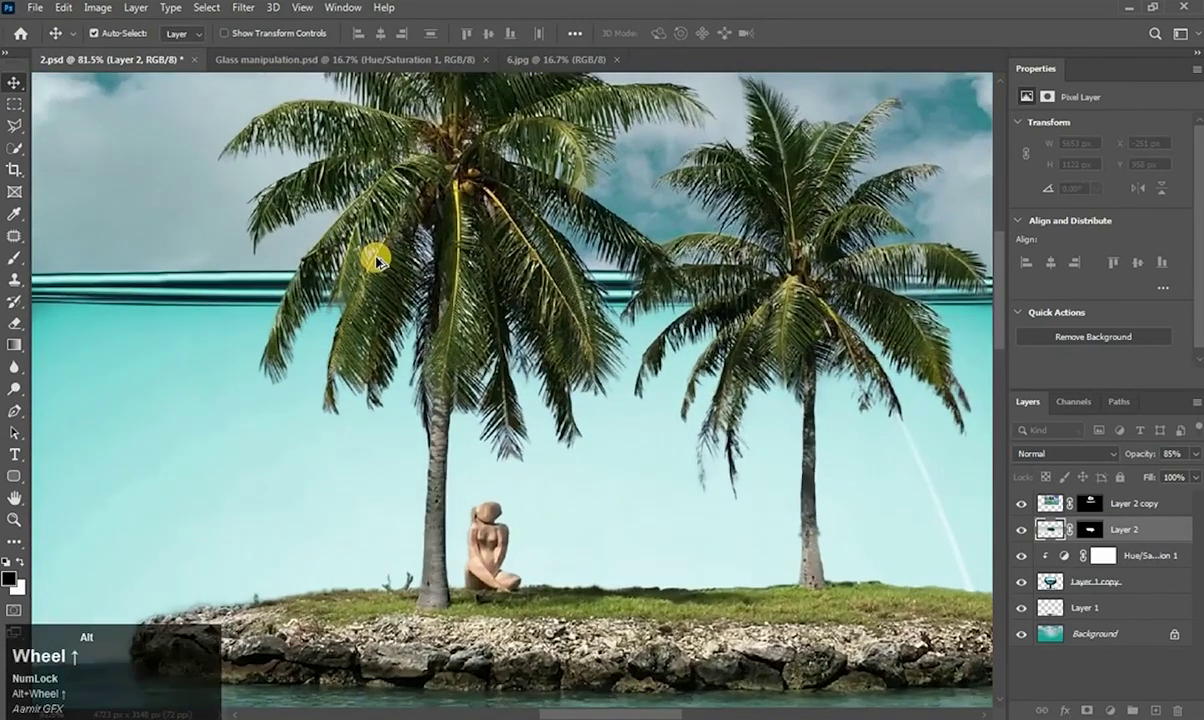
key("space")
left_click_drag(460, 263, 413, 272)
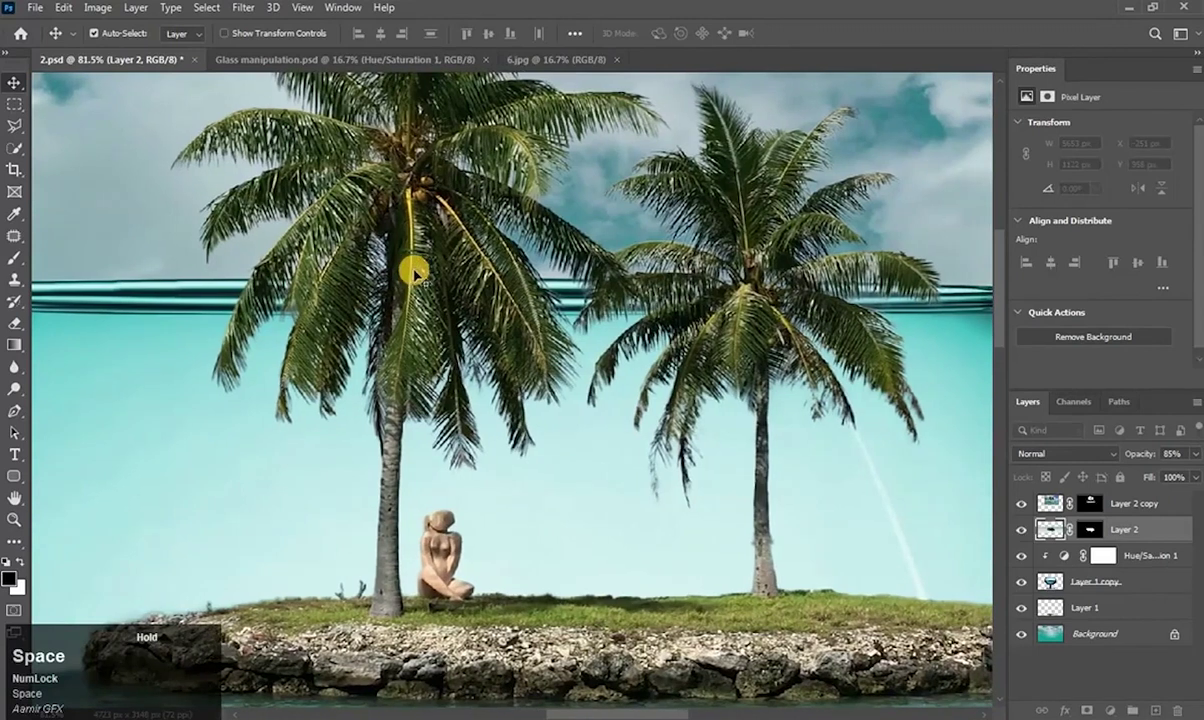
left_click(14, 126)
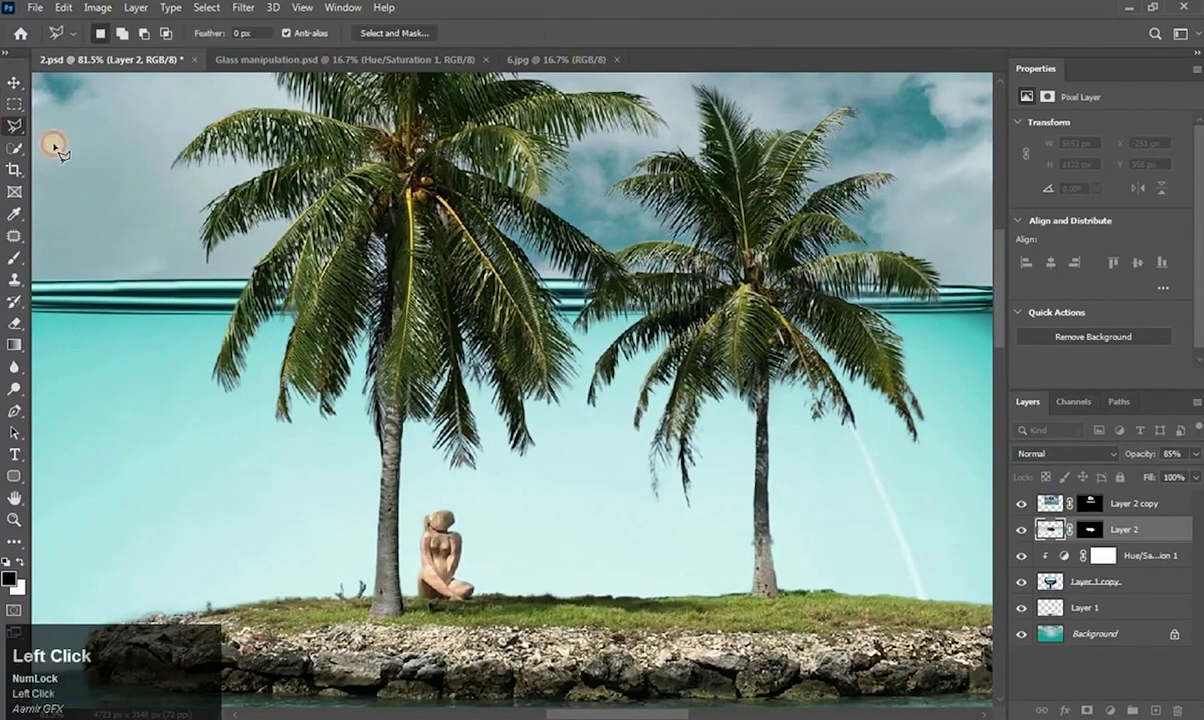
left_click(194, 298)
left_click(565, 300)
left_click(956, 318)
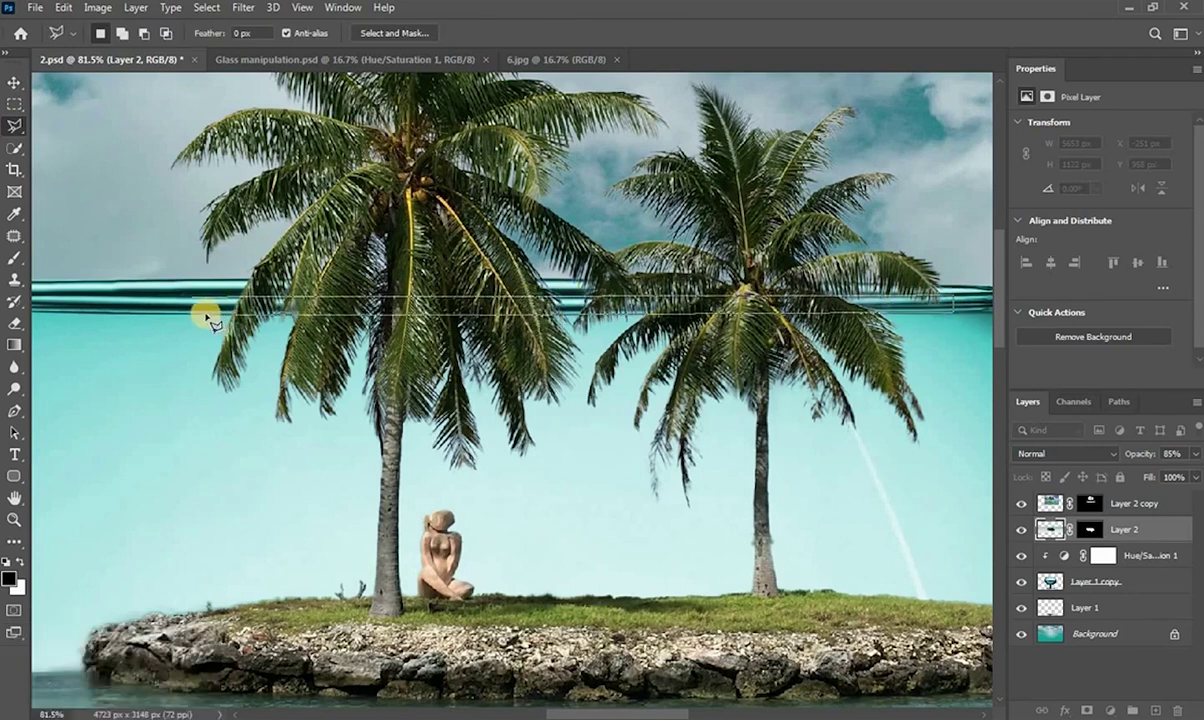
left_click(158, 298)
left_click(196, 300)
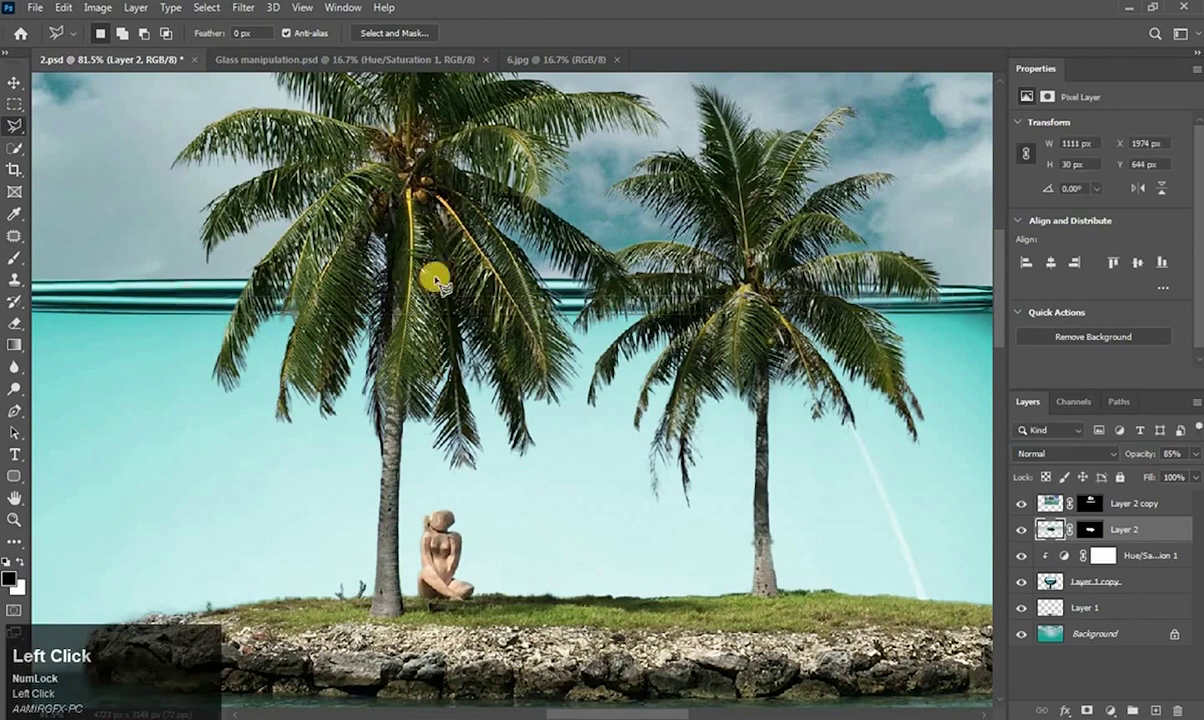
- Paint black on the island's mask within the selected strip at 130 px and 100% opacity so the rim crosses the palms, and deselect
left_click(1091, 508)
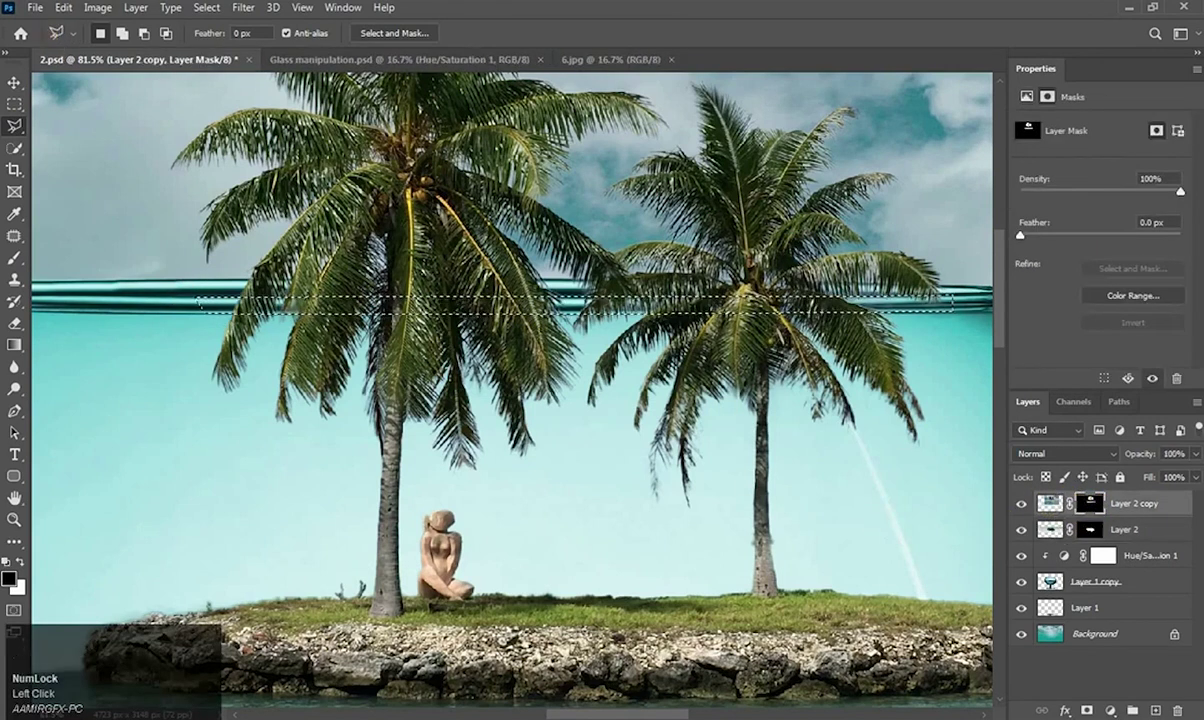
left_click(14, 257)
right_click(240, 276, "alt")
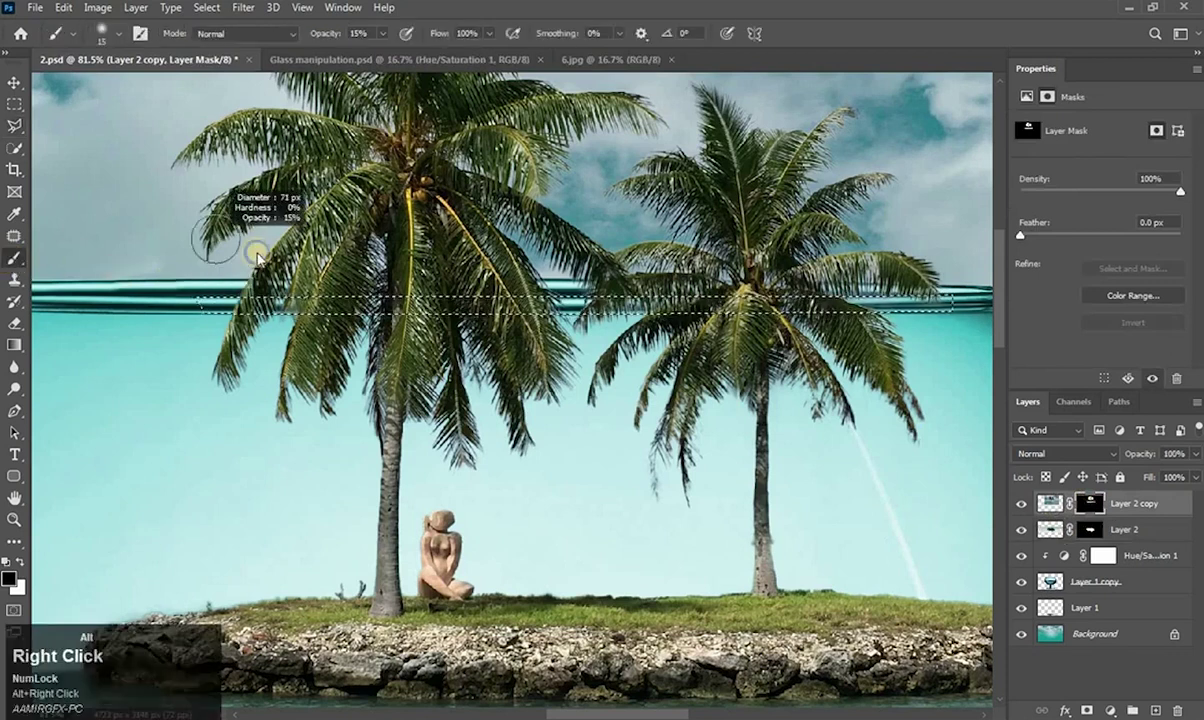
left_click_drag(341, 312, 409, 312)
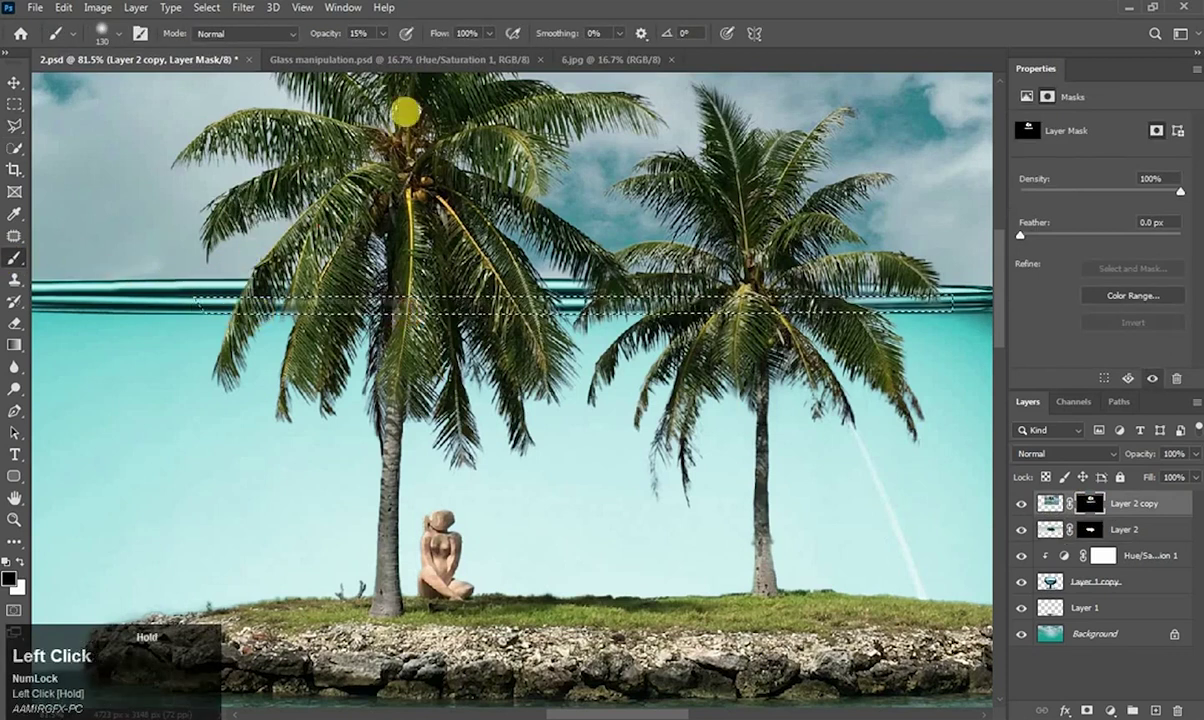
left_click_drag(322, 38, 505, 31)
mouse_move(371, 317)
left_mouse_down()
mouse_move(457, 293)
mouse_move(774, 302)
mouse_move(392, 312)
left_mouse_up()
left_click_drag(1001, 308, 240, 297)
left_click(12, 101)
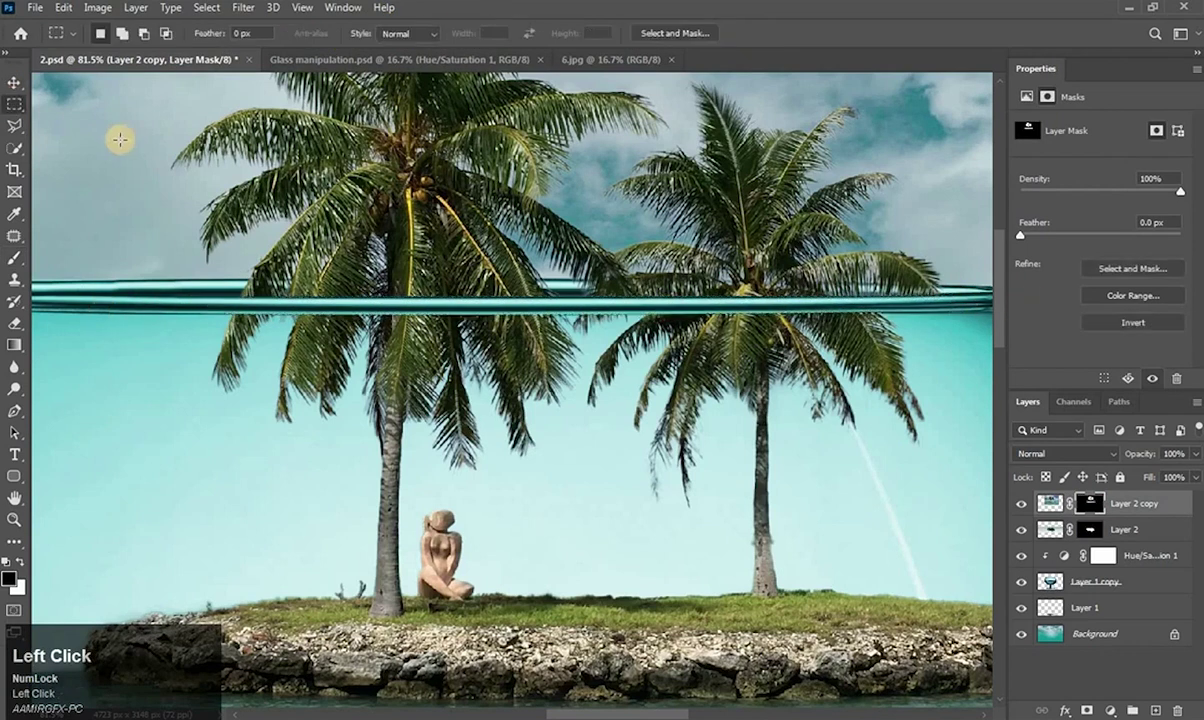
- Paint black on the underwater rock's mask with a 19 px soft brush at 100% opacity to clear the dark waterline across its width
scroll(603, 271, "down", 3)
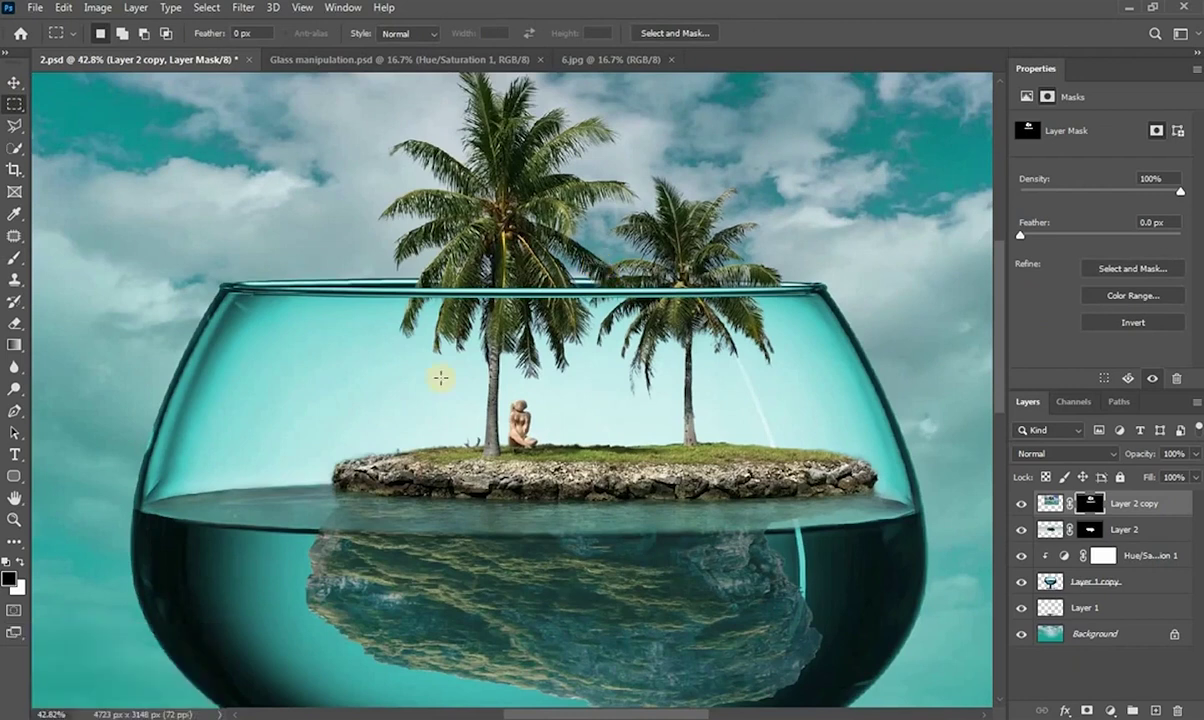
scroll(444, 522, "up", 2)
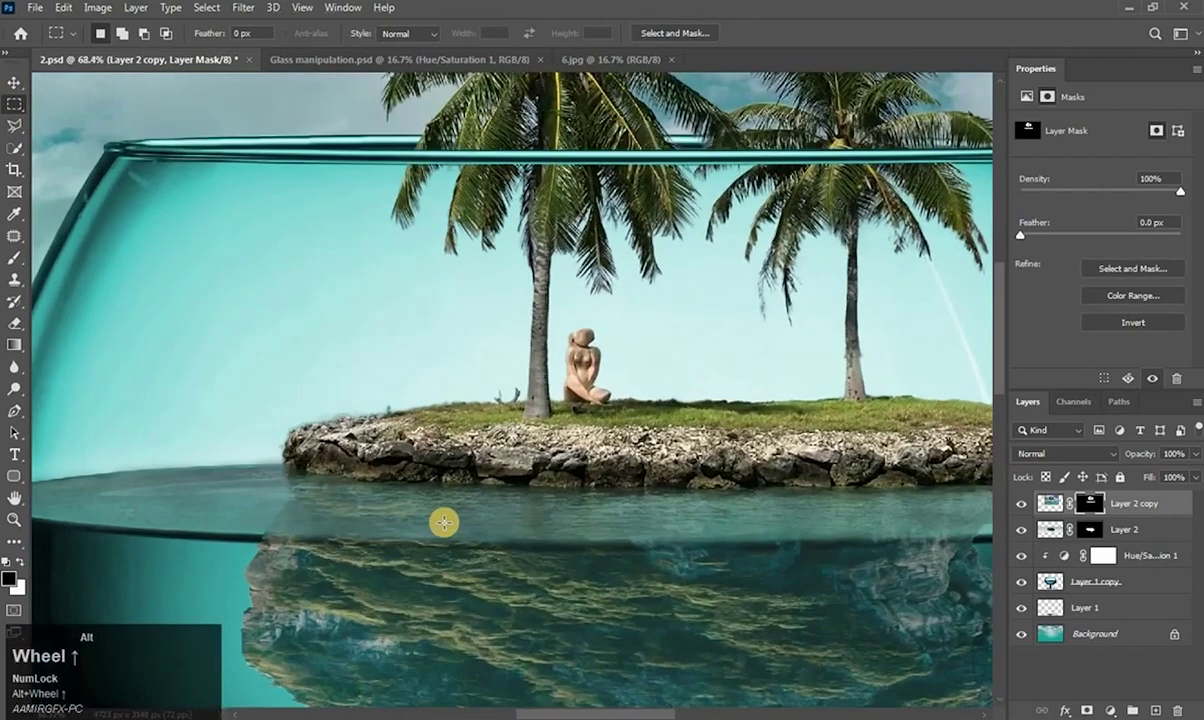
scroll(484, 540, "down", 1)
scroll(460, 481, "up", 1)
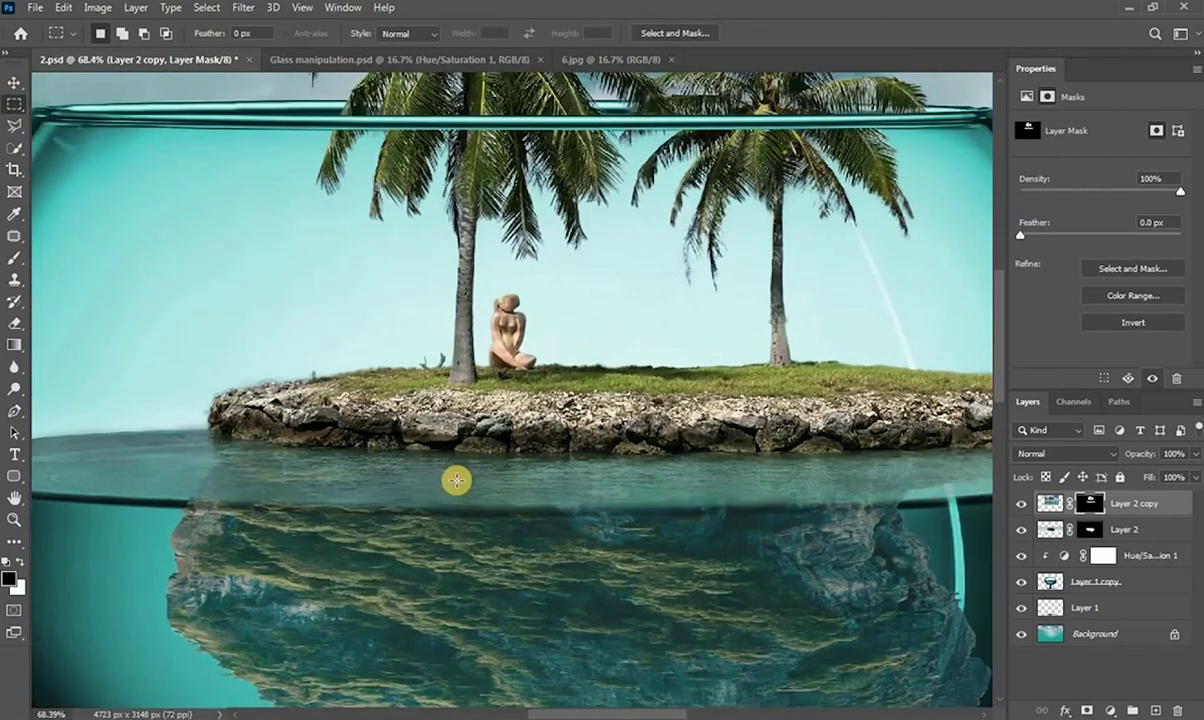
left_click(1093, 529)
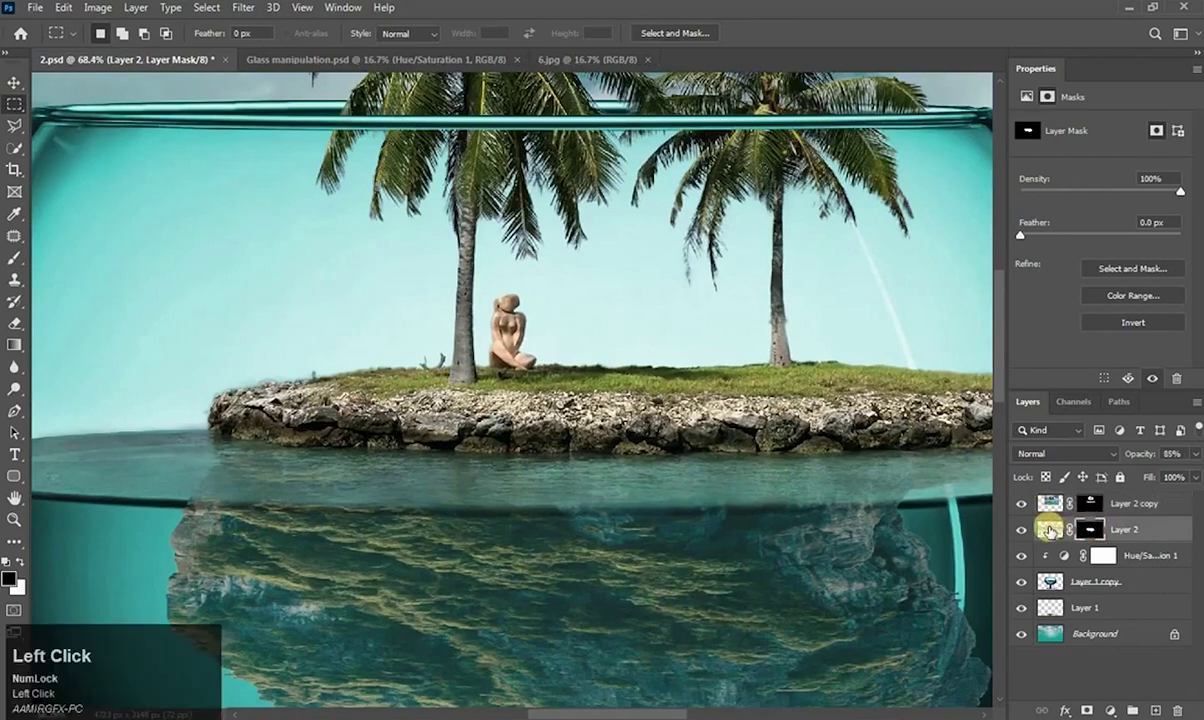
left_click(14, 257)
scroll(192, 505, "up", 3)
right_click(169, 494, "alt")
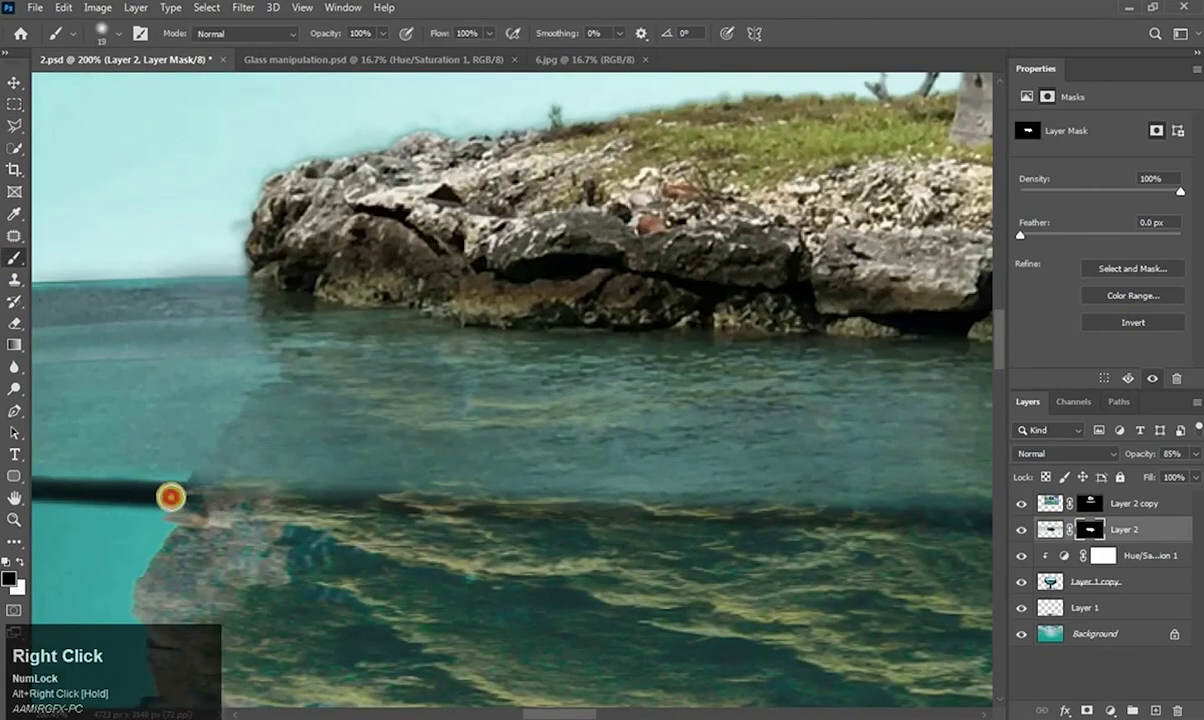
left_click_drag(167, 497, 229, 496)
mouse_move(304, 500)
left_mouse_down()
mouse_move(504, 505)
mouse_move(274, 506)
left_mouse_up()
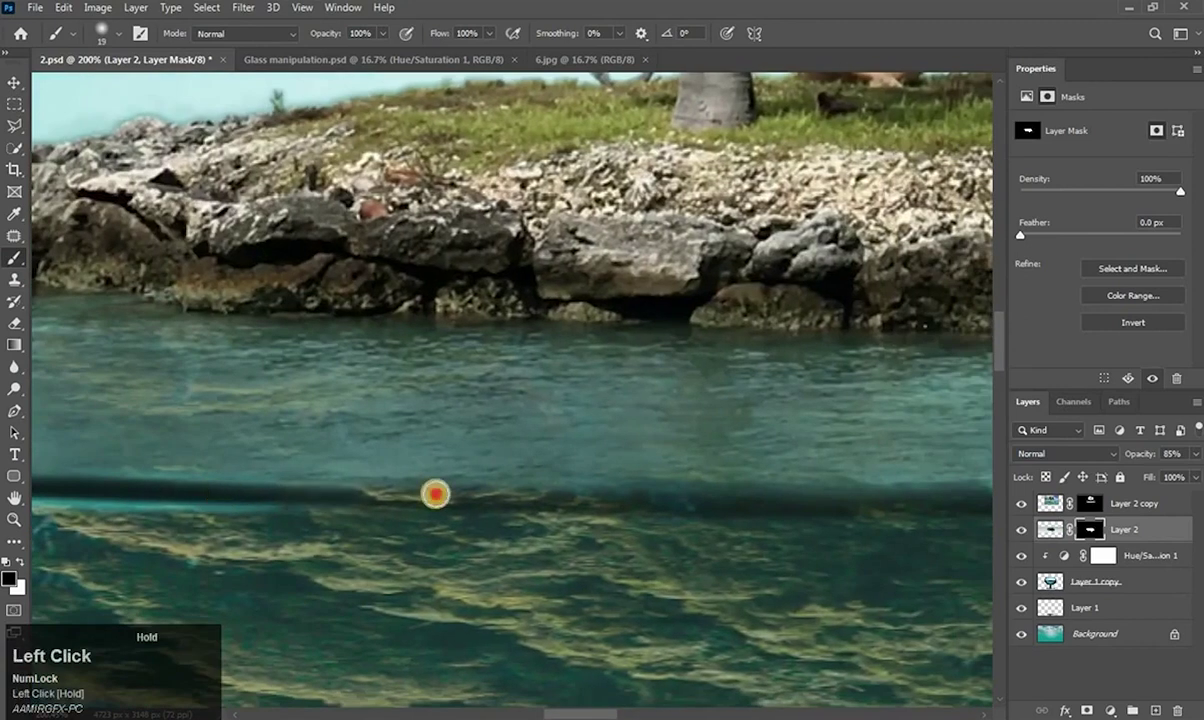
mouse_move(436, 494)
left_mouse_down()
mouse_move(591, 497)
mouse_move(594, 508)
mouse_move(465, 494)
mouse_move(310, 503)
left_mouse_up()
scroll(403, 503, "right", 3)
left_click_drag(355, 502, 798, 506)
mouse_move(798, 506)
left_mouse_down()
mouse_move(500, 509)
mouse_move(894, 509)
left_mouse_up()
scroll(894, 510, "right", 3)
left_click_drag(460, 500, 950, 486)
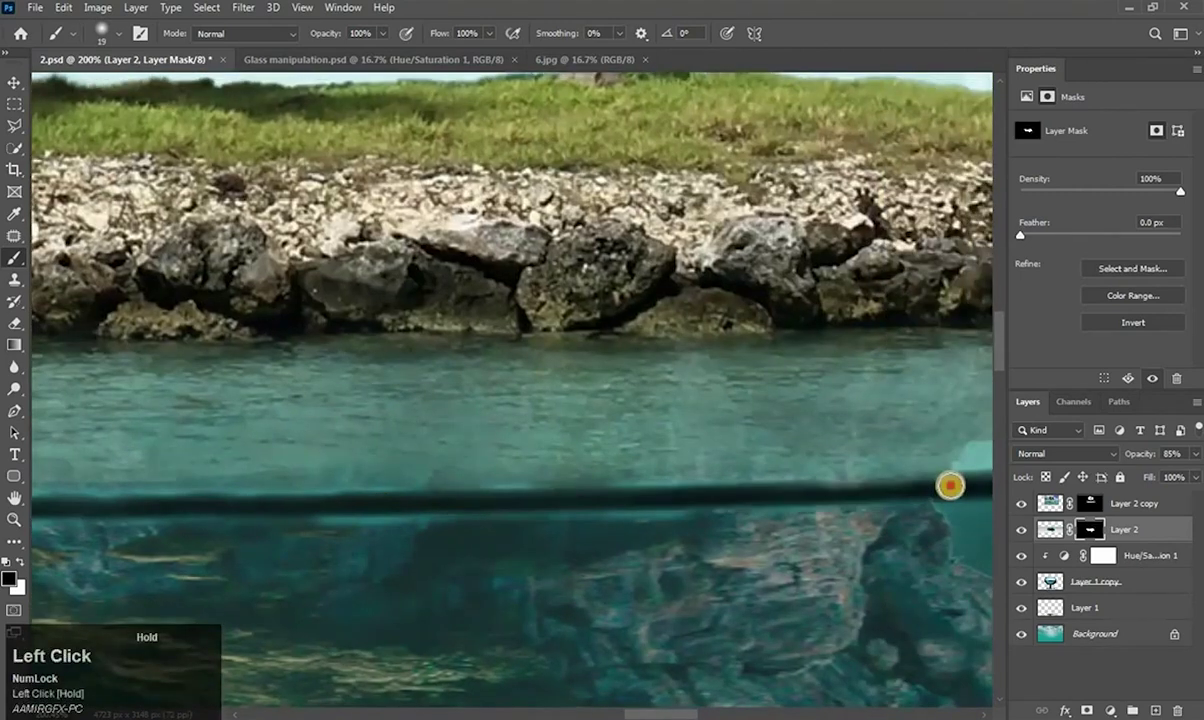
- Paint white on the rock's mask with the 19 px brush to restore its edges along both sides of the waterline
scroll(258, 473, "down", 8, "alt")
scroll(142, 478, "up", 10, "alt")
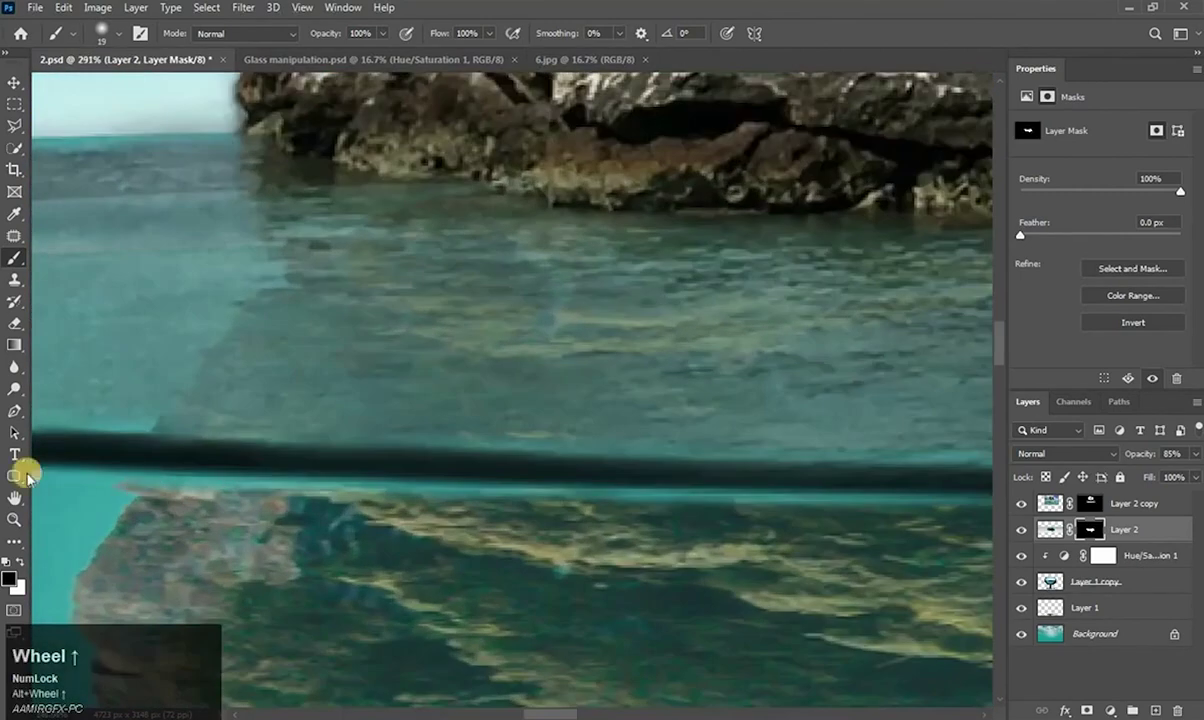
left_click(21, 563)
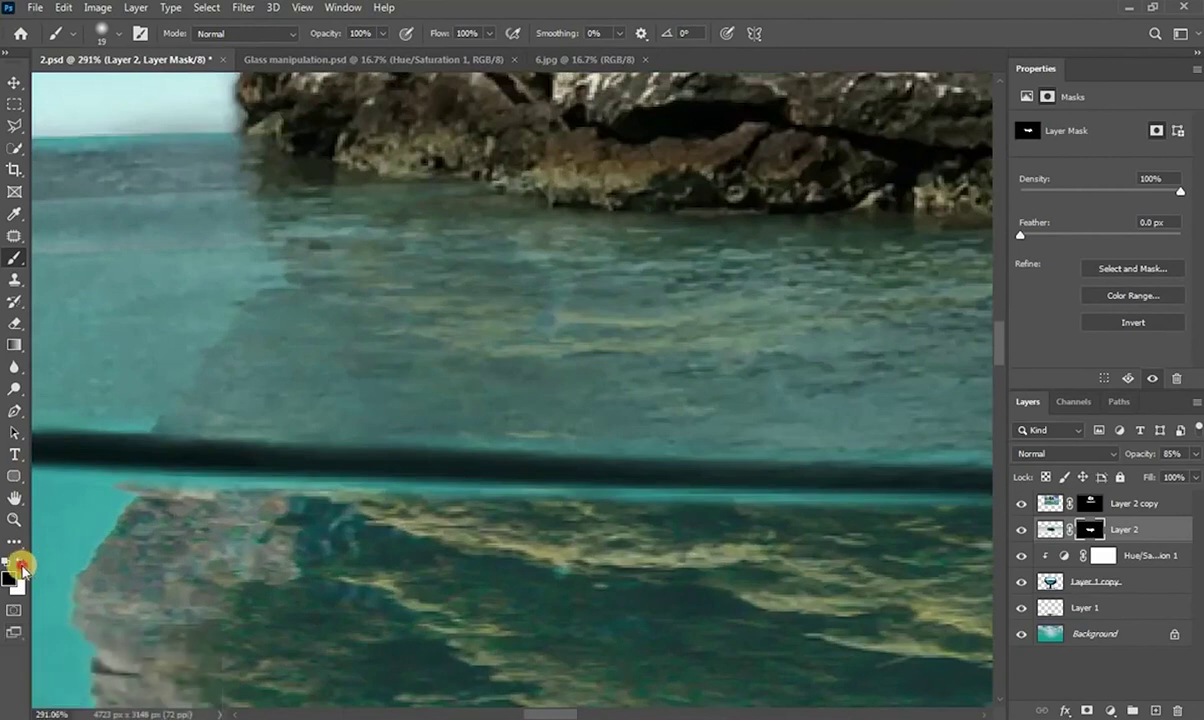
left_click_drag(171, 489, 653, 500)
key("space")
mouse_move(653, 500)
left_mouse_down()
mouse_move(405, 502)
mouse_move(779, 516)
mouse_move(437, 512)
left_mouse_up()
key("space")
left_click_drag(437, 512, 745, 516)
key("space")
mouse_move(745, 516)
left_mouse_down()
mouse_move(387, 511)
mouse_move(840, 501)
left_mouse_up()
key("space")
left_click_drag(840, 501, 415, 505)
mouse_move(660, 505)
left_mouse_down()
mouse_move(908, 473)
mouse_move(404, 496)
mouse_move(946, 488)
left_mouse_up()
key("space")
key("space")
mouse_move(946, 488)
left_mouse_down()
mouse_move(616, 495)
mouse_move(873, 481)
mouse_move(600, 502)
left_mouse_up()
key("space")
left_click_drag(676, 426, 222, 436)
key("space")
mouse_move(222, 436)
left_mouse_down()
mouse_move(652, 436)
mouse_move(314, 438)
mouse_move(208, 417)
left_mouse_up()
key("space")
mouse_move(208, 417)
left_mouse_down()
mouse_move(809, 433)
mouse_move(201, 450)
mouse_move(734, 446)
left_mouse_up()
mouse_move(734, 446)
left_mouse_down()
mouse_move(339, 443)
mouse_move(768, 442)
left_mouse_up()
key("space")
mouse_move(768, 442)
left_mouse_down()
mouse_move(607, 454)
mouse_move(363, 429)
left_mouse_up()
left_click_drag(363, 429, 795, 476)
scroll(527, 430, "down", 10)
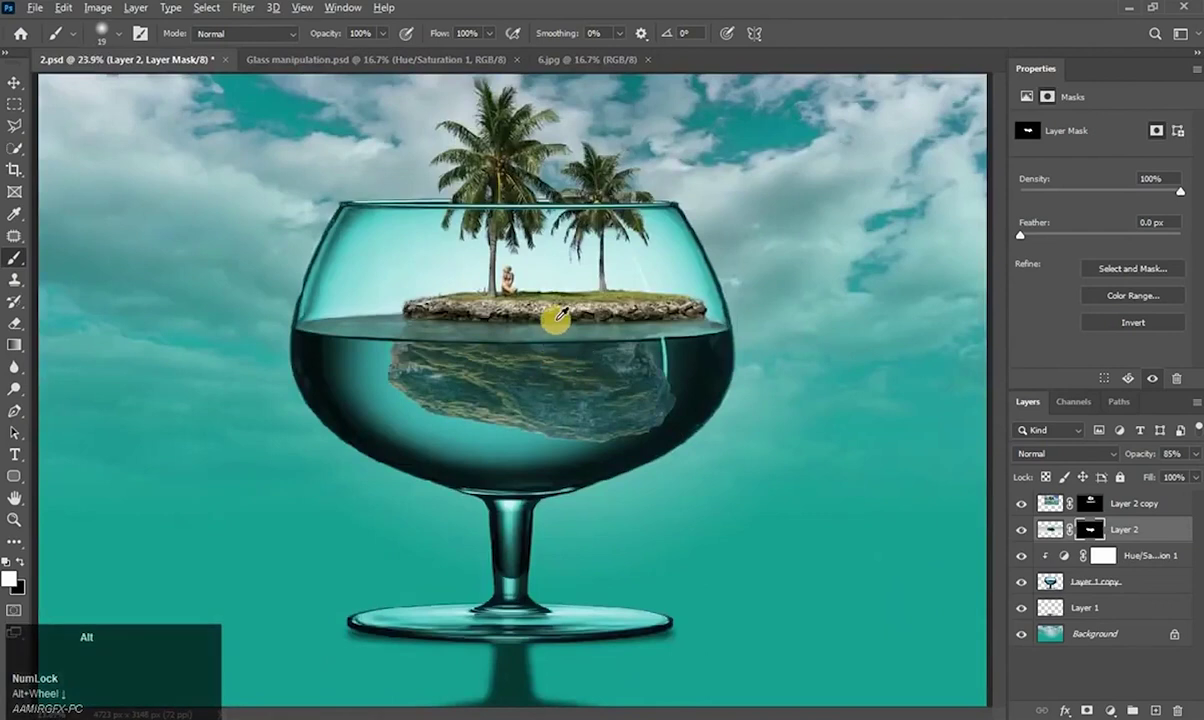
scroll(560, 316, "down", 1)
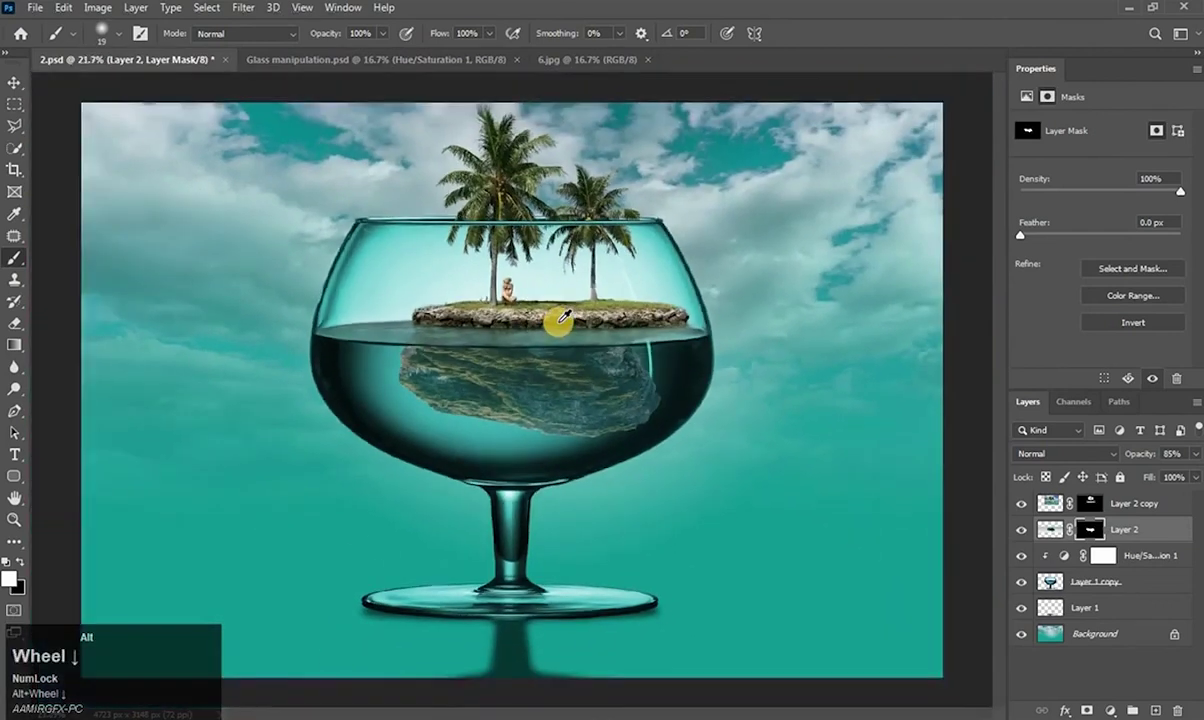
- Add a layer mask to the wine glass layer, Layer 1 copy
key("z")
left_click(1093, 580)
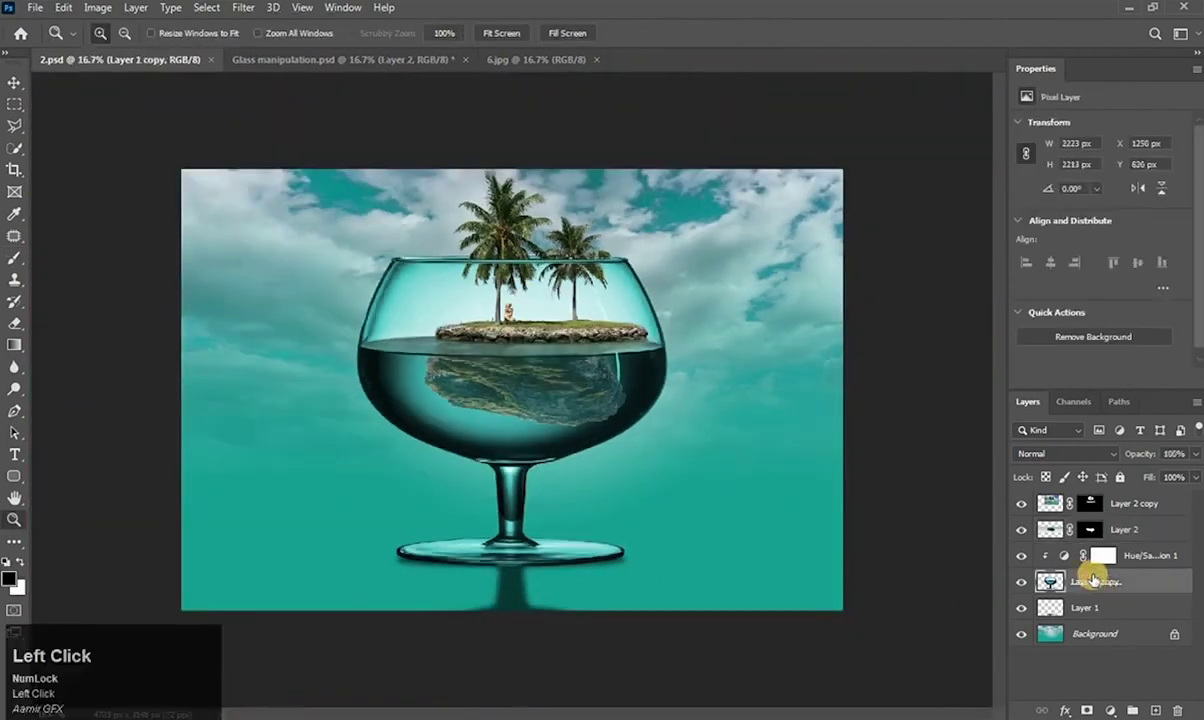
left_click(1086, 710)
- Paint black on the wine glass layer's mask with a 439 px soft brush at 10% opacity across the bowl to make it more transparent
left_click(527, 367)
left_click(530, 332)
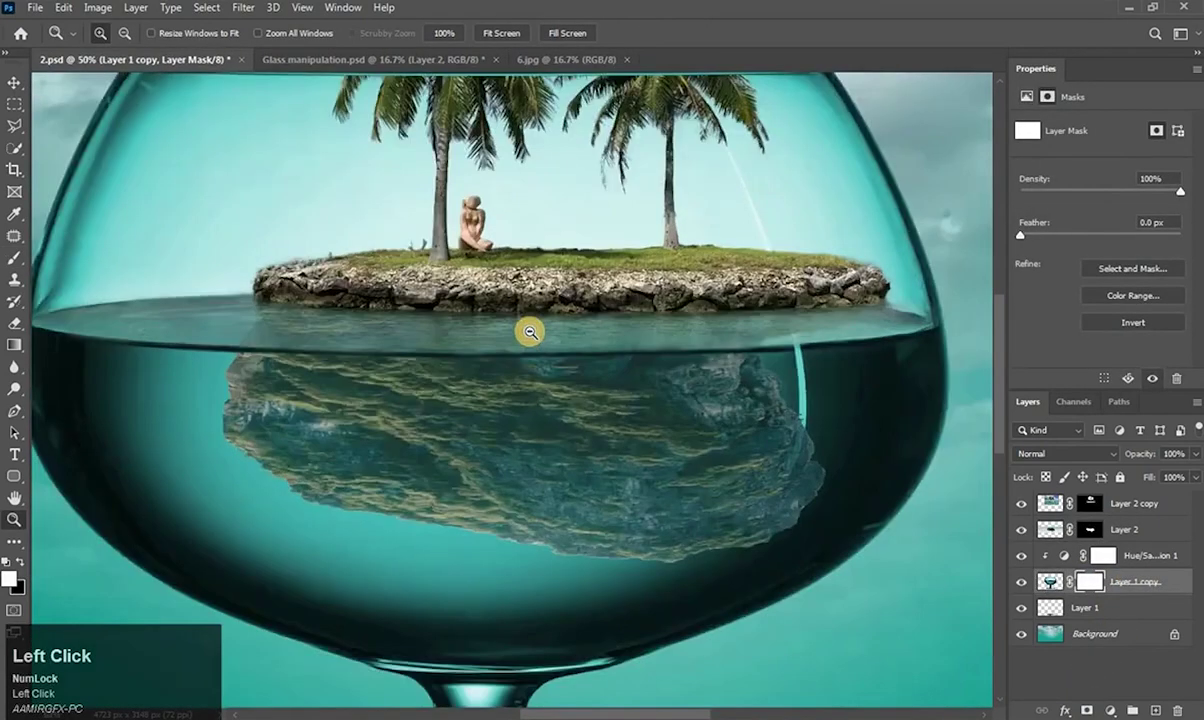
left_click(530, 332, "alt")
left_click(14, 258)
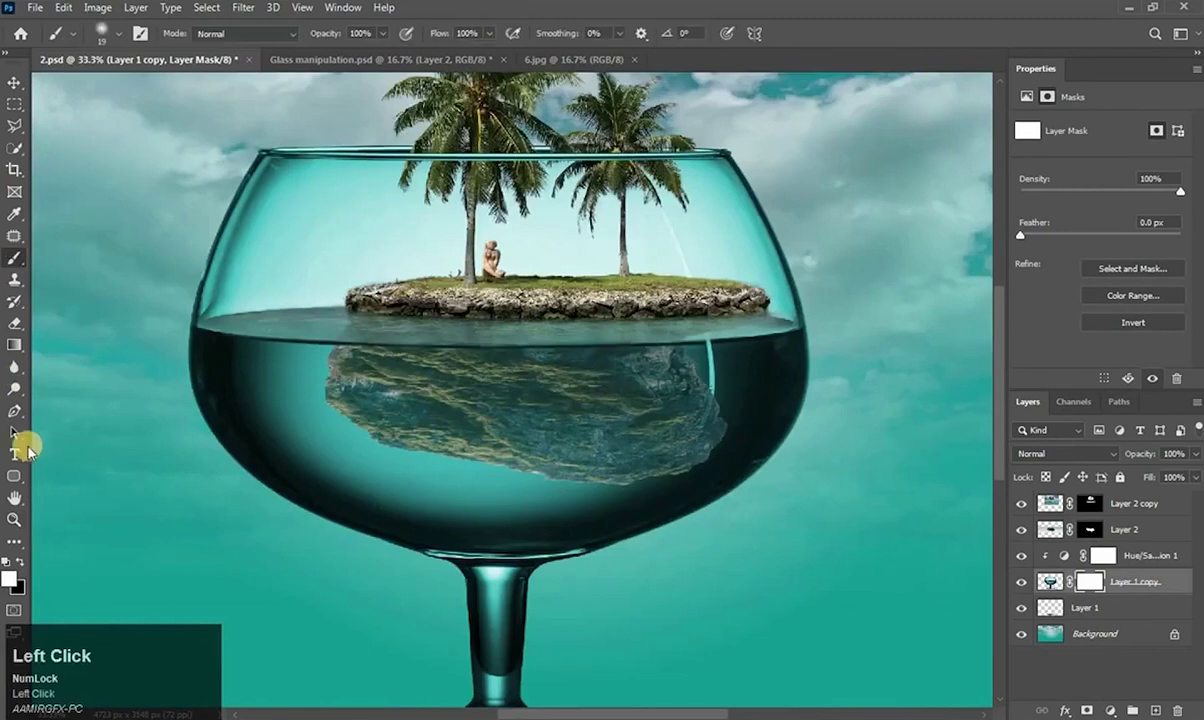
left_click(22, 563)
left_click(377, 33)
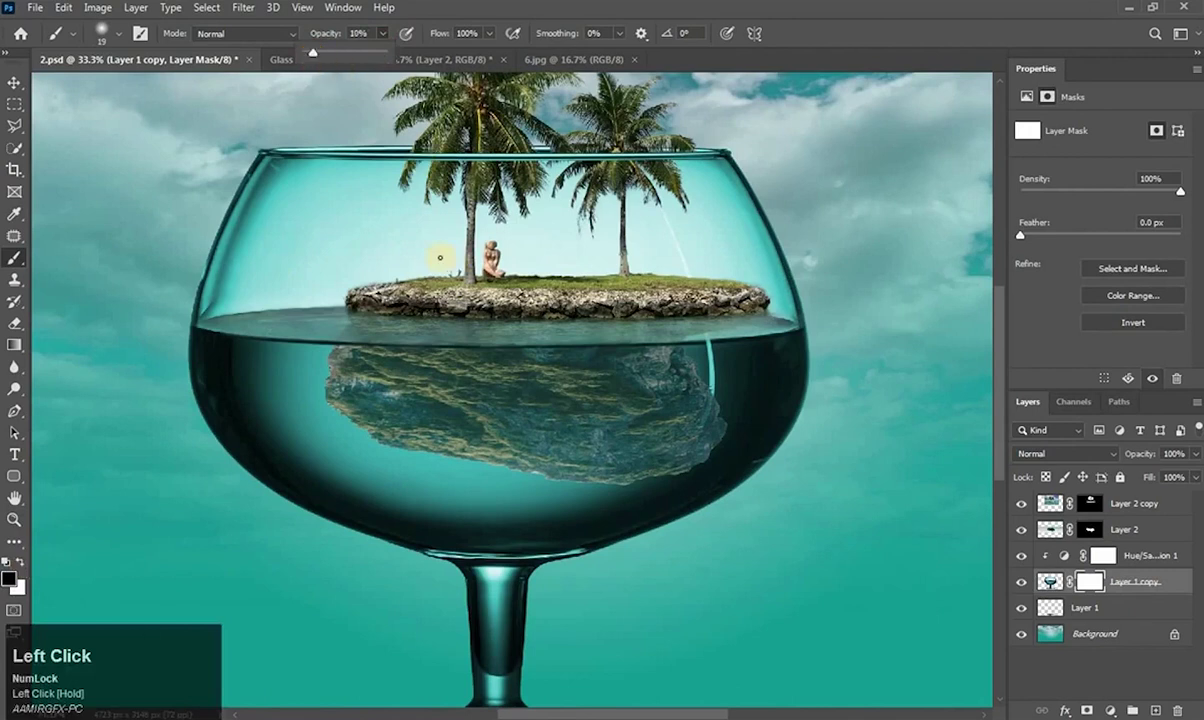
left_click(311, 223)
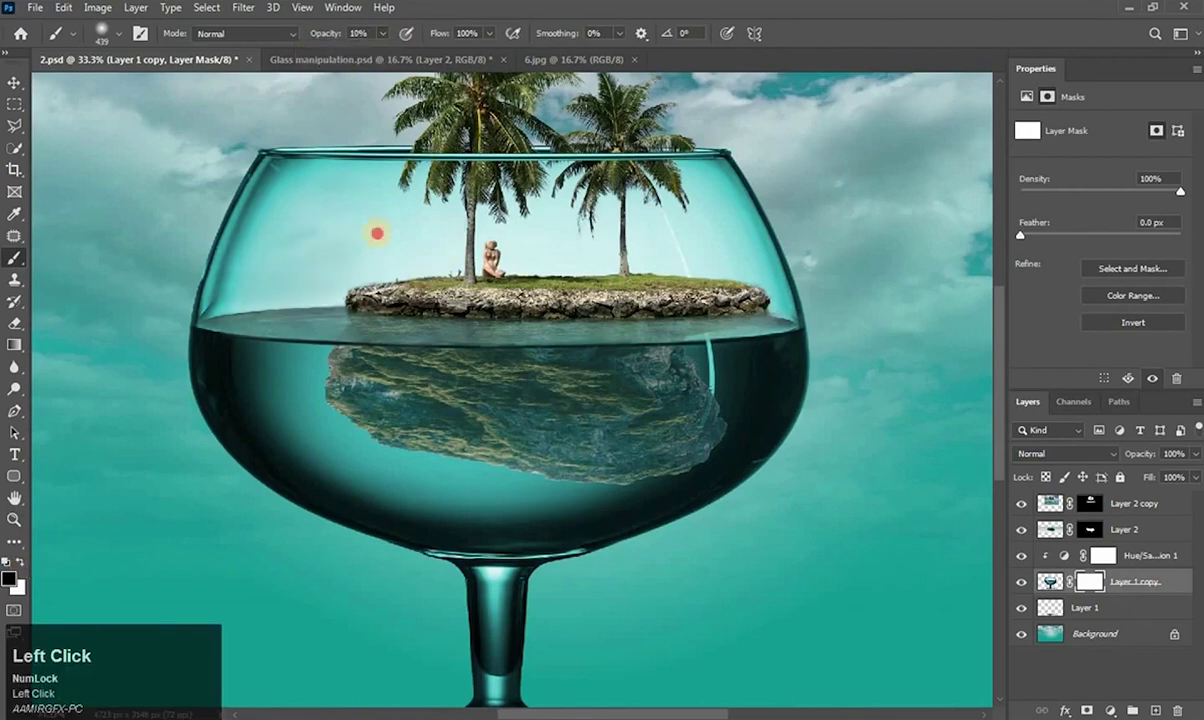
left_click(296, 417)
left_click(432, 498)
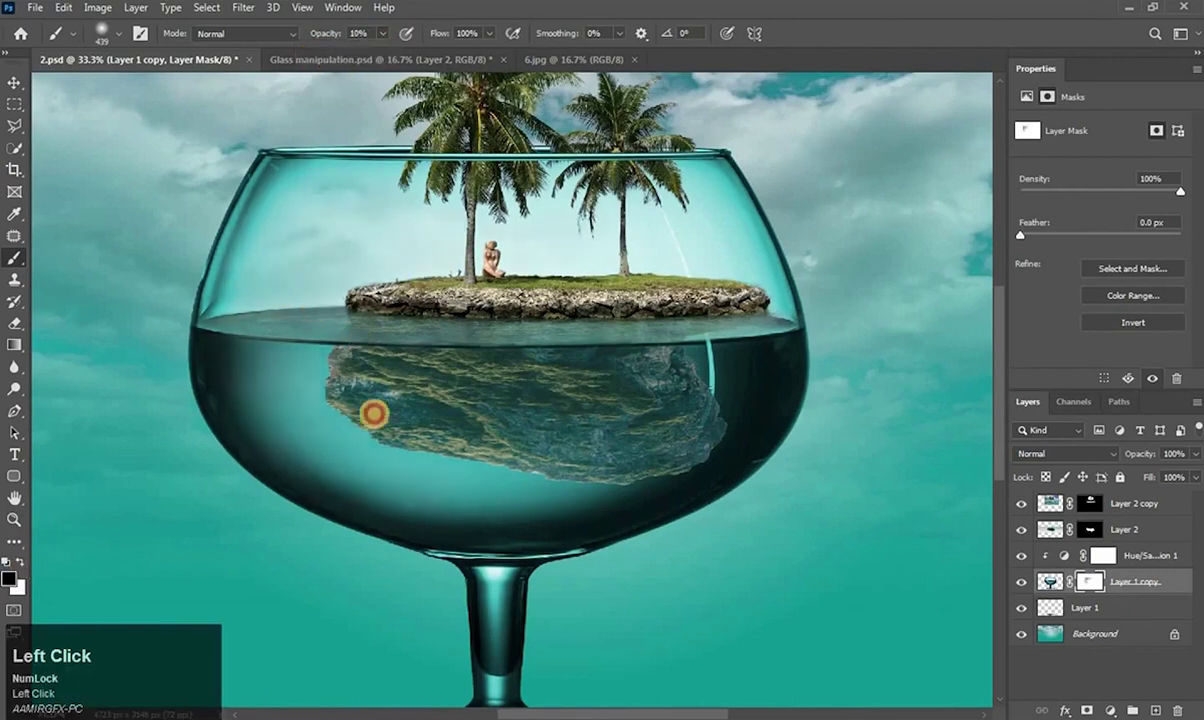
left_click(410, 505)
mouse_move(617, 434)
left_mouse_down()
mouse_move(717, 403)
mouse_move(575, 478)
mouse_move(704, 277)
mouse_move(596, 236)
left_mouse_up()
left_click_drag(322, 221, 303, 289)
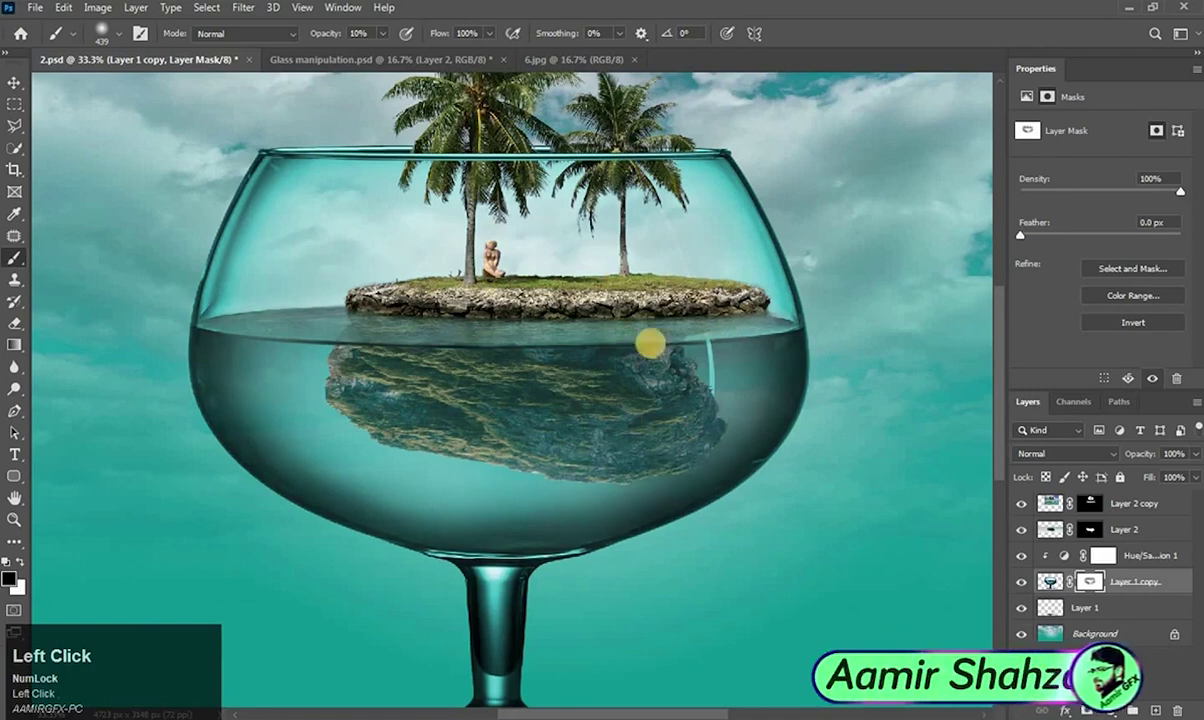
left_click(560, 492)
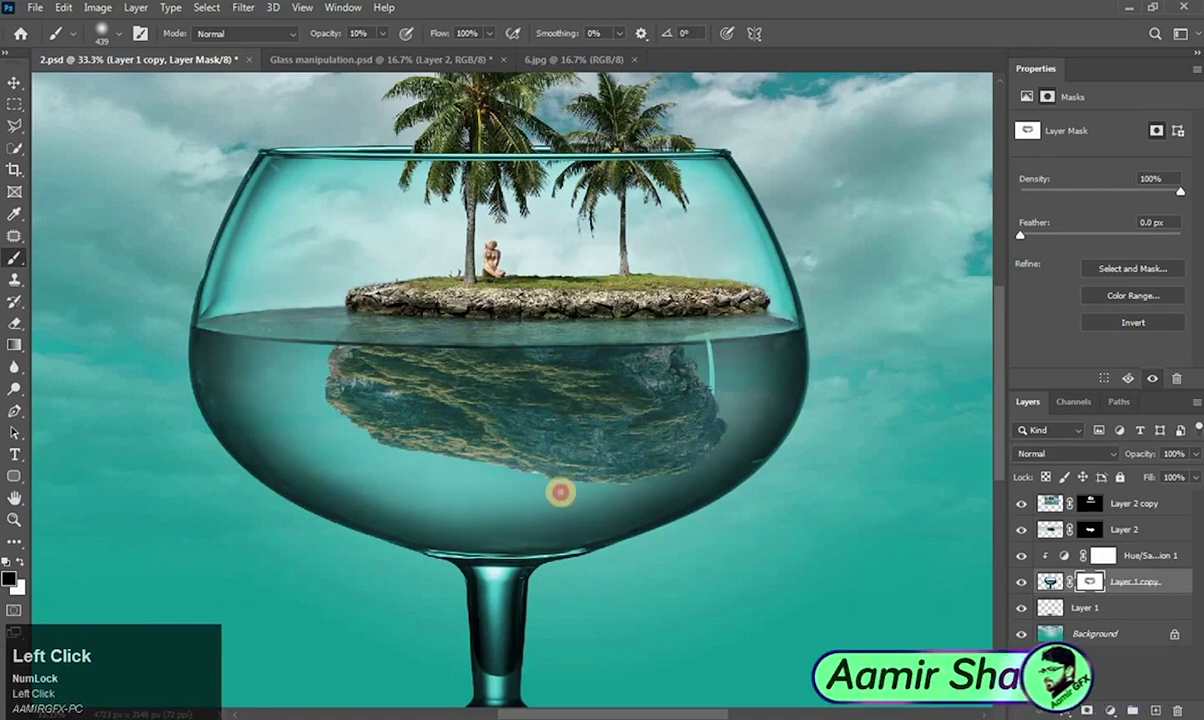
left_click_drag(395, 190, 714, 225)
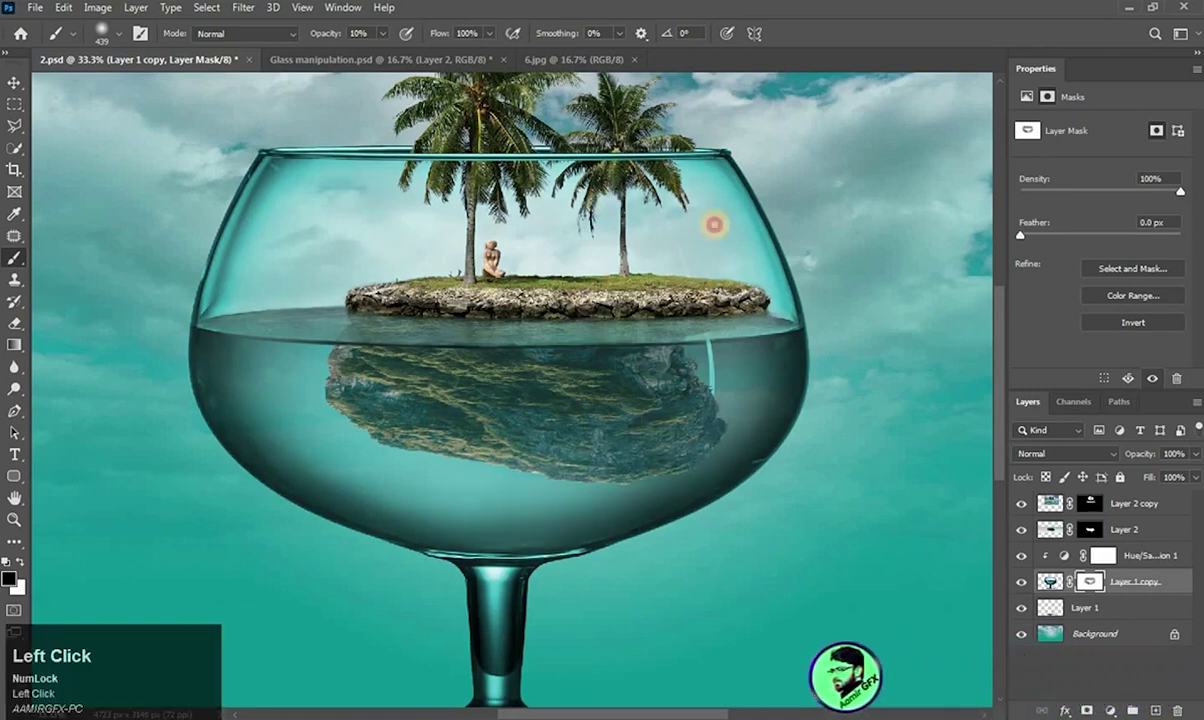
- Paint white on the glass mask along the left waterline with a 28 px soft brush at 100% opacity, and undo the last stroke
scroll(262, 372, "up", 5)
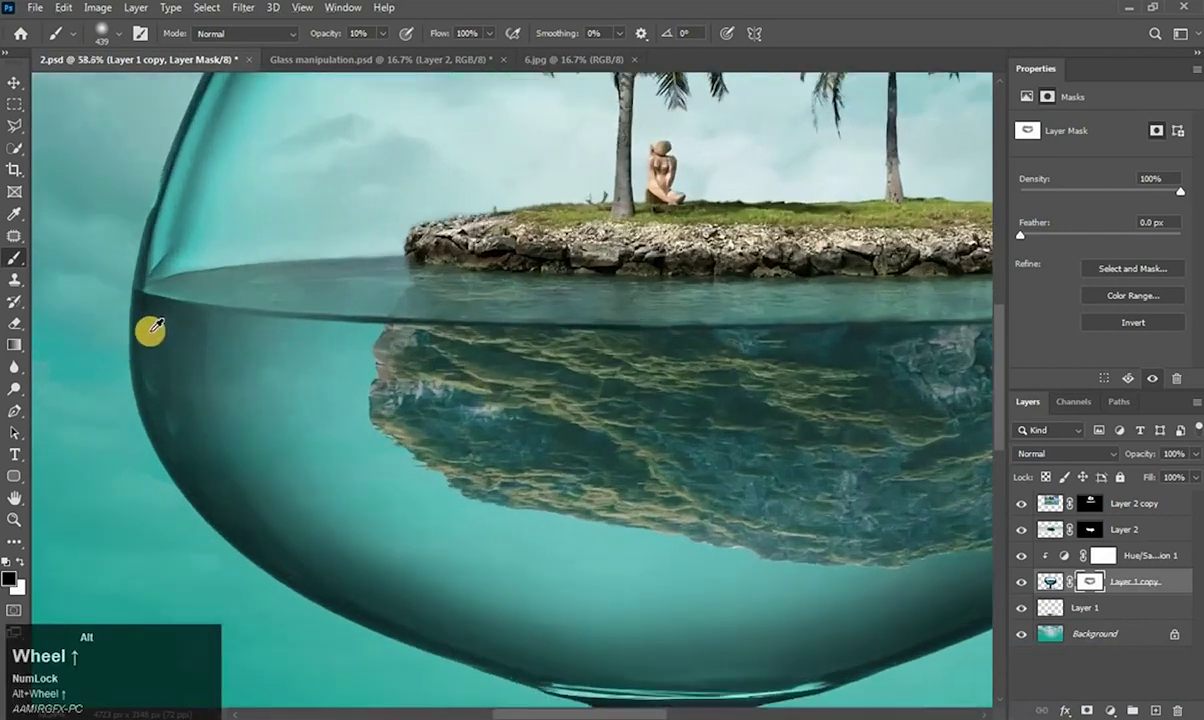
left_click_drag(299, 259, 313, 203)
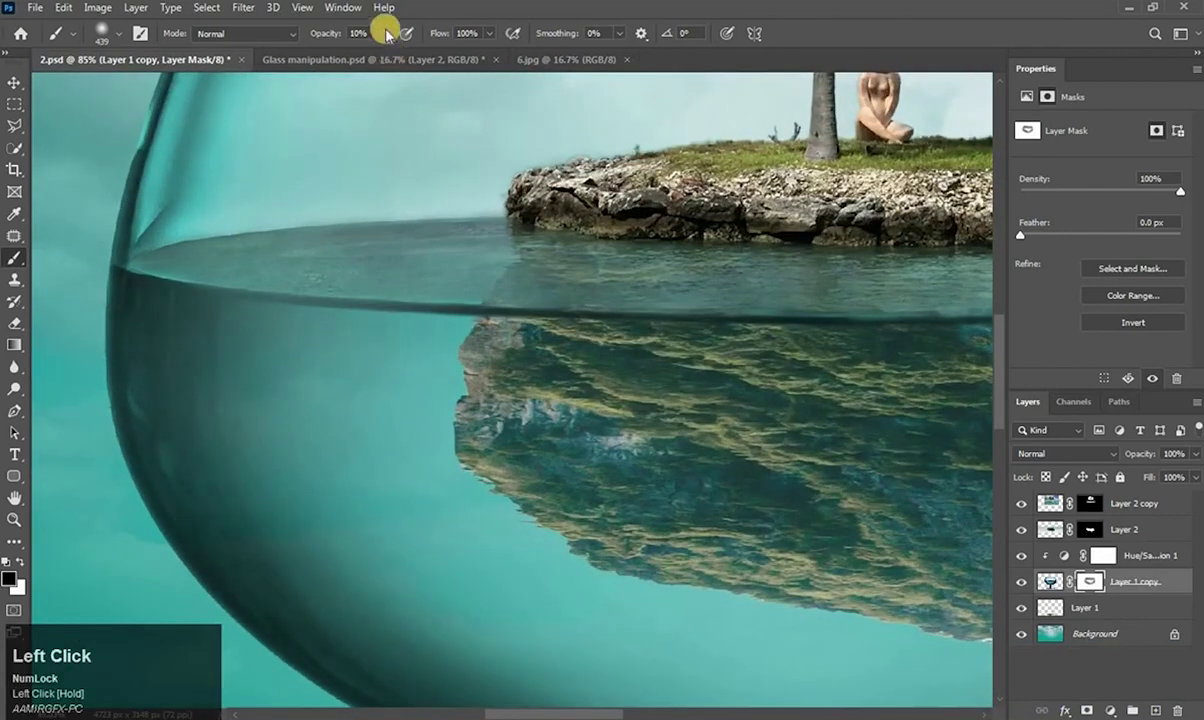
left_click(383, 32)
left_click_drag(382, 52, 540, 56)
scroll(250, 262, "down", 5)
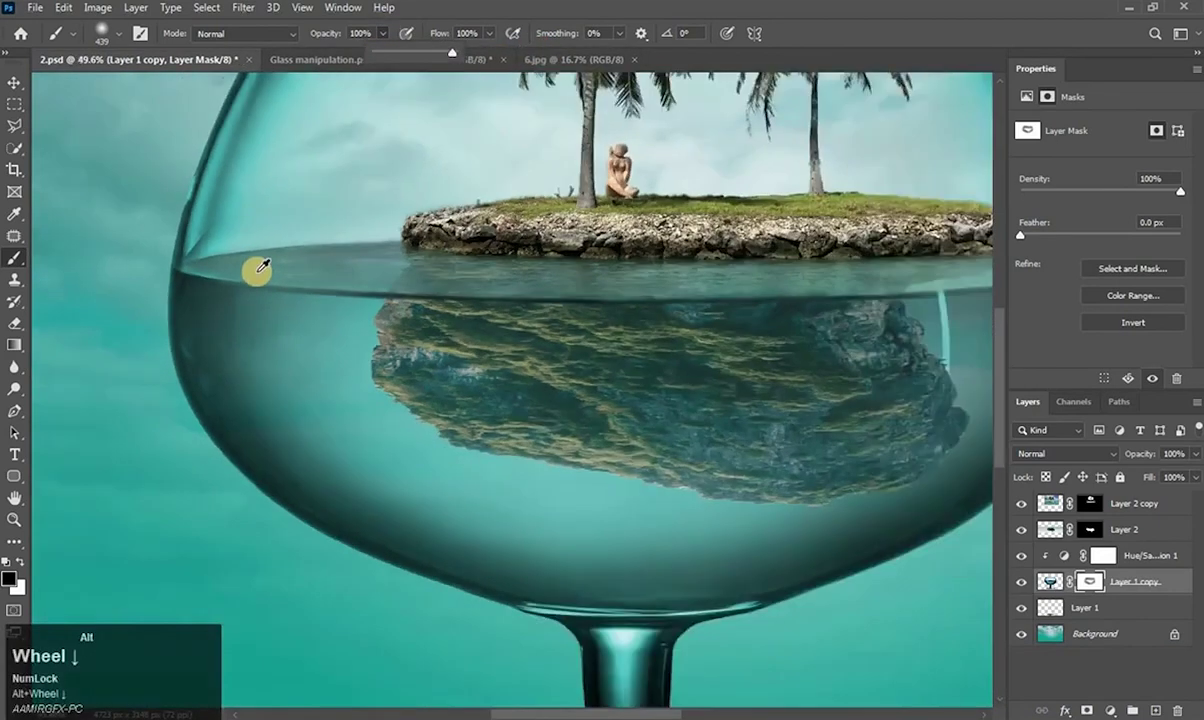
left_click(18, 565)
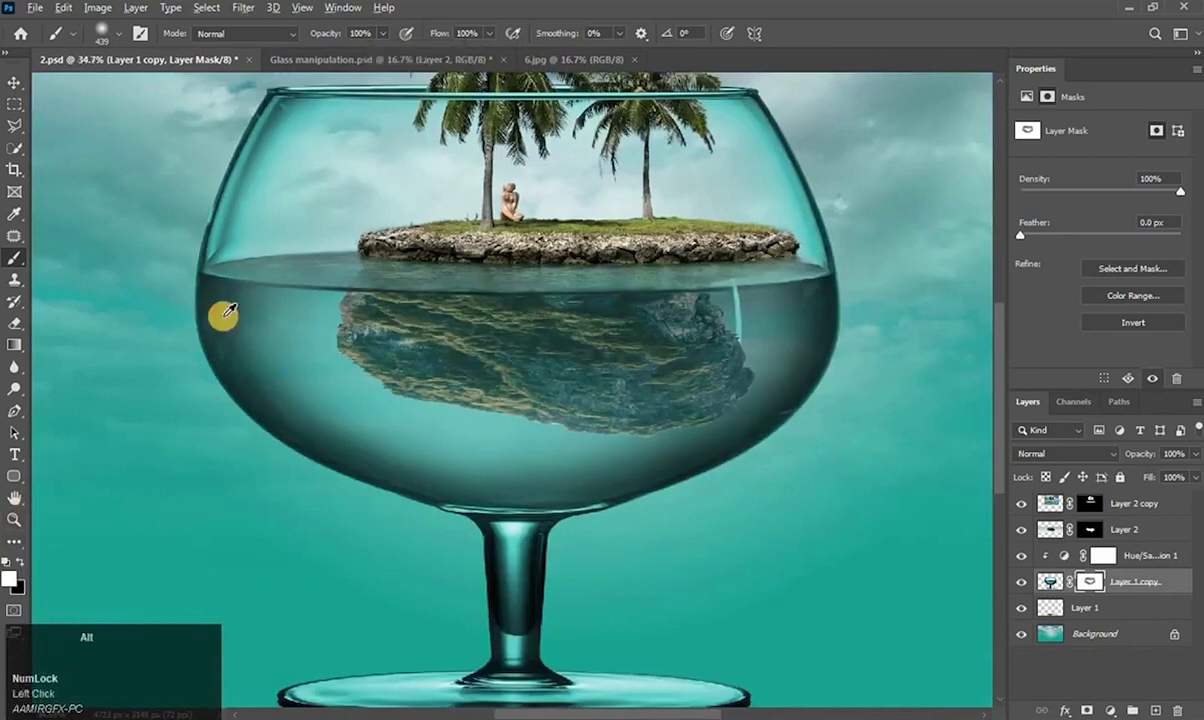
scroll(215, 314, "up", 5)
right_click(124, 228, "alt")
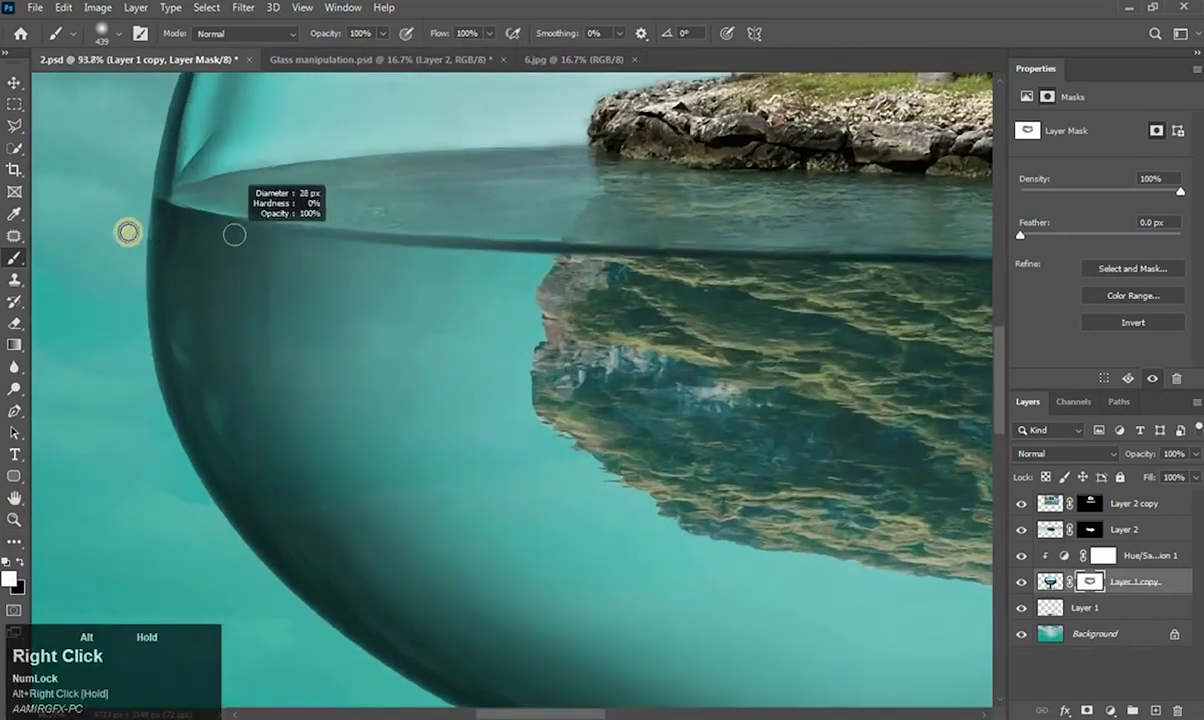
left_click_drag(320, 236, 648, 252)
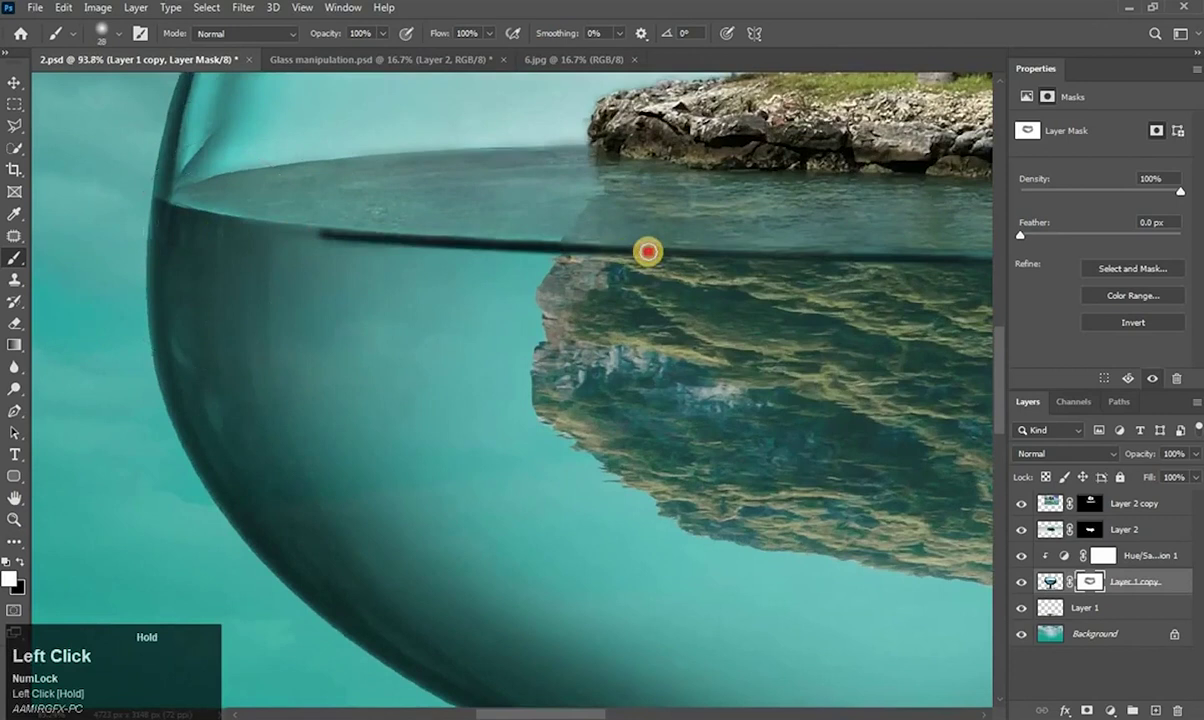
left_click_drag(324, 236, 199, 218)
key("ctrl+z")
- Restore the dark waterline up to the bowl's left edge by painting white on the mask with a 17 px brush
scroll(290, 214, "up", 4)
right_click(341, 251, "alt")
left_click_drag(330, 246, 200, 230)
mouse_move(287, 238)
left_mouse_down()
mouse_move(335, 240)
mouse_move(228, 223)
left_mouse_up()
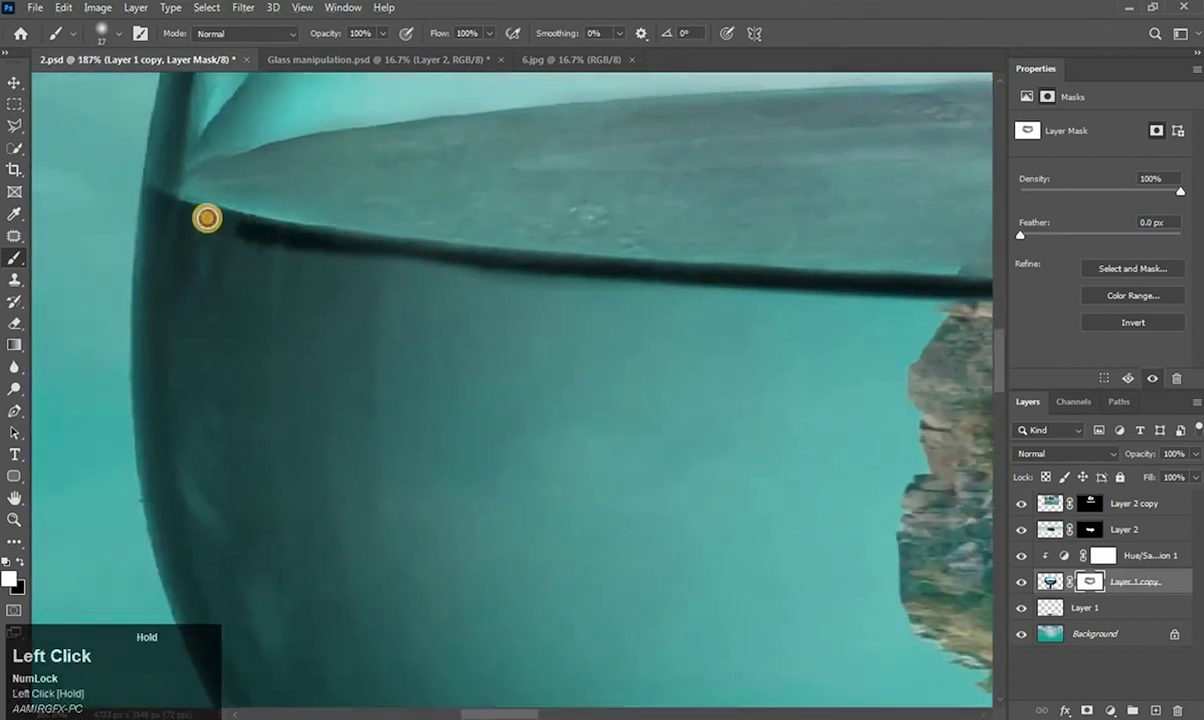
- Paint white on the glass mask with a 28 px brush along the bowl's lower-left outer edge to restore it
left_click_drag(144, 455, 97, 325)
right_click(91, 331, "alt")
left_click(196, 505)
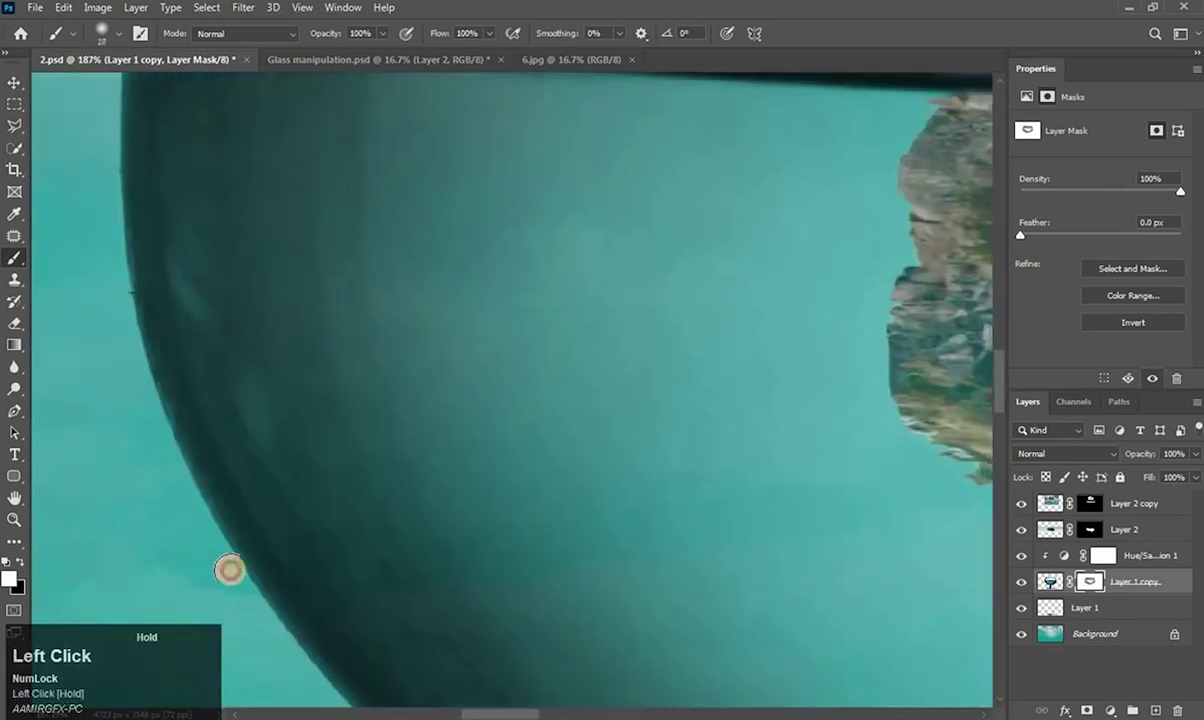
scroll(304, 253, "down", 4)
left_click(325, 191)
- Paint white on the glass mask with a 7 px brush to restore the dark waterline across the underwater rock
left_click_drag(978, 170, 622, 300)
scroll(322, 290, "up", 3)
right_click(247, 296, "alt")
left_click_drag(247, 296, 500, 304)
left_click_drag(820, 312, 70, 300)
left_click_drag(662, 300, 213, 311)
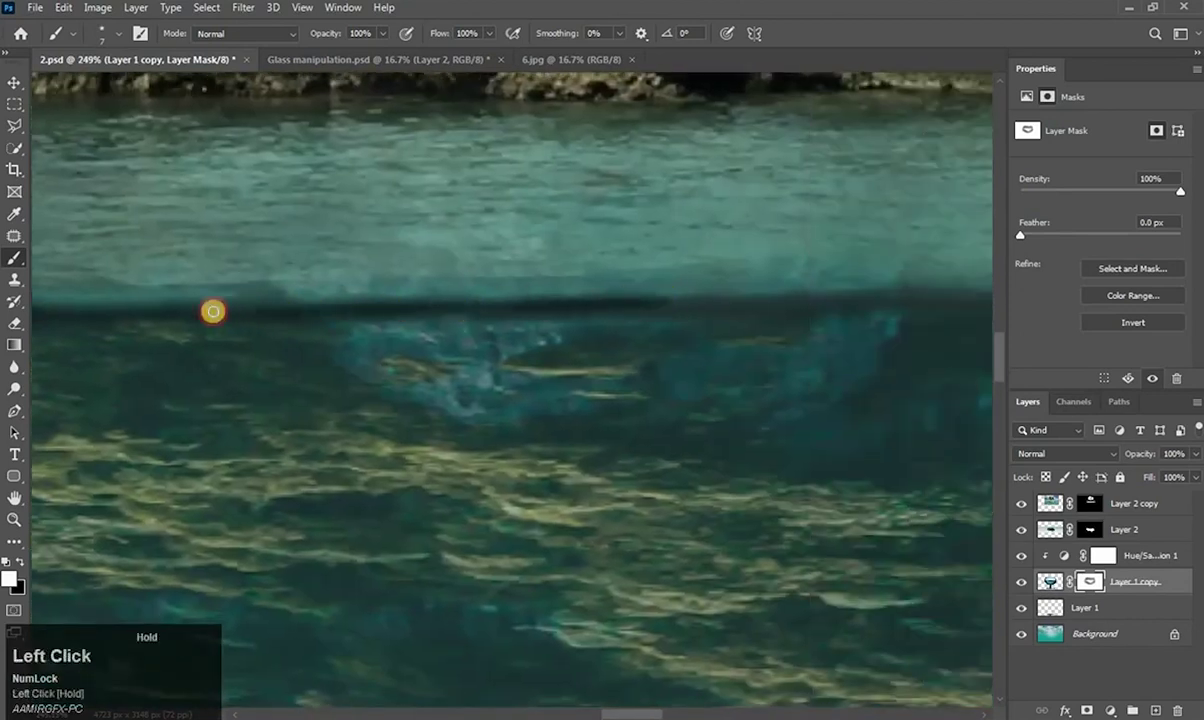
left_click_drag(750, 302, 876, 301)
left_click_drag(876, 301, 343, 304)
- Continue restoring the dark waterline past the rock toward the bowl's right side, using white and a 13 px brush
left_click_drag(360, 305, 850, 293)
mouse_move(840, 293)
left_mouse_down()
mouse_move(654, 306)
mouse_move(724, 289)
mouse_move(679, 287)
left_mouse_up()
mouse_move(535, 292)
left_mouse_down()
mouse_move(379, 309)
mouse_move(494, 312)
mouse_move(890, 270)
left_mouse_up()
key("space")
left_click_drag(754, 318, 334, 348)
mouse_move(873, 266)
left_mouse_down()
mouse_move(919, 254)
mouse_move(433, 321)
mouse_move(178, 327)
mouse_move(443, 325)
mouse_move(357, 330)
left_mouse_up()
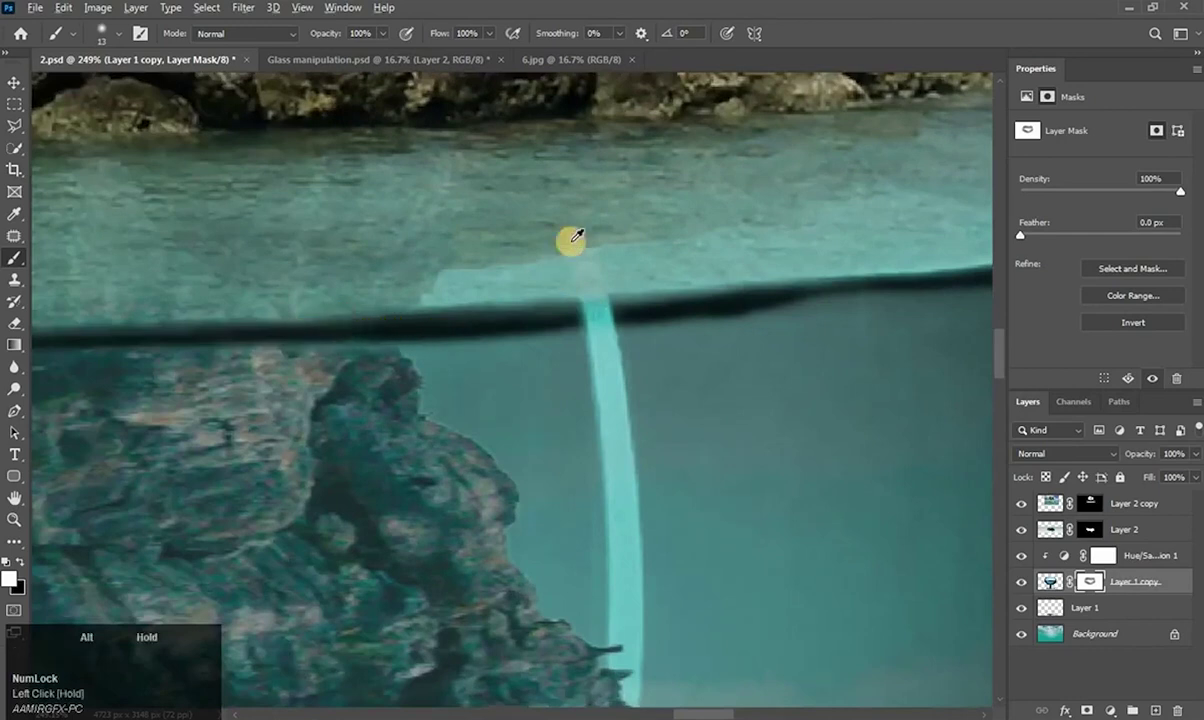
scroll(613, 201, "down", 5)
scroll(437, 354, "down", 3)
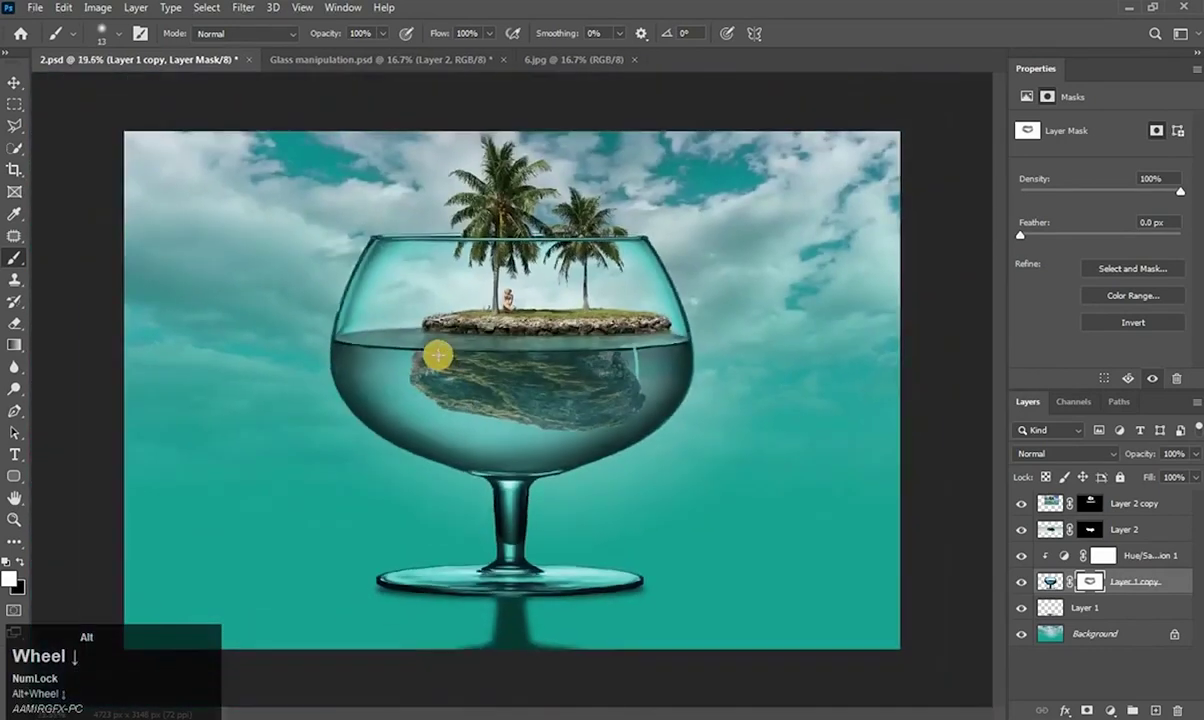
- Bring the water texture from 9.jpg into 2.psd above the wine glass layer and clip it to the glass
key("v")
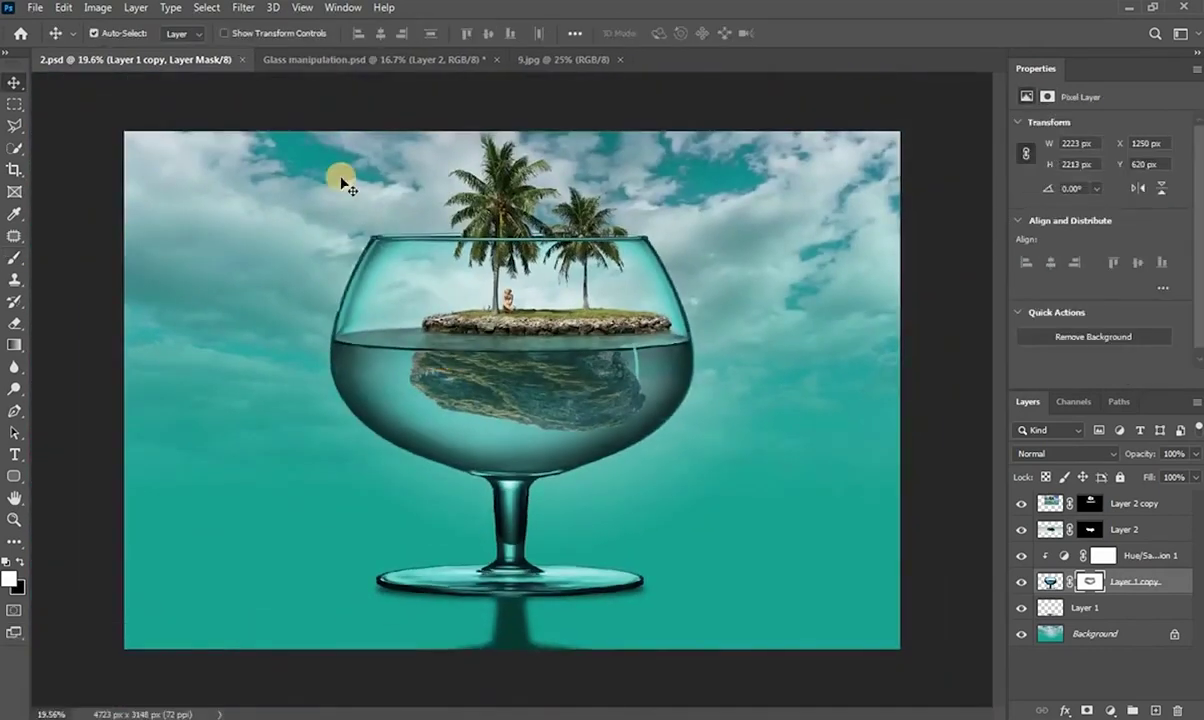
left_click(570, 57)
left_click_drag(504, 264, 486, 347)
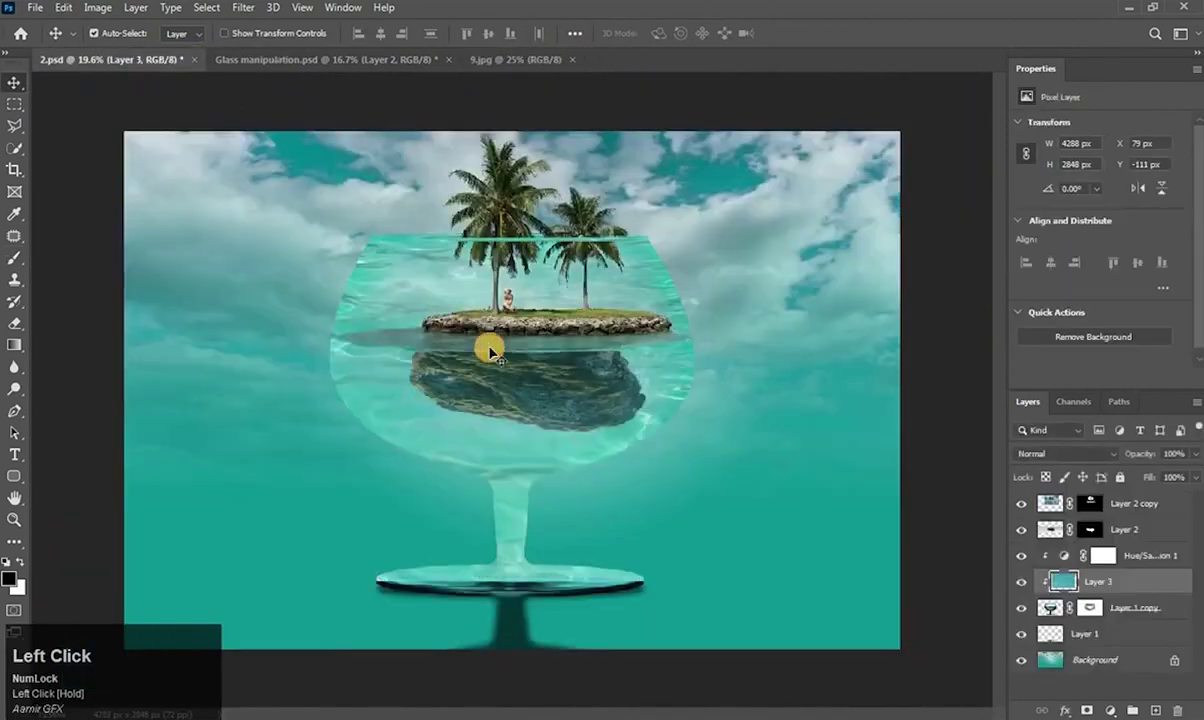
- Scale the water texture to 2223 × 885 px over the bowl's lower half and set its blend mode to Overlay
key("ctrl+t")
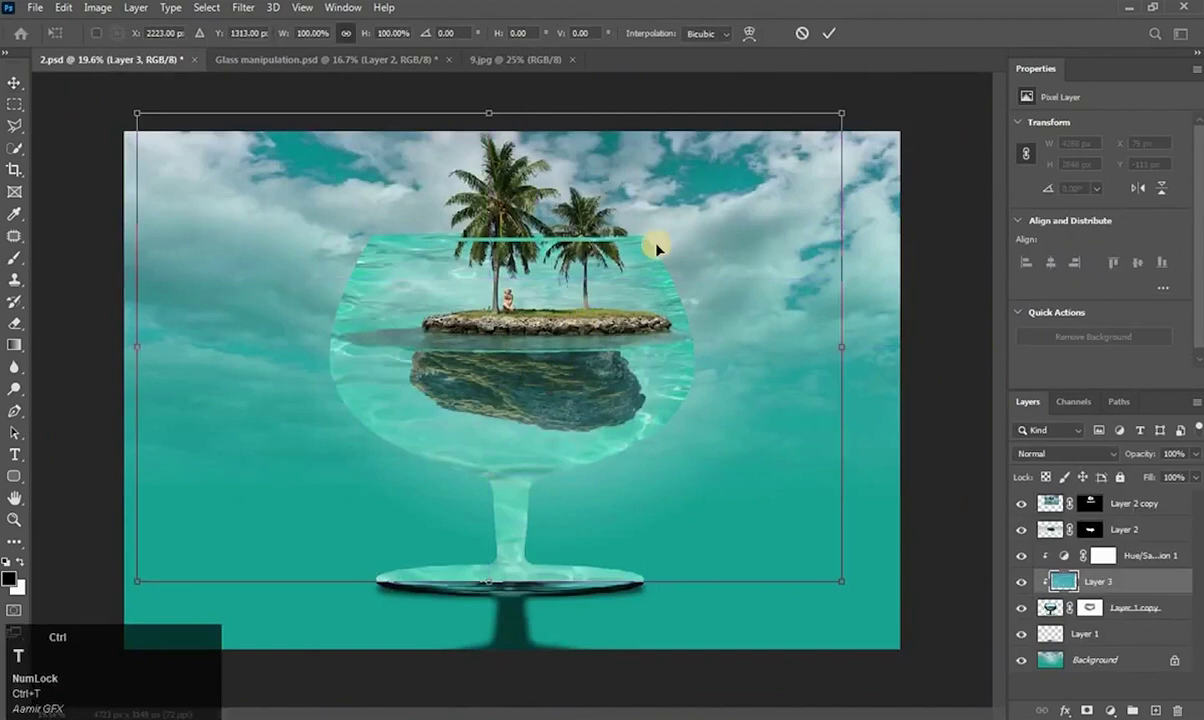
left_click_drag(846, 109, 580, 455)
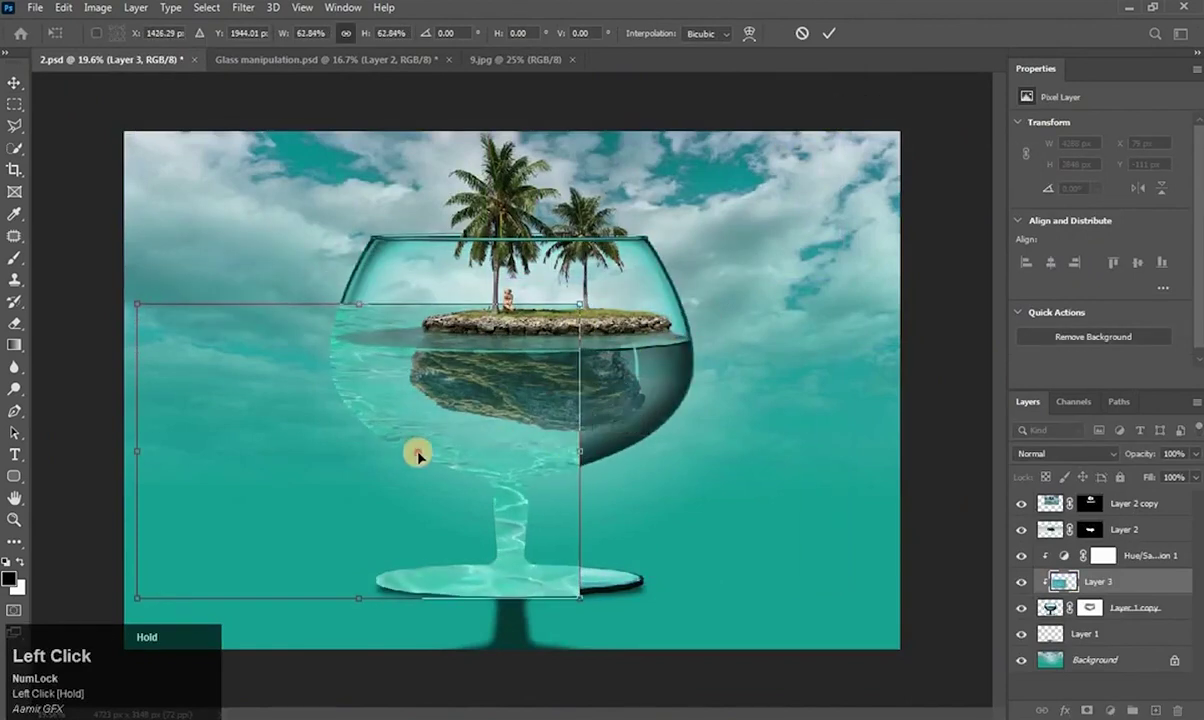
left_click_drag(390, 457, 512, 457)
left_click_drag(484, 316, 478, 329)
left_click_drag(482, 598, 518, 484)
left_click_drag(261, 408, 336, 409)
left_click_drag(711, 404, 706, 403)
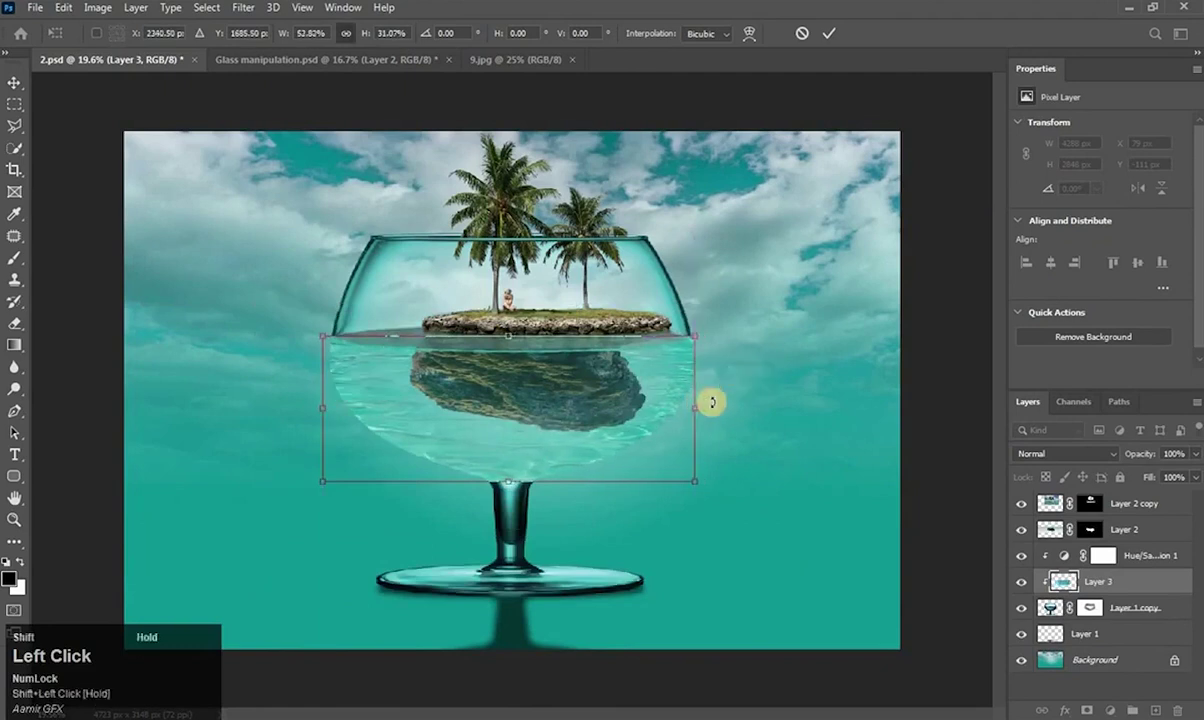
left_click_drag(331, 409, 333, 408)
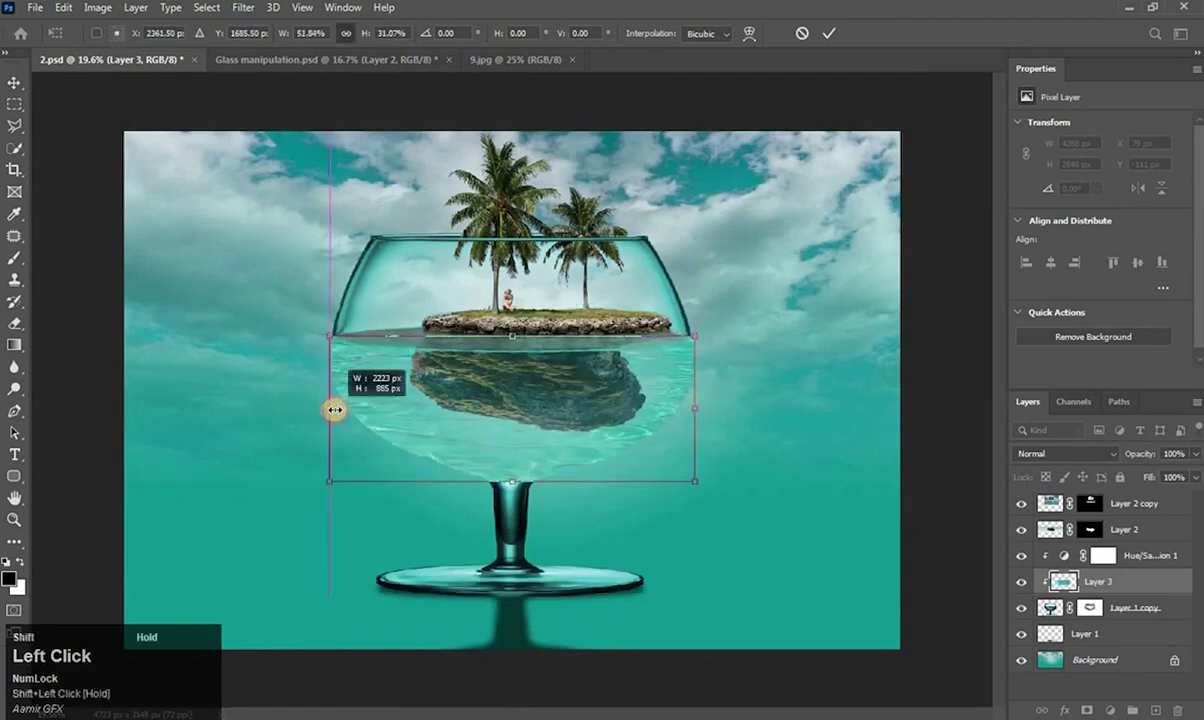
left_click(14, 82)
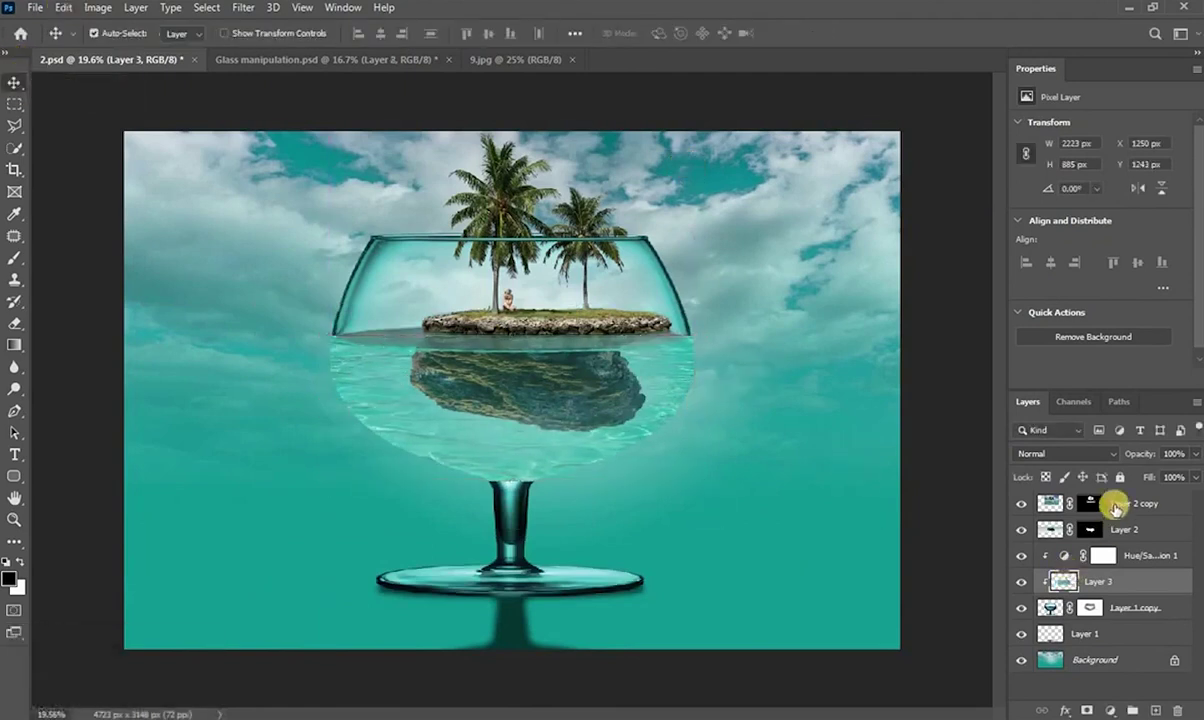
left_click(1116, 456)
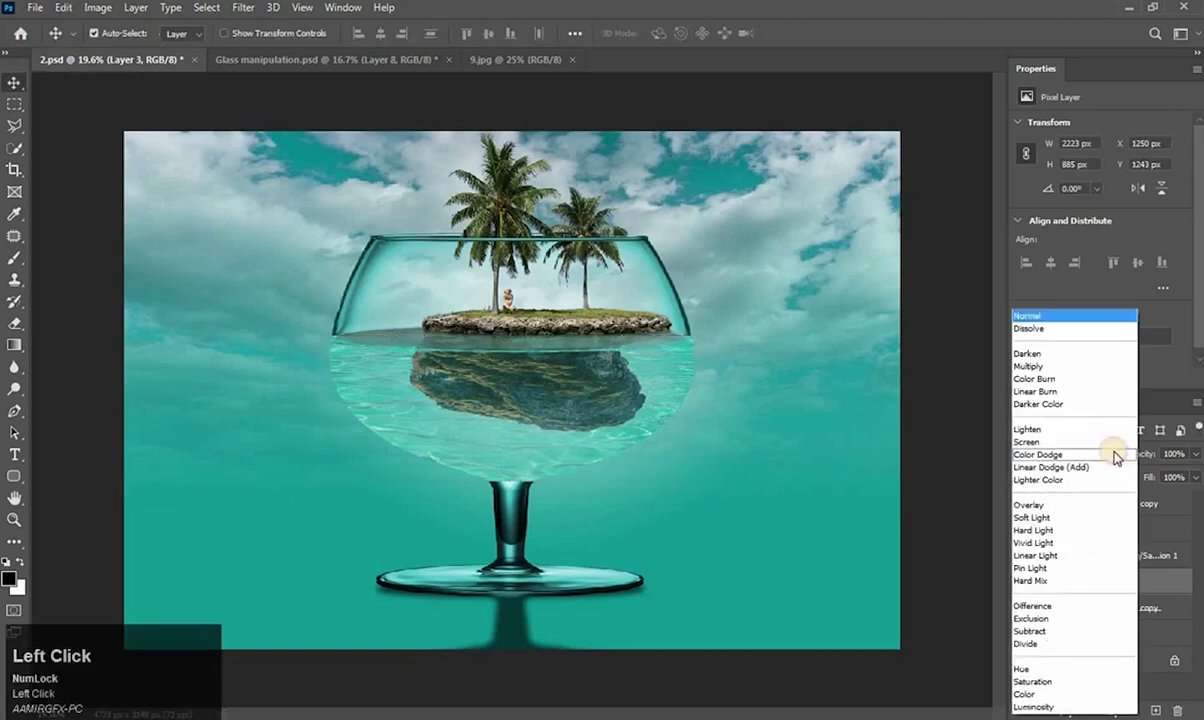
left_click(1060, 503)
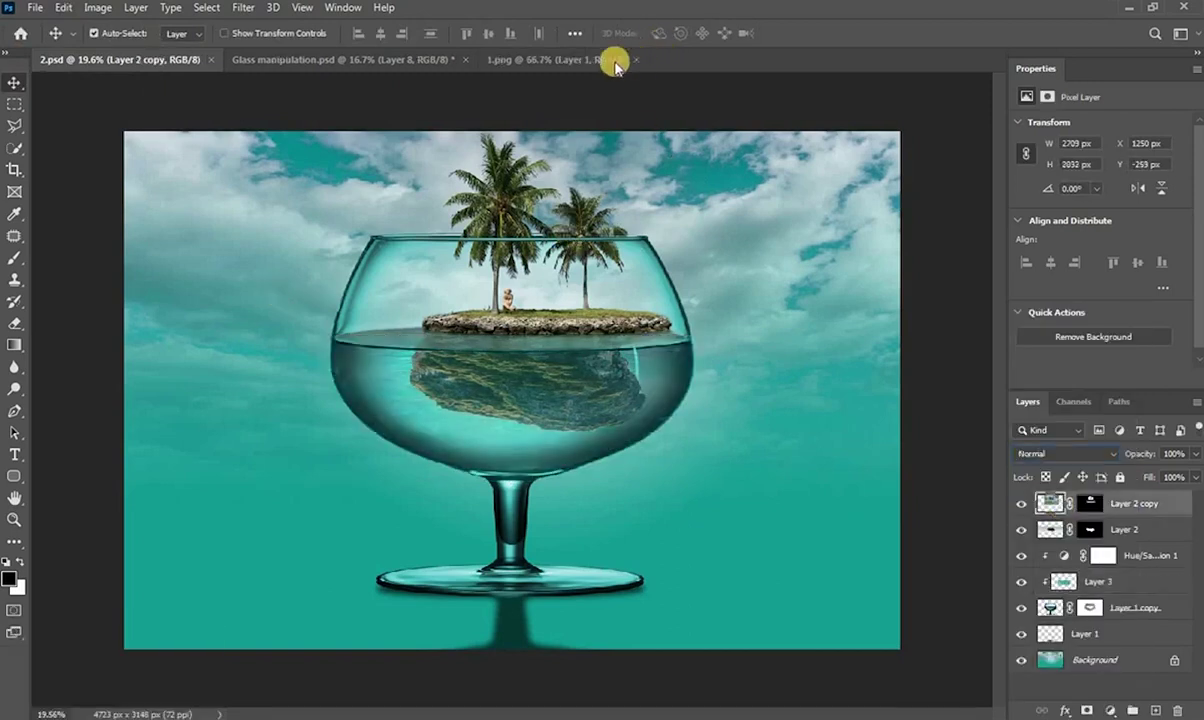
- Bring the striped fish from 1.png onto the top of 2.psd, rotate them -6.43° and position them in the glass's water
left_click(577, 59)
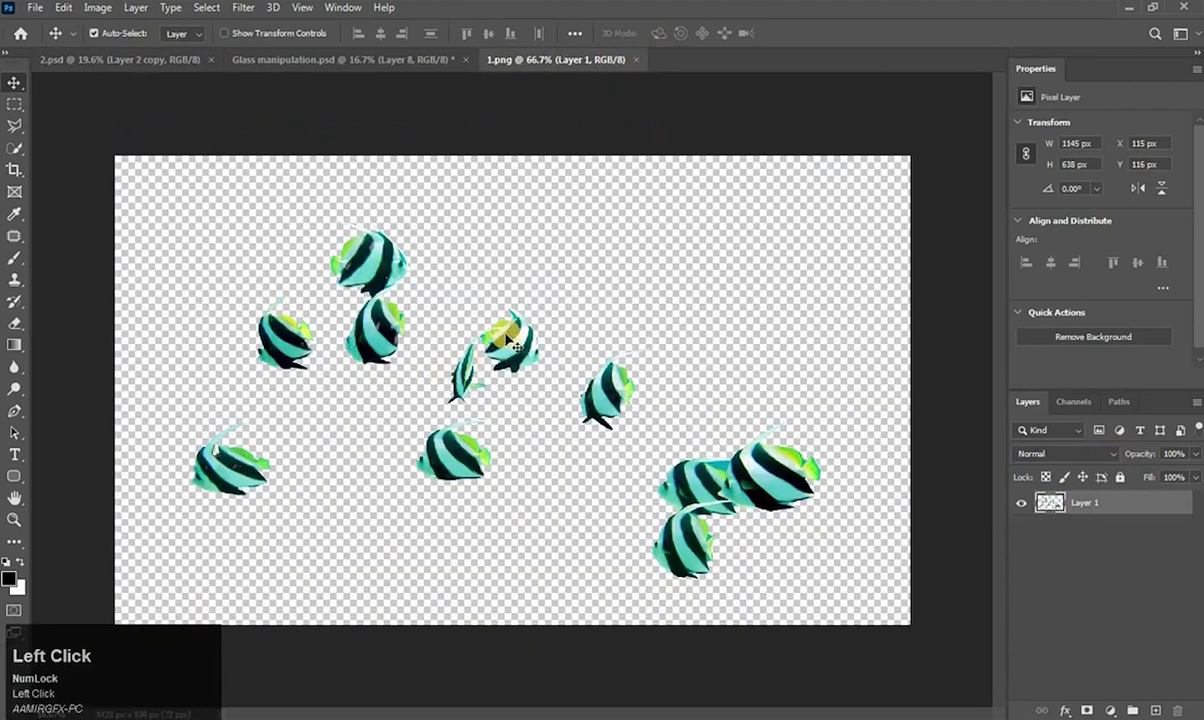
left_click_drag(518, 355, 527, 389)
key("ctrl+t")
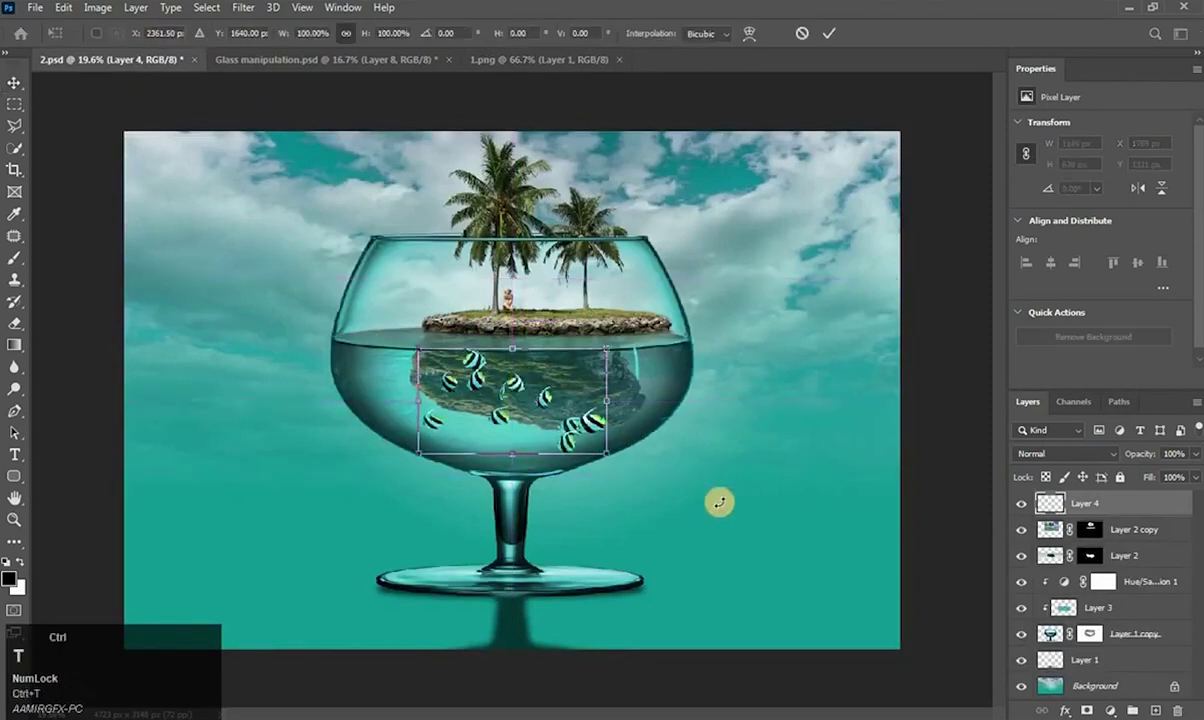
left_click_drag(637, 484, 656, 476)
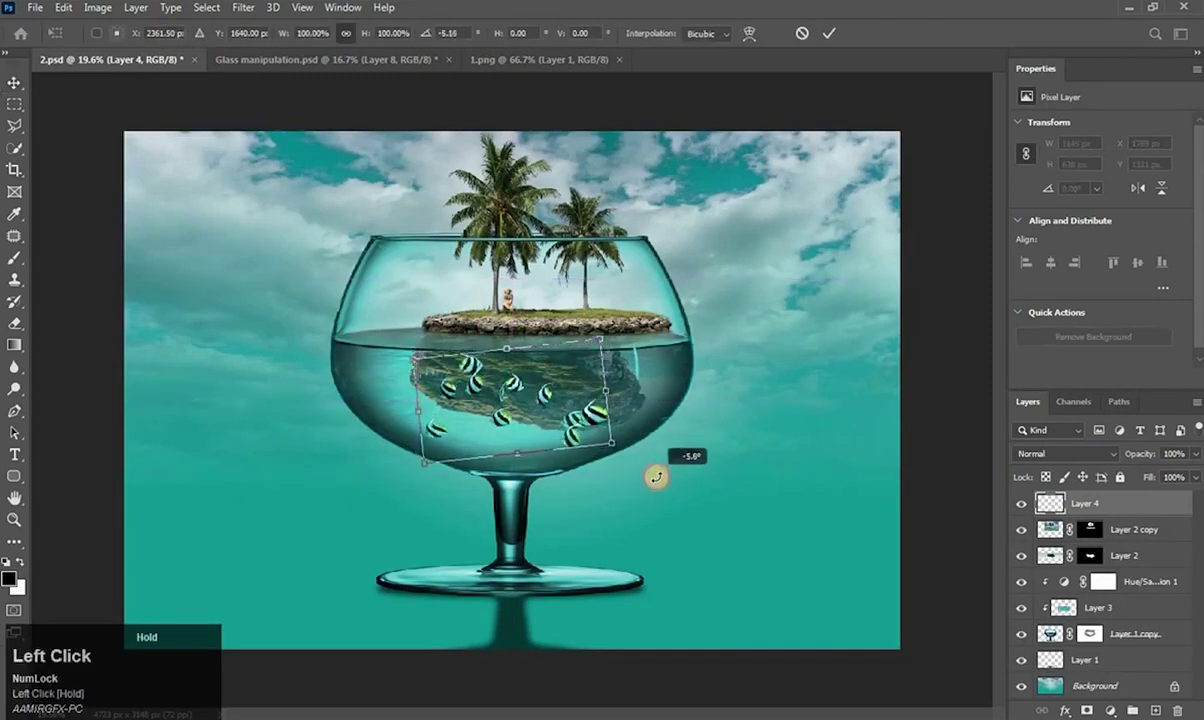
mouse_move(578, 422)
left_mouse_down()
mouse_move(594, 420)
mouse_move(587, 409)
left_mouse_up()
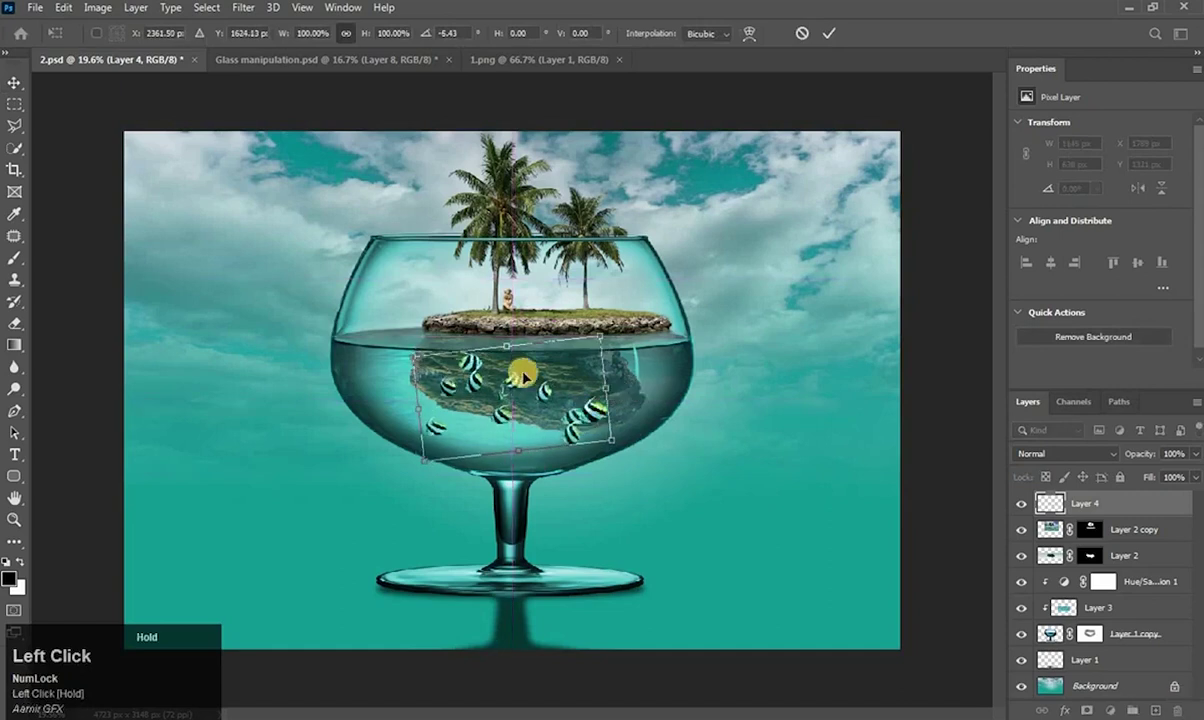
left_click(14, 83)
- Duplicate the water texture, Layer 3, above the fish layer and clip the copy to the fish
scroll(504, 372, "up", 8)
left_click_drag(417, 334, 468, 325)
scroll(551, 344, "down", 3)
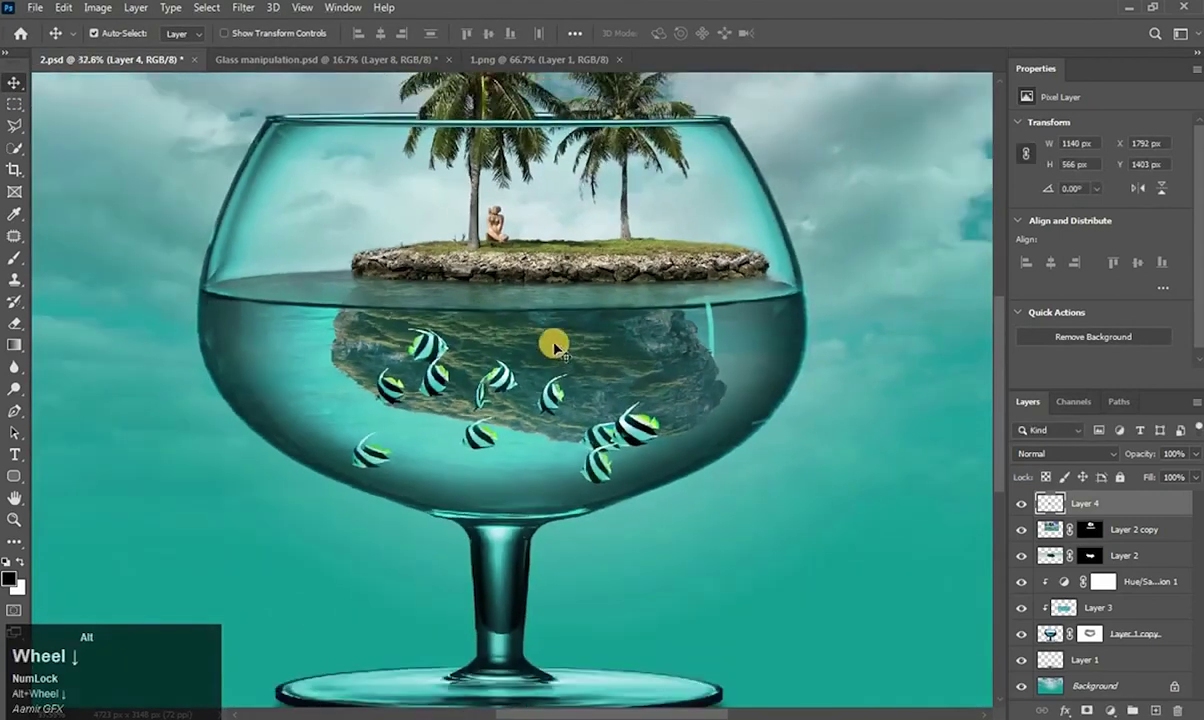
left_click_drag(1060, 607, 1078, 490)
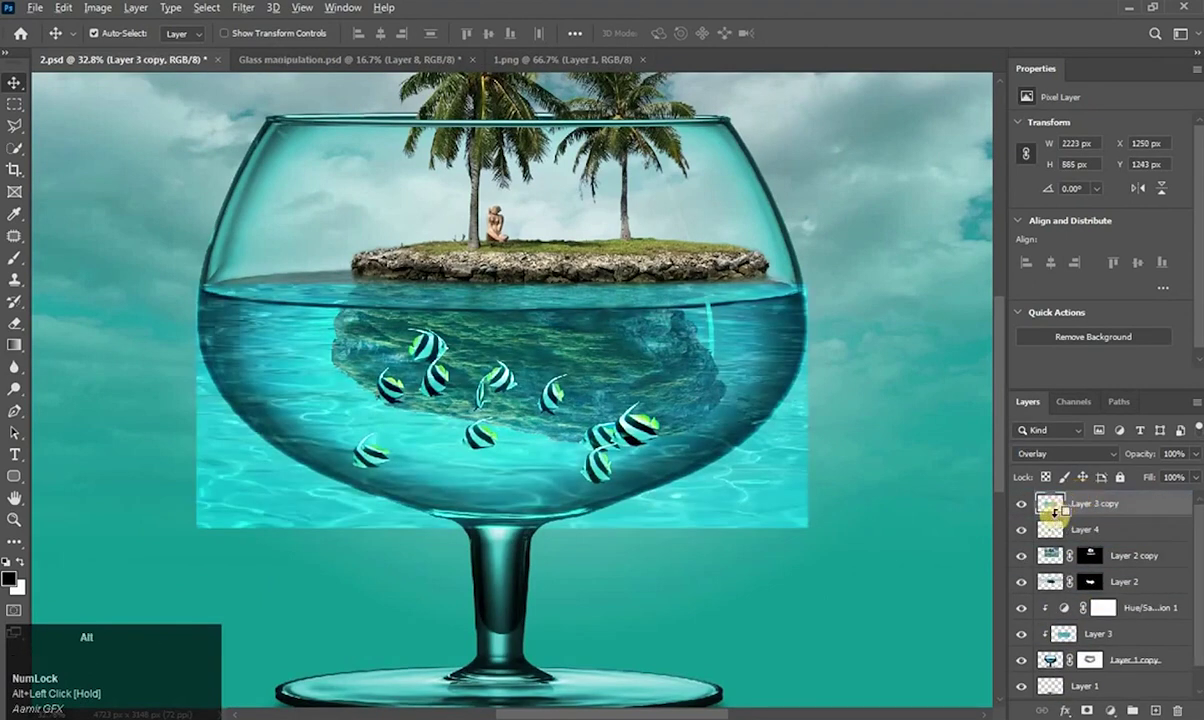
left_click(1054, 513, "alt")
- Lower the opacity of the fish layer, Layer 4, to about 86% and select the underwater rock layer, Layer 2
left_click(1056, 525)
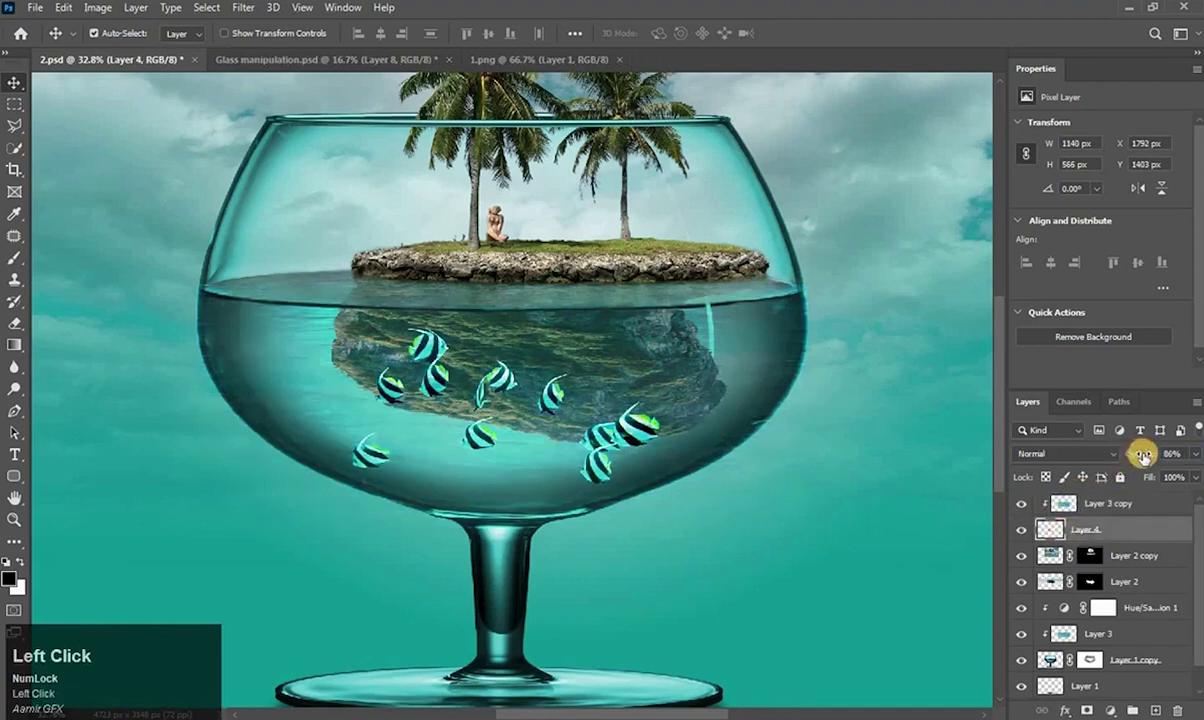
left_click(594, 398)
left_click(14, 519)
left_click(541, 300, "alt")
left_click(541, 300, "alt")
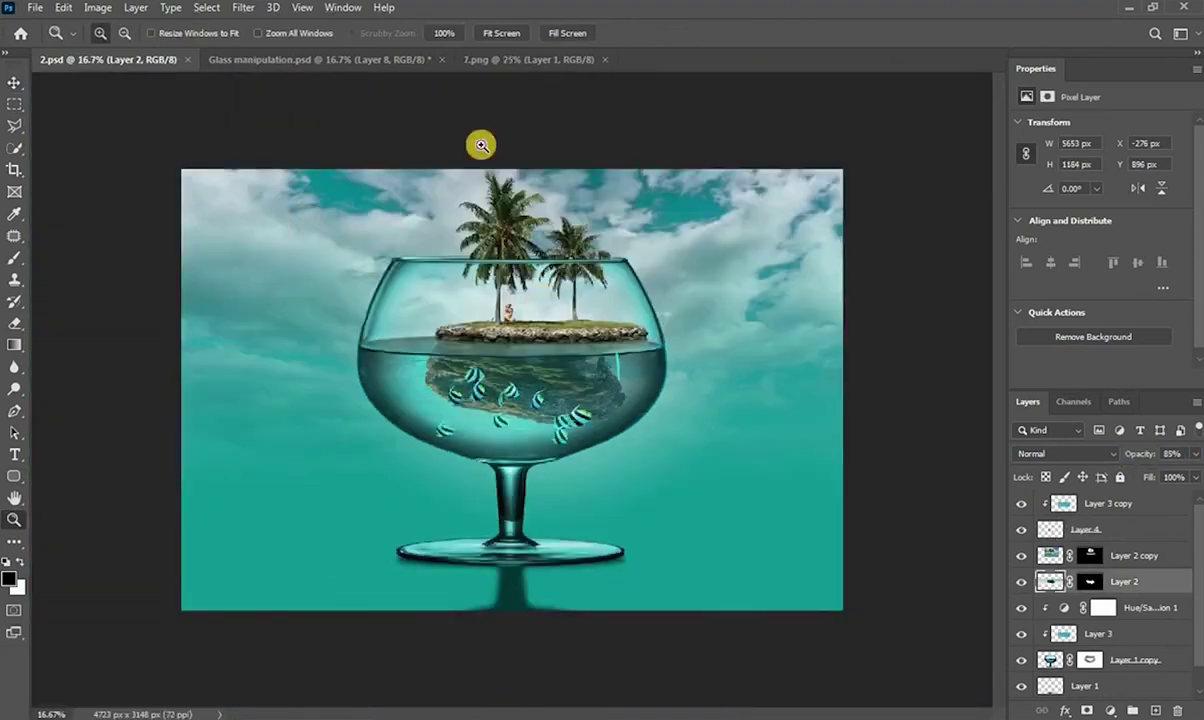
- Bring the green birds from 7.png into 2.psd above Layer 2, scale them down and place them in the sky left of the palms
left_click(560, 60)
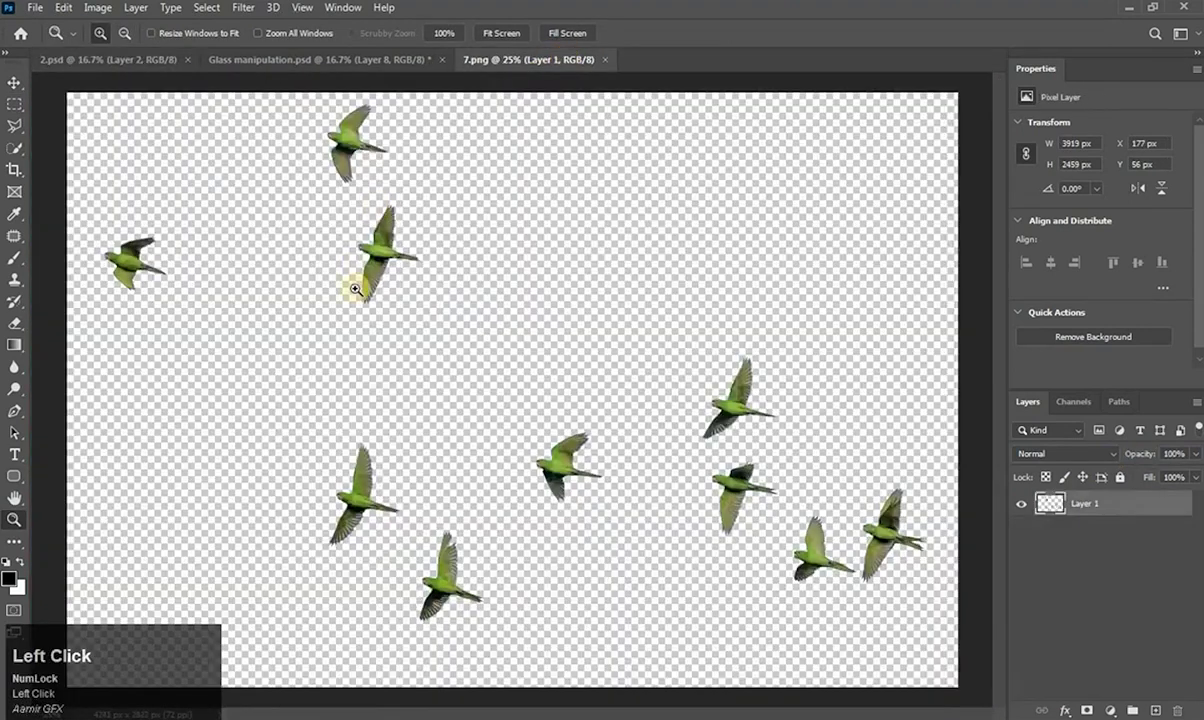
left_click(15, 83)
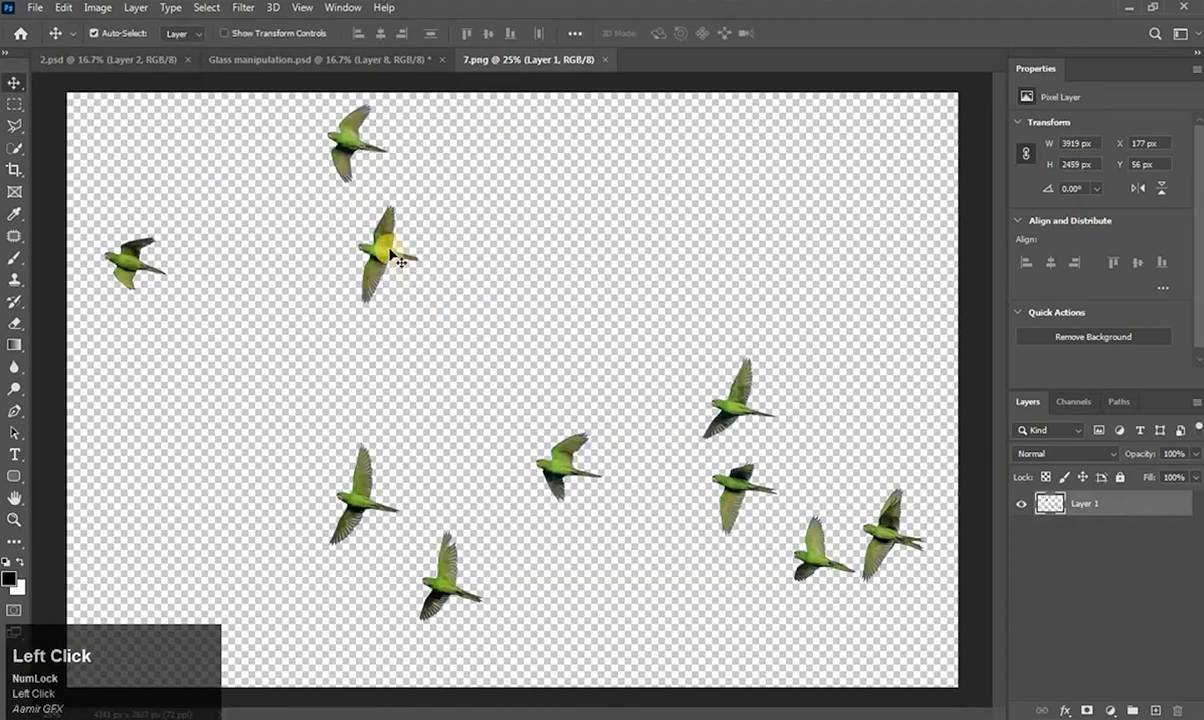
left_click_drag(175, 82, 225, 128)
left_click_drag(366, 265, 366, 265)
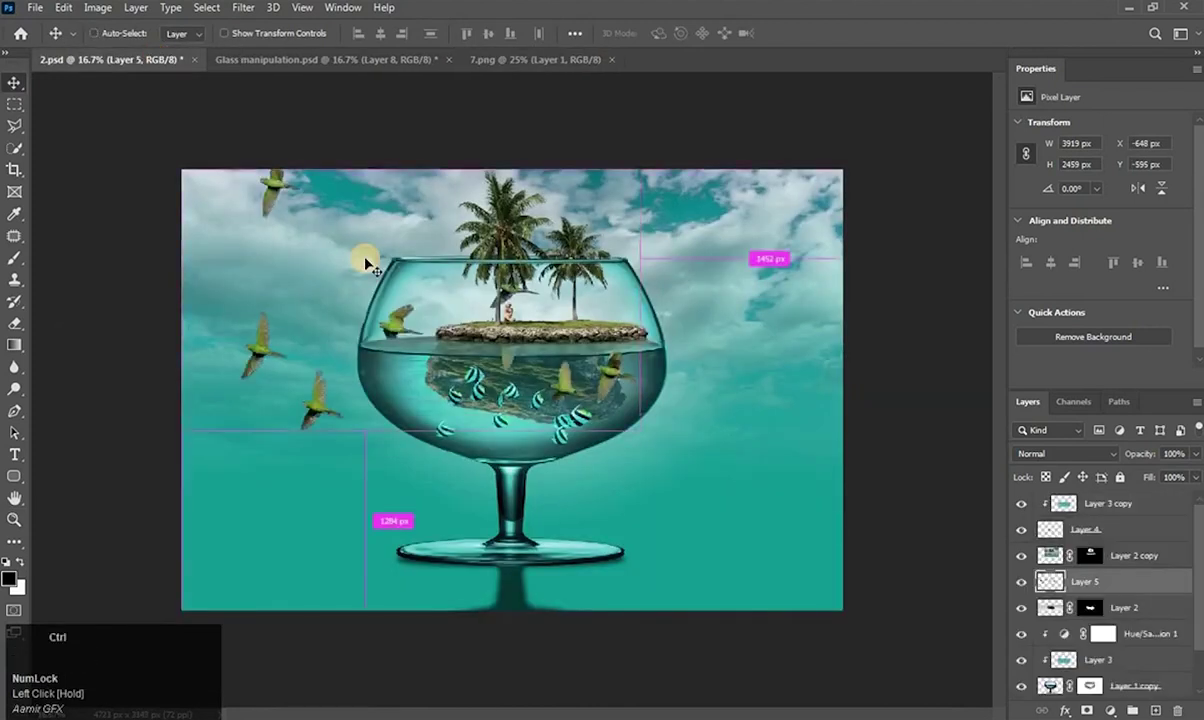
key("ctrl+t")
left_click_drag(87, 433, 413, 235)
left_click(14, 82)
- Paint on the wine glass layer's mask over the water left of and below the rock with a large soft brush at 16% opacity
left_click(487, 380)
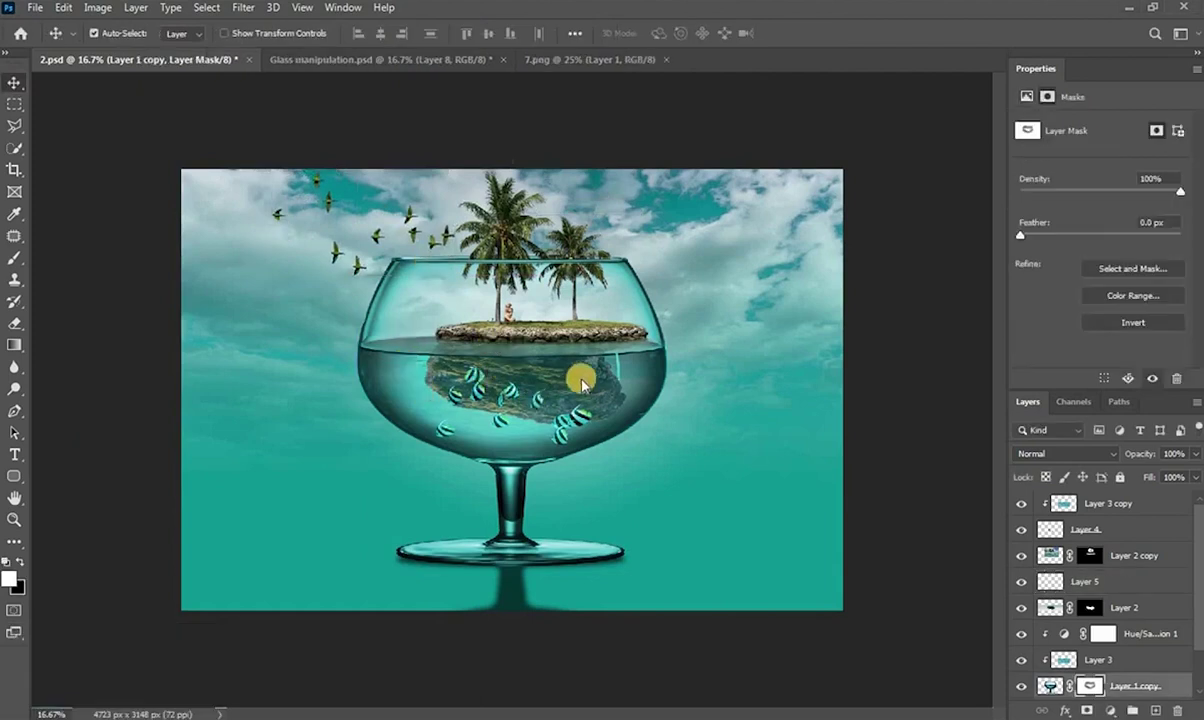
left_click(471, 356)
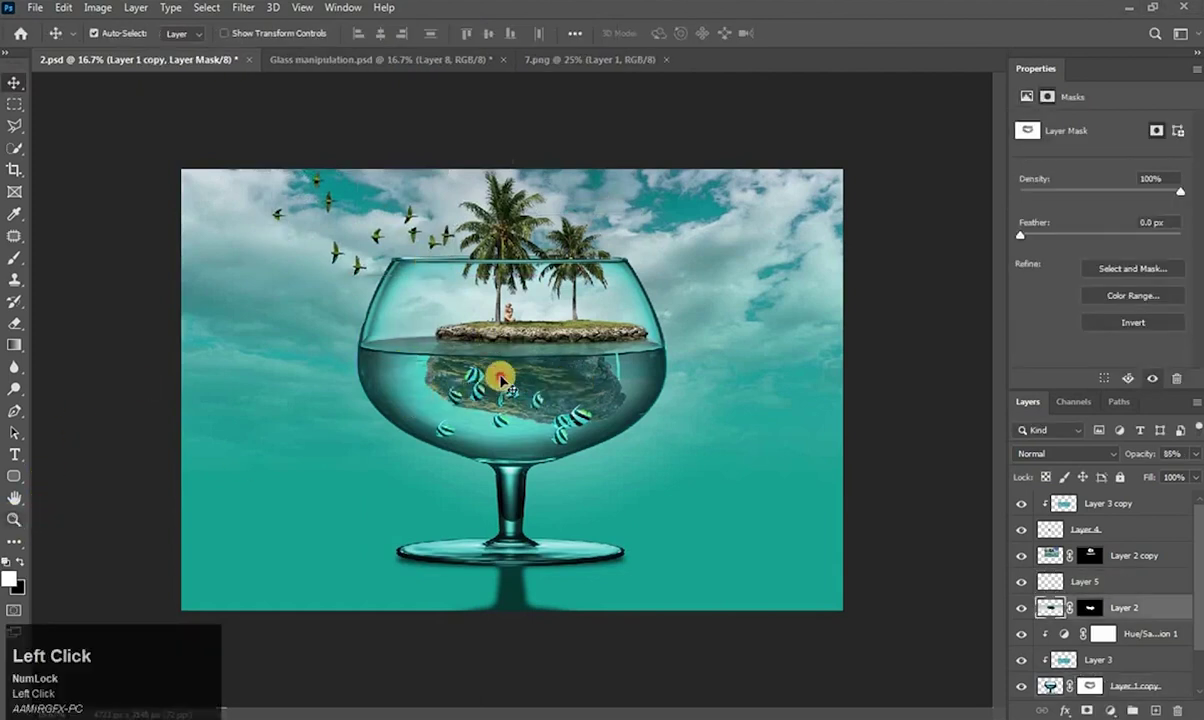
left_click(15, 518)
left_click(472, 348)
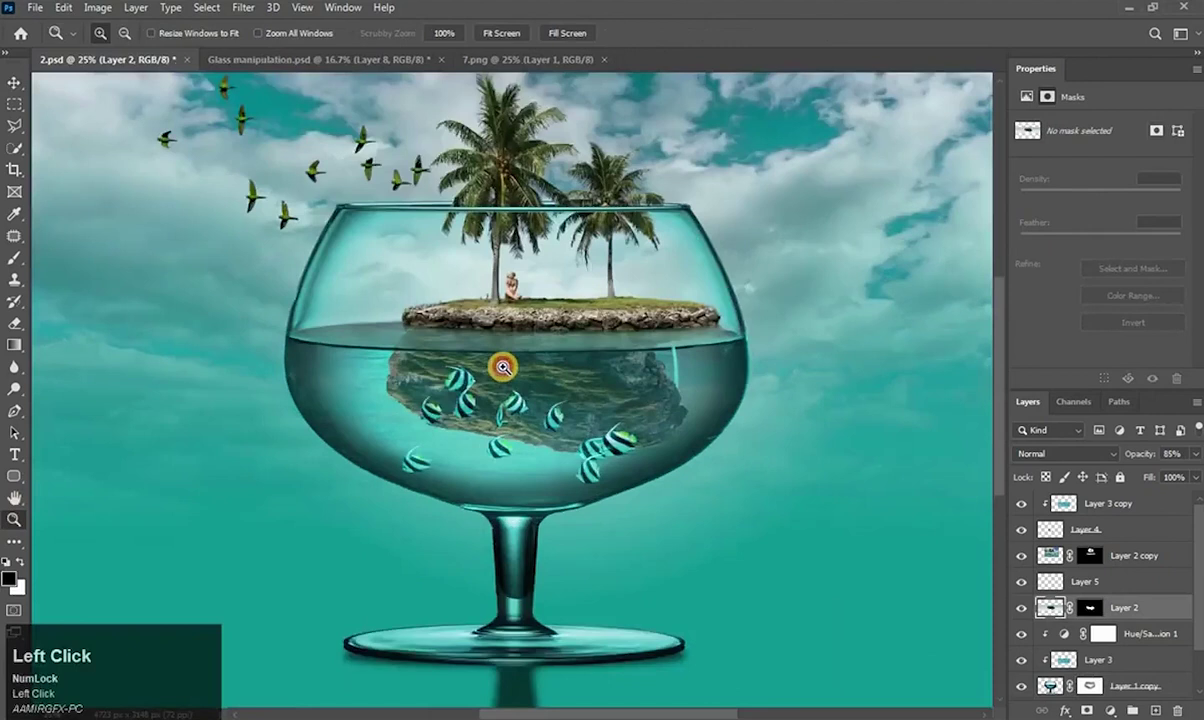
left_click(472, 348)
scroll(1120, 580, "down", 2)
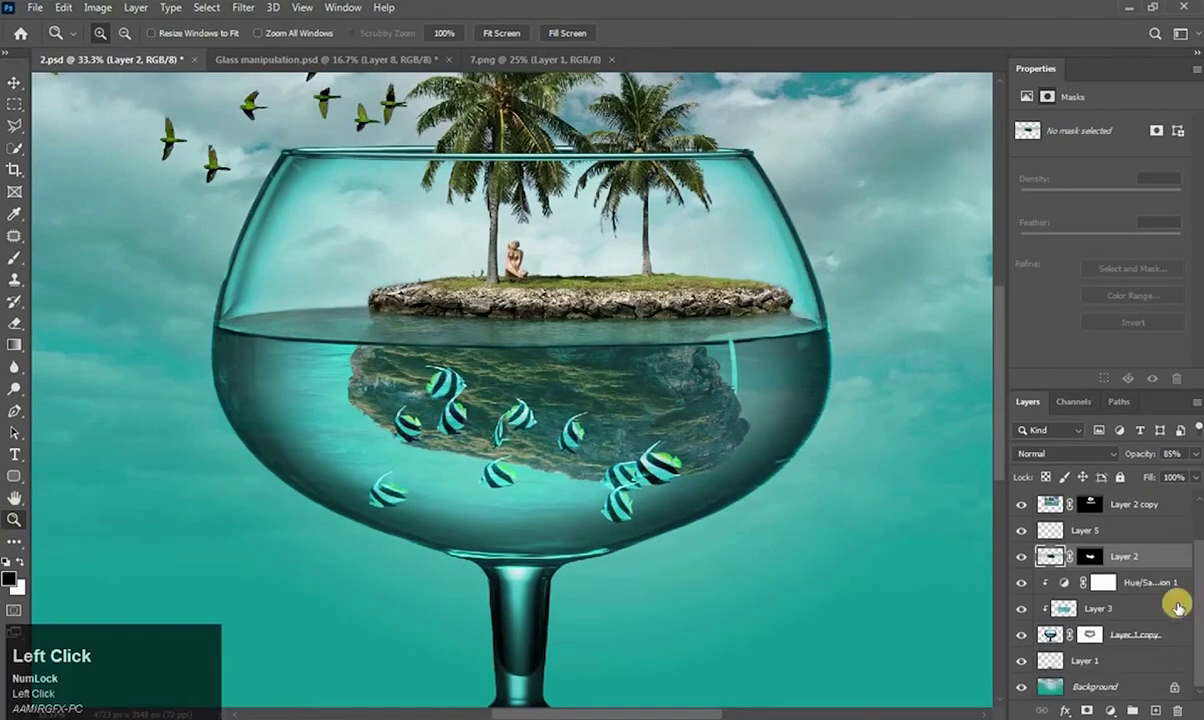
left_click(1090, 635)
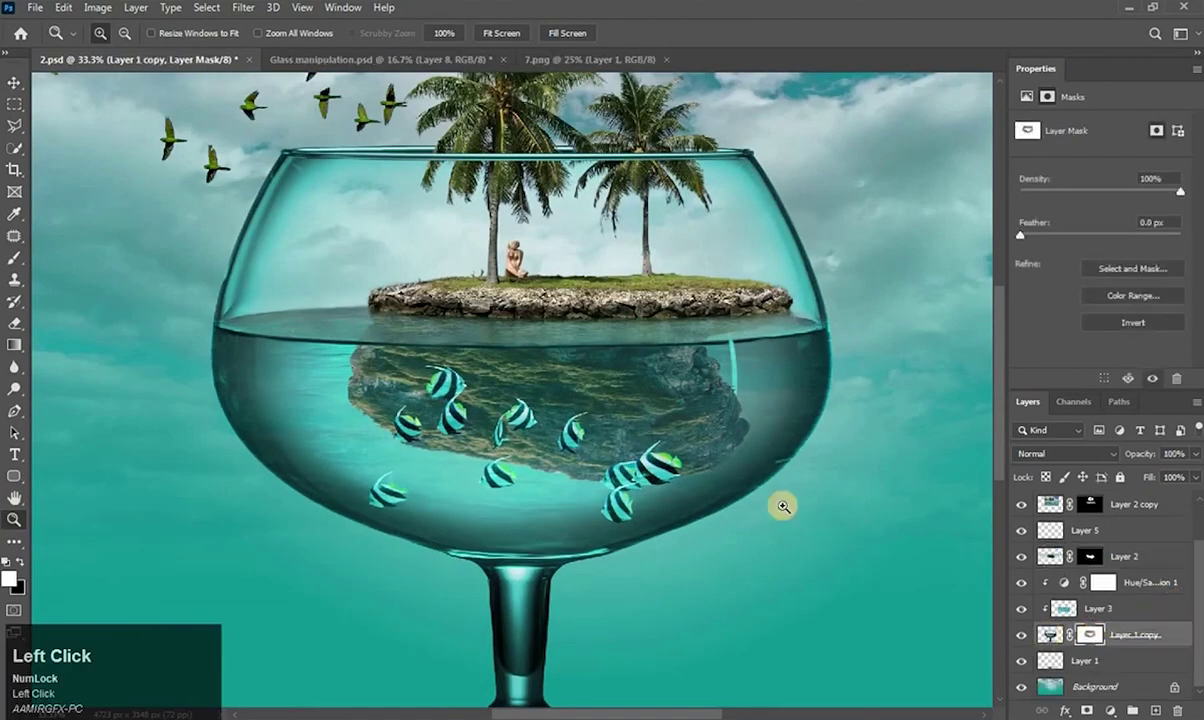
left_click(15, 258)
left_click(381, 33)
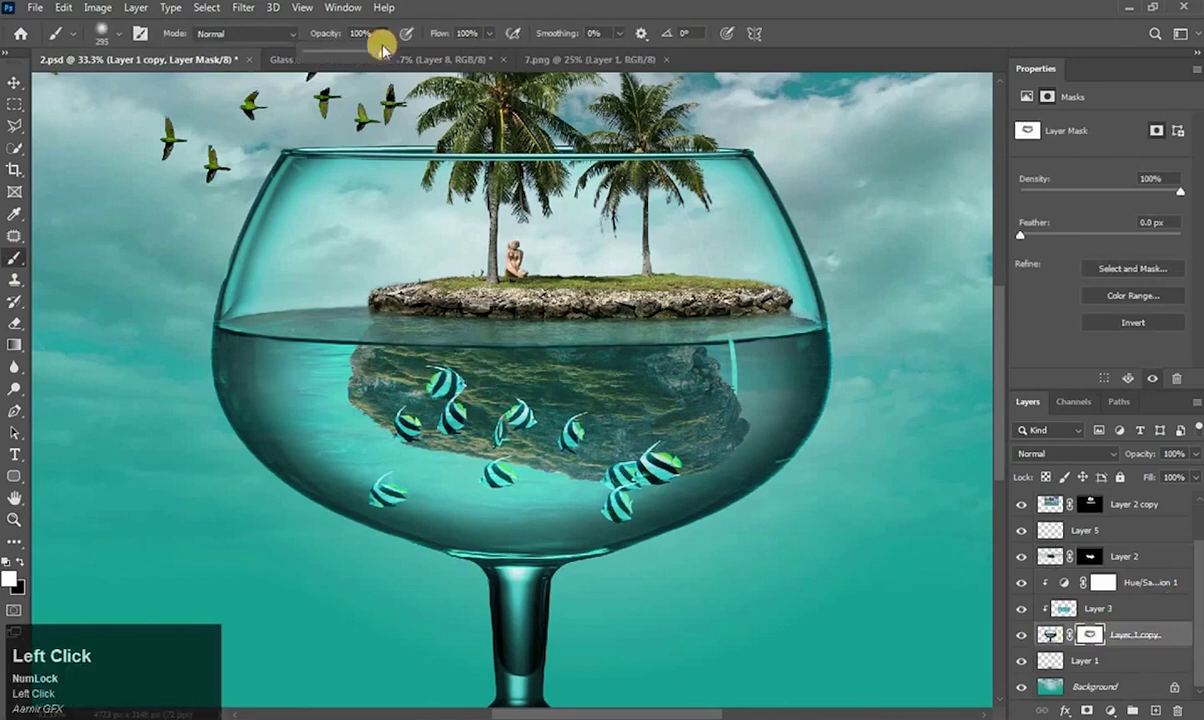
left_click_drag(381, 51, 321, 62)
right_click(3, 610, "alt")
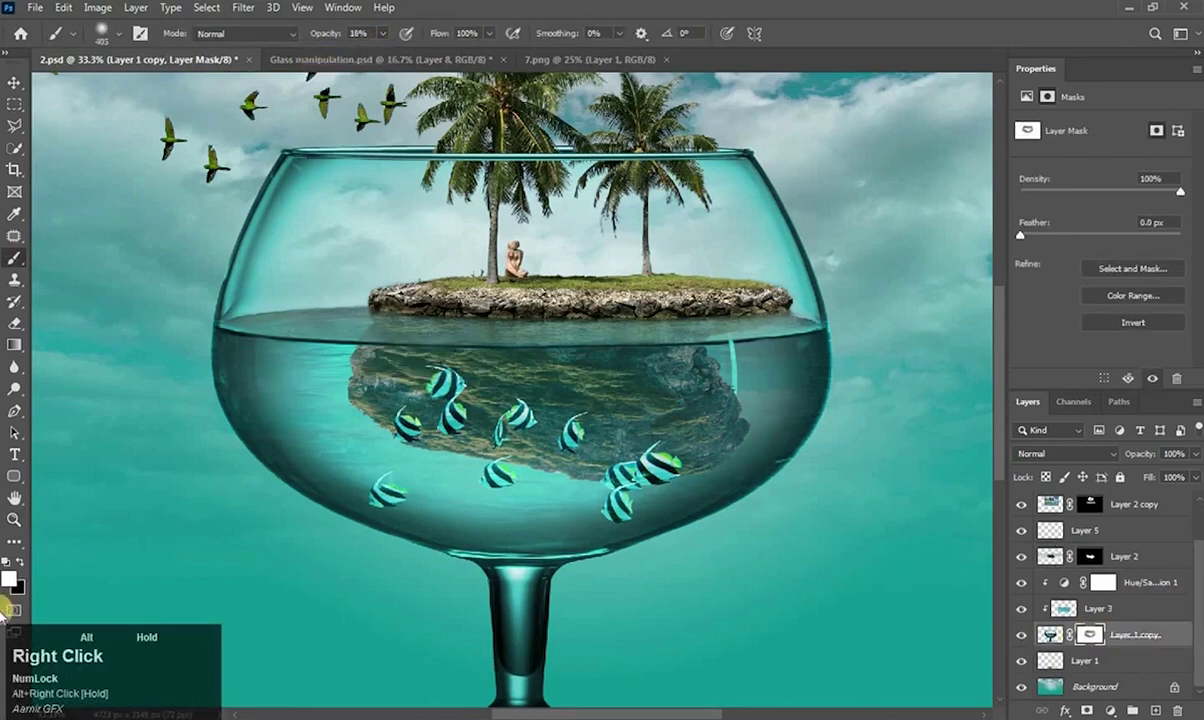
left_click_drag(333, 393, 352, 398)
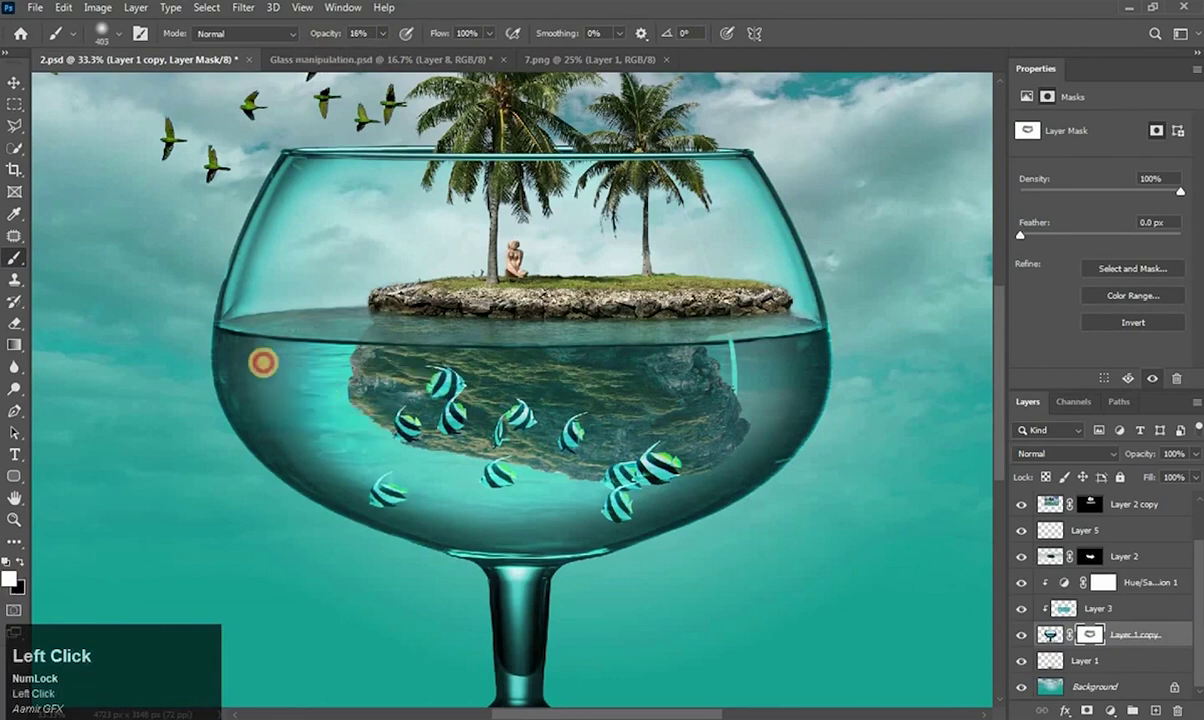
mouse_move(263, 363)
left_mouse_down()
mouse_move(339, 432)
mouse_move(439, 467)
left_mouse_up()
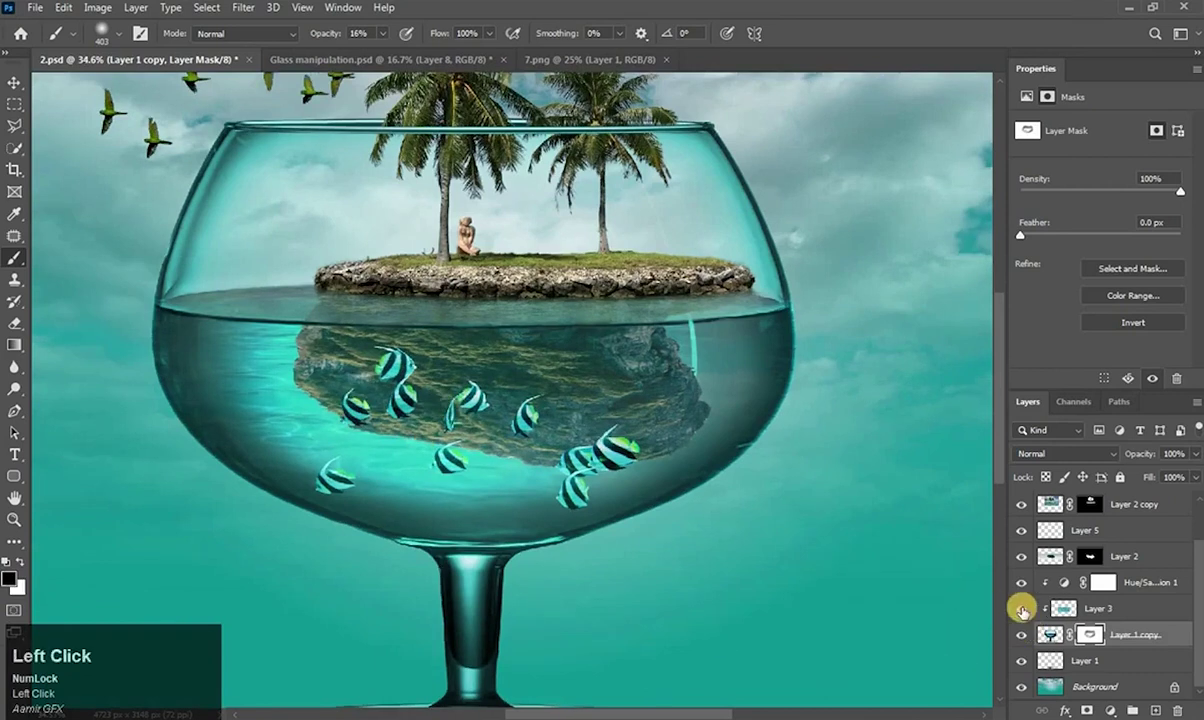
left_click(15, 518)
left_click(463, 399, "alt")
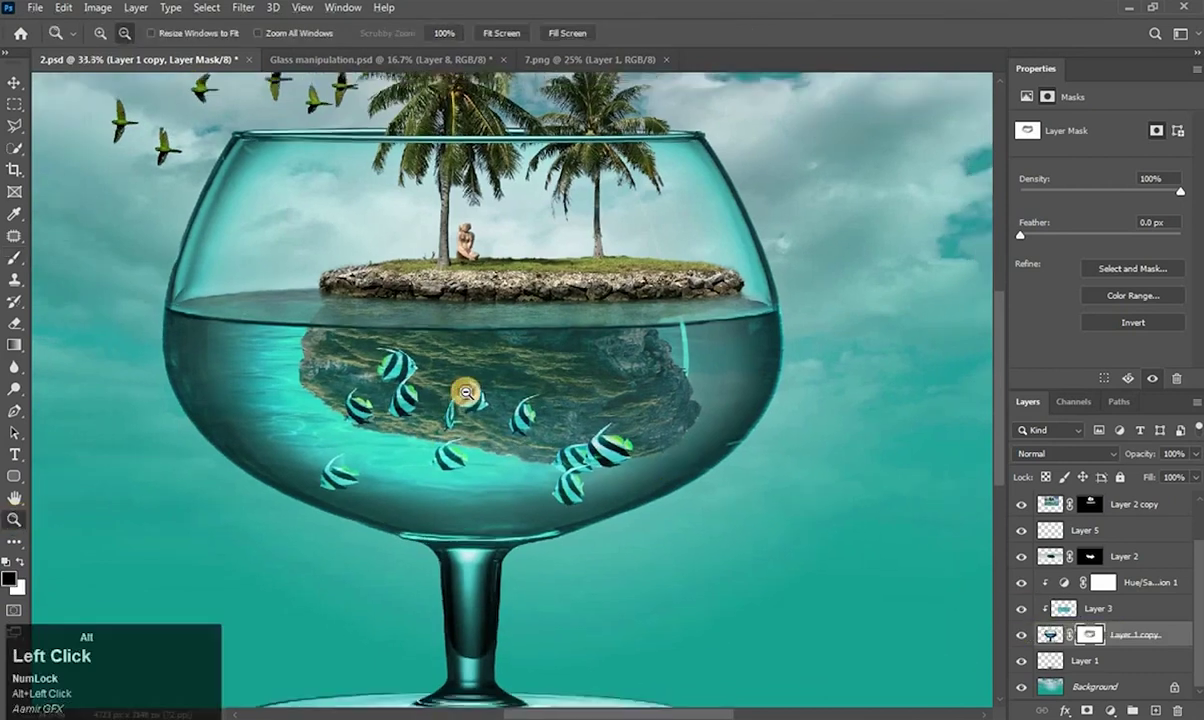
left_click(465, 396, "alt")
left_click(471, 395, "alt")
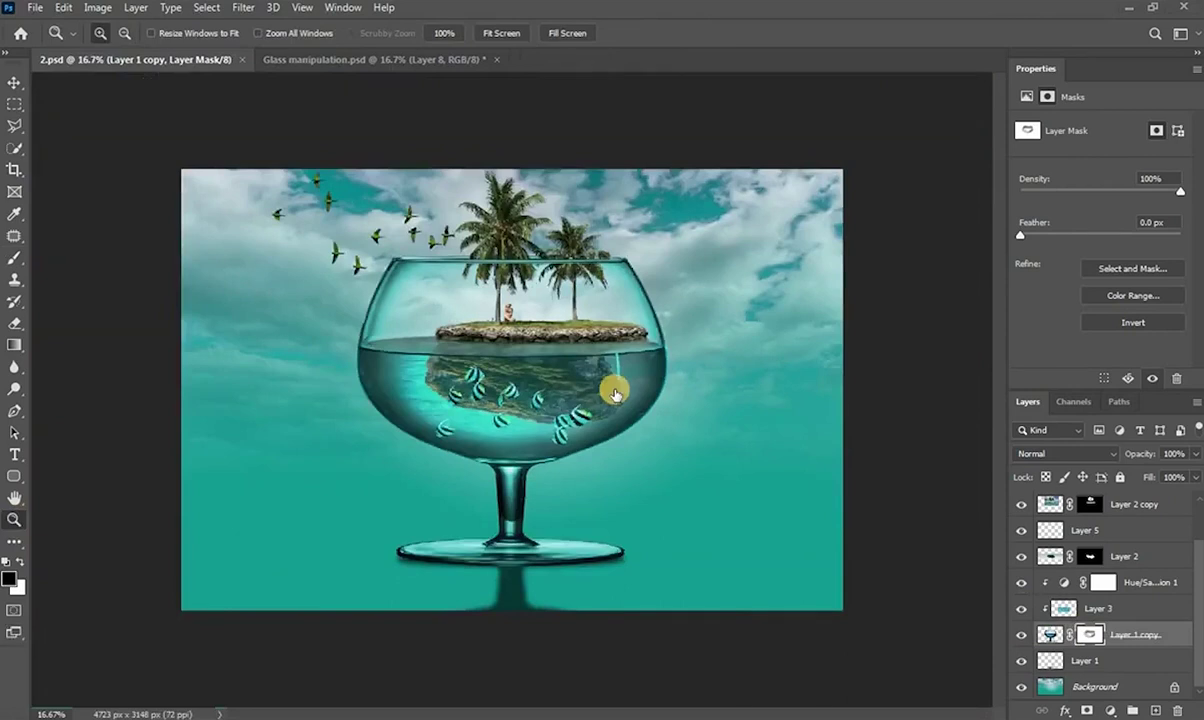